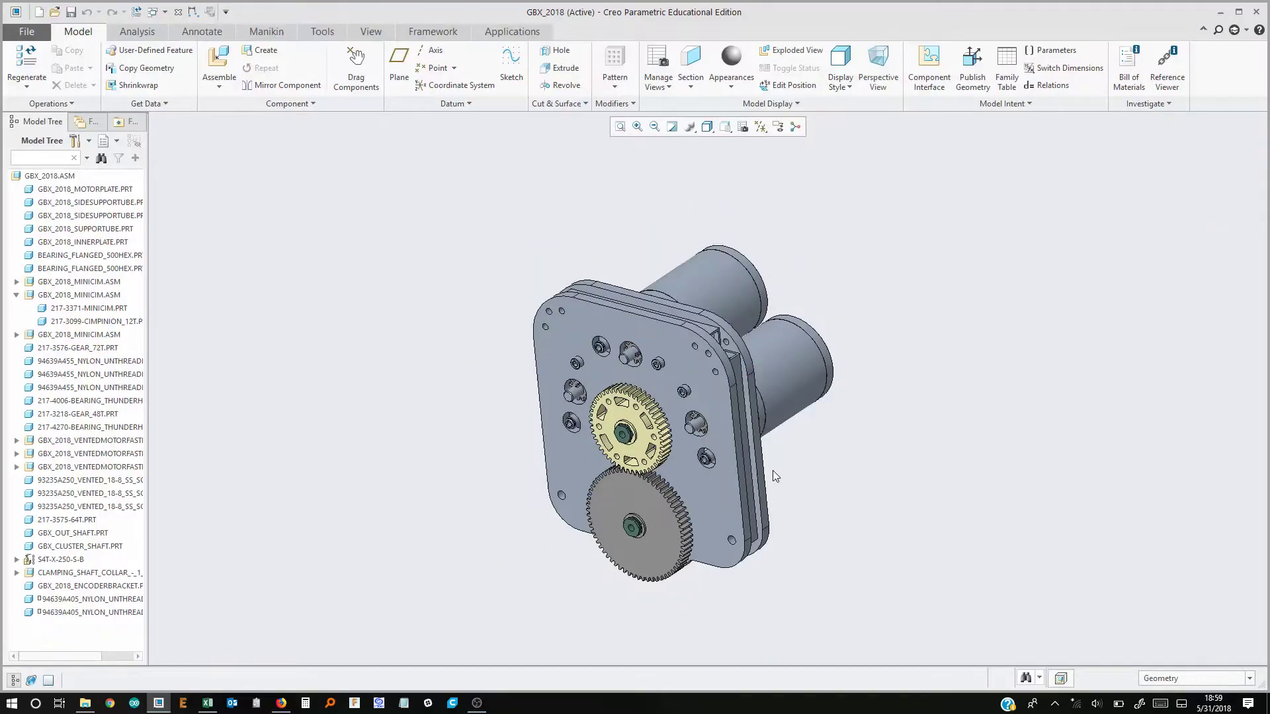
Orbit and zoom the gearbox assembly to inspect it from several sides
key("ctrl+d")
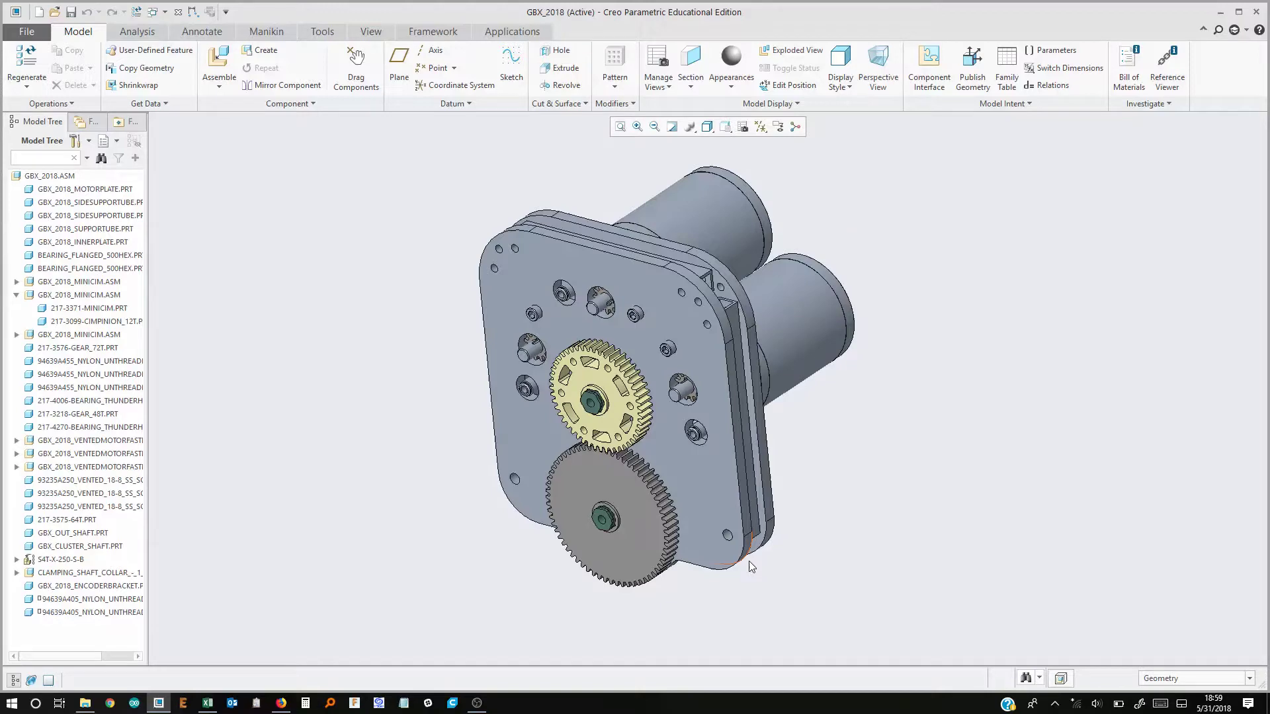
middle_click_drag(751, 567, 759, 471)
scroll(774, 523, "down", 3)
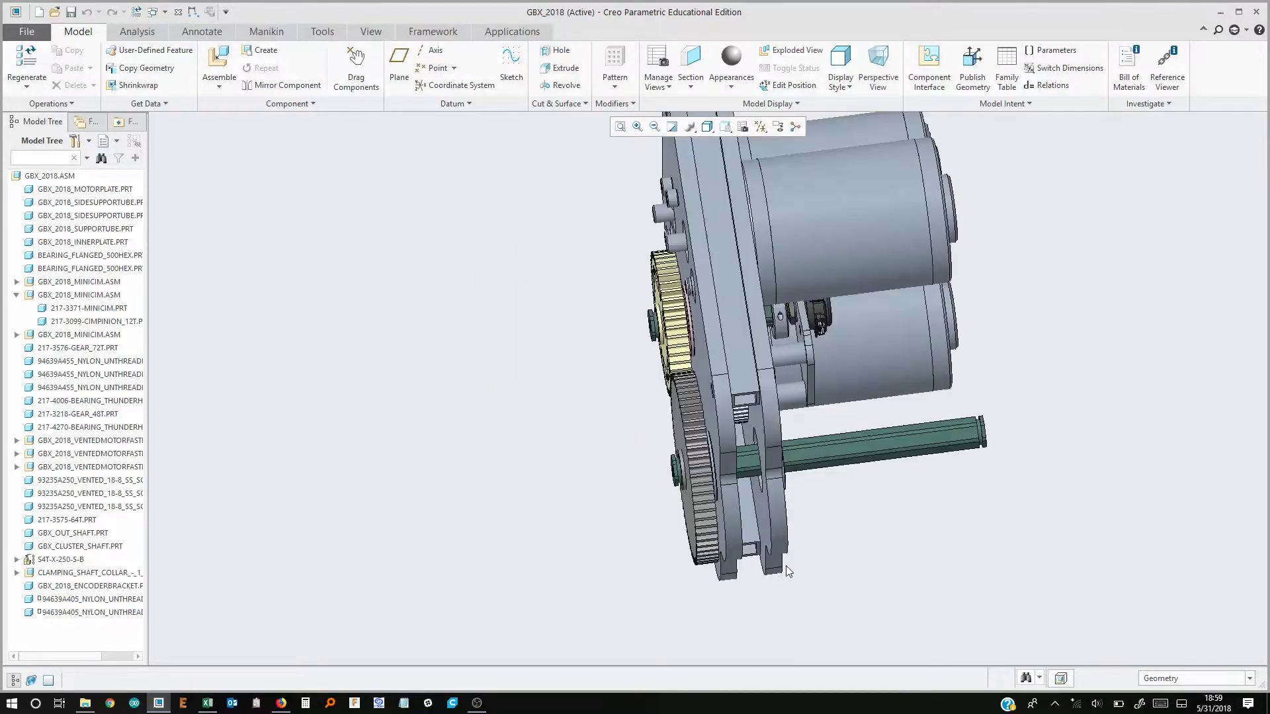
middle_click_drag(791, 569, 727, 615)
scroll(726, 614, "down", 3)
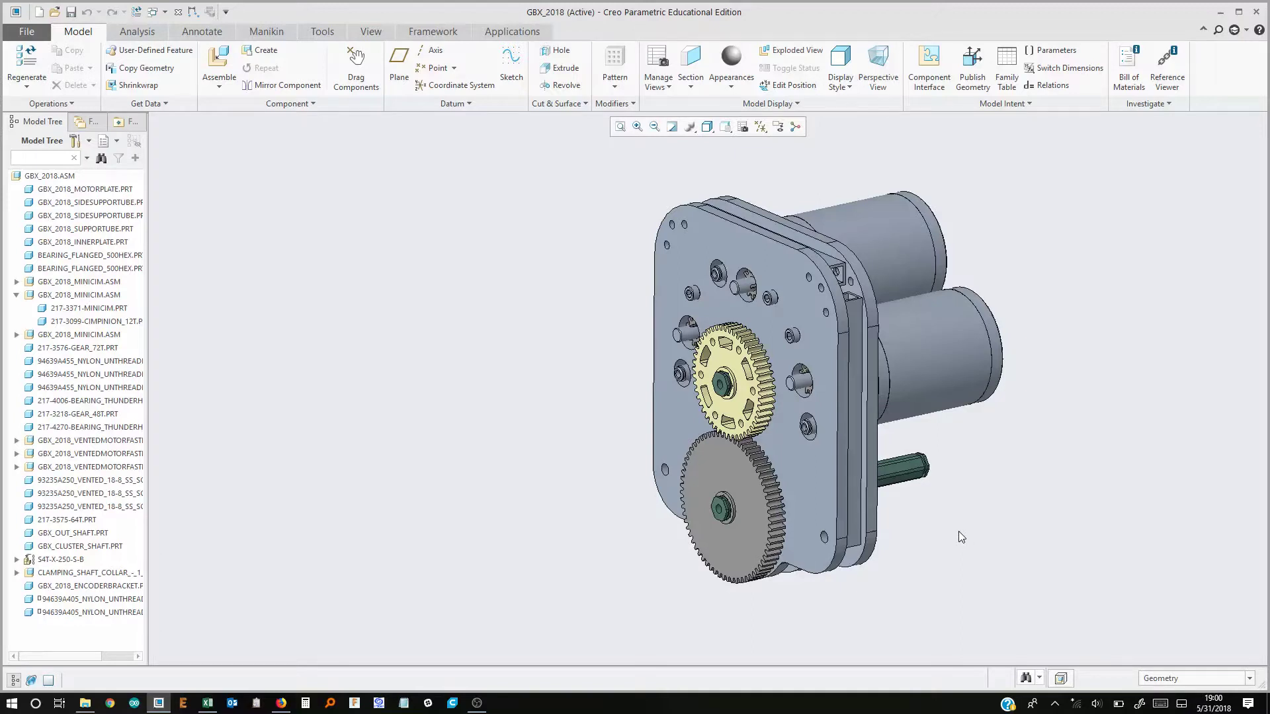
middle_click_drag(966, 530, 856, 518)
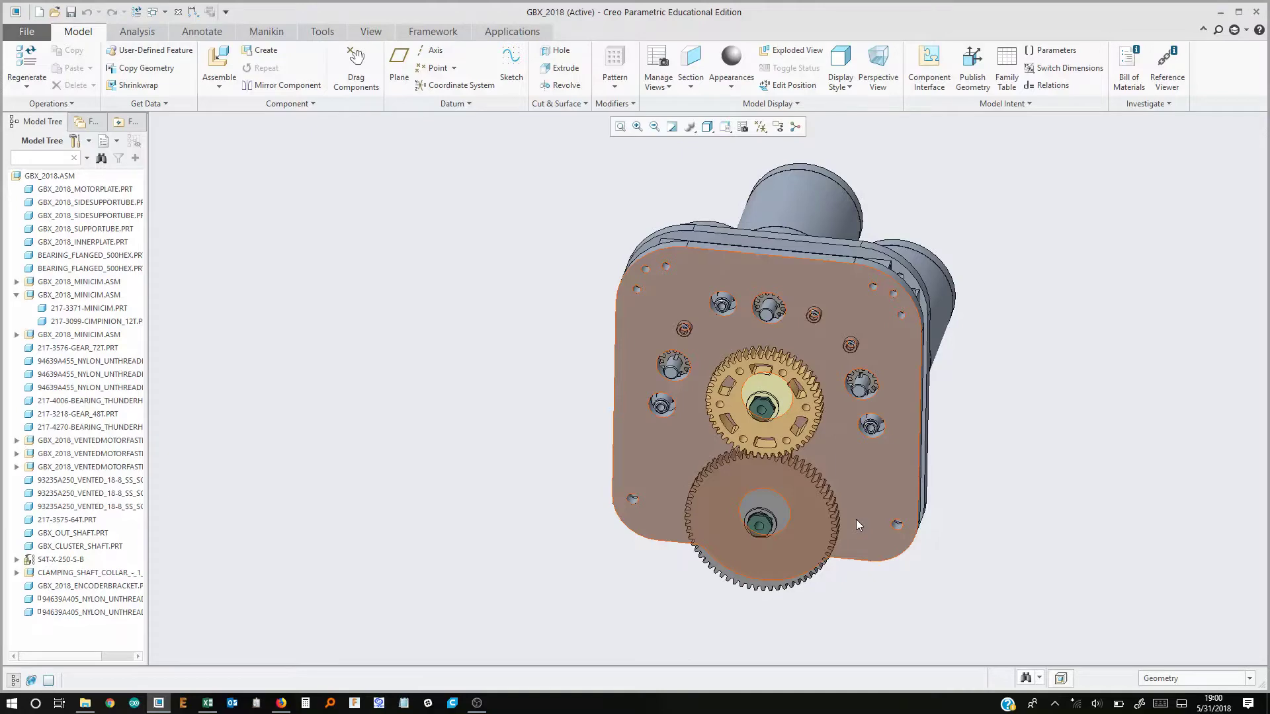
mouse_move(856, 518)
middle_mouse_down()
mouse_move(924, 598)
mouse_move(897, 496)
mouse_move(713, 431)
mouse_move(829, 440)
mouse_move(802, 352)
middle_mouse_up()
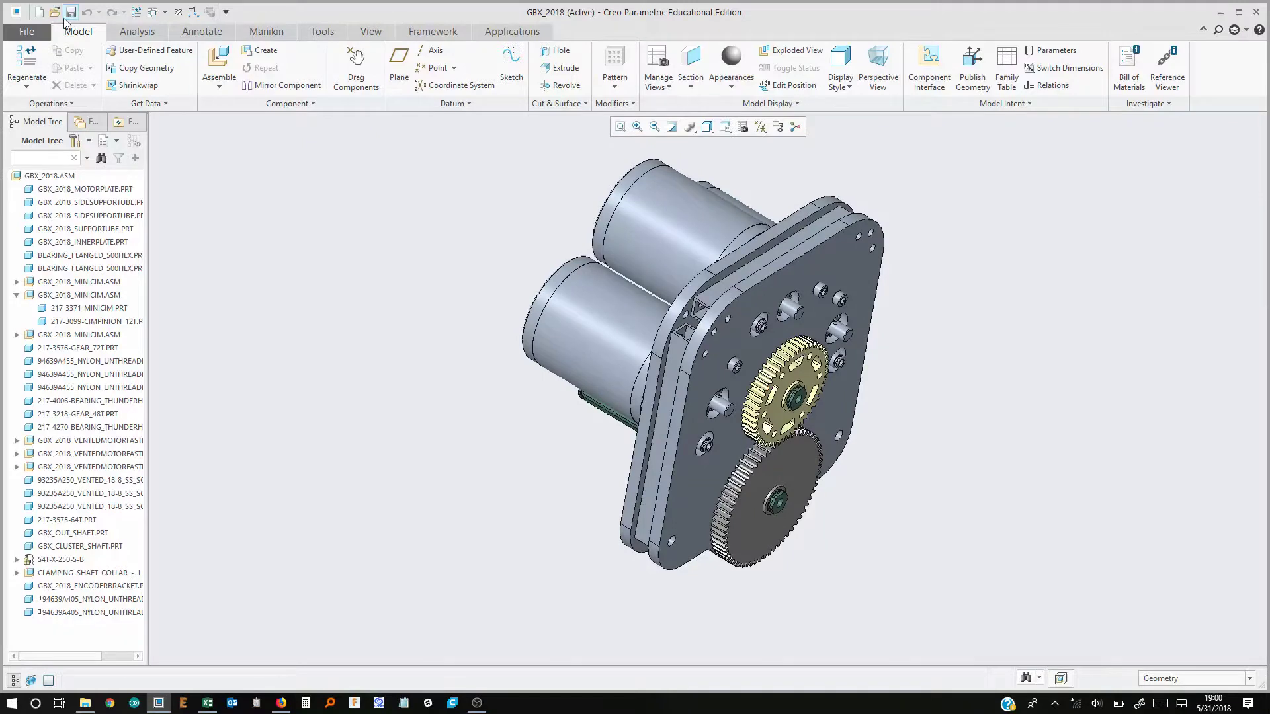
Start a new drawing named gbx_tutorial
left_click(40, 12)
left_click(556, 342)
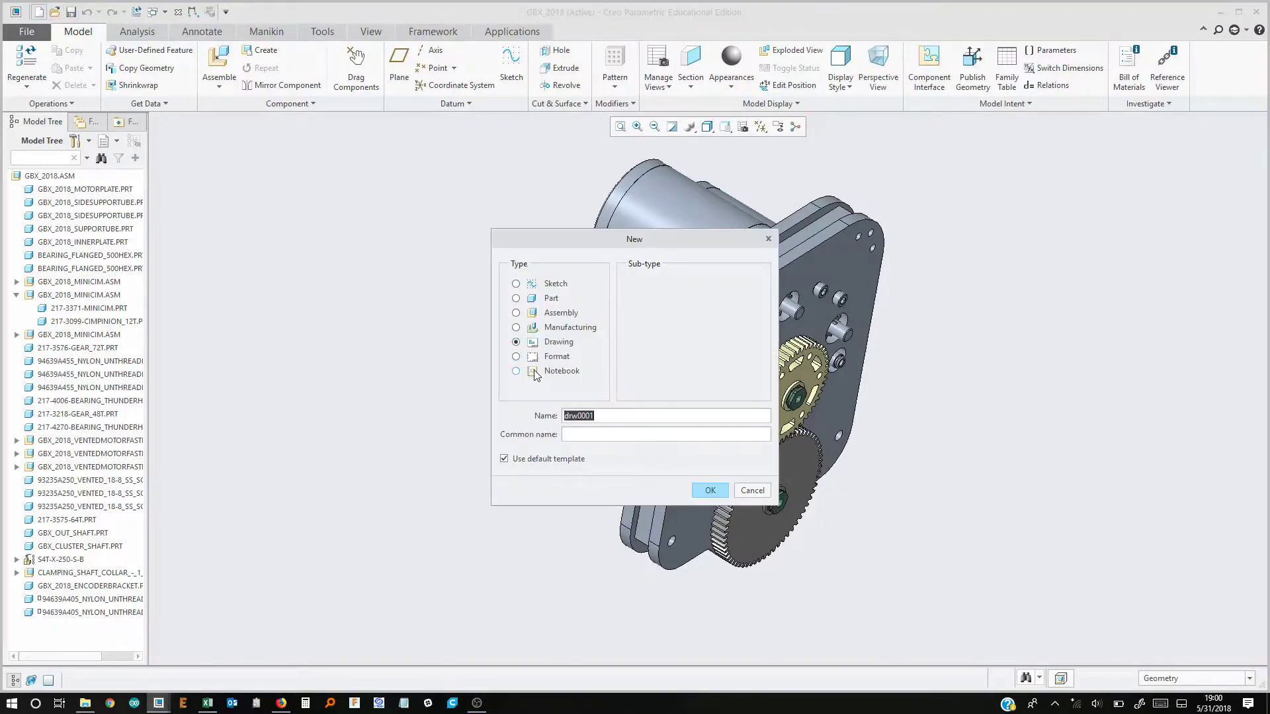
type("gbx tutorial")
key("BackSpace")
type("_")
key("Return")
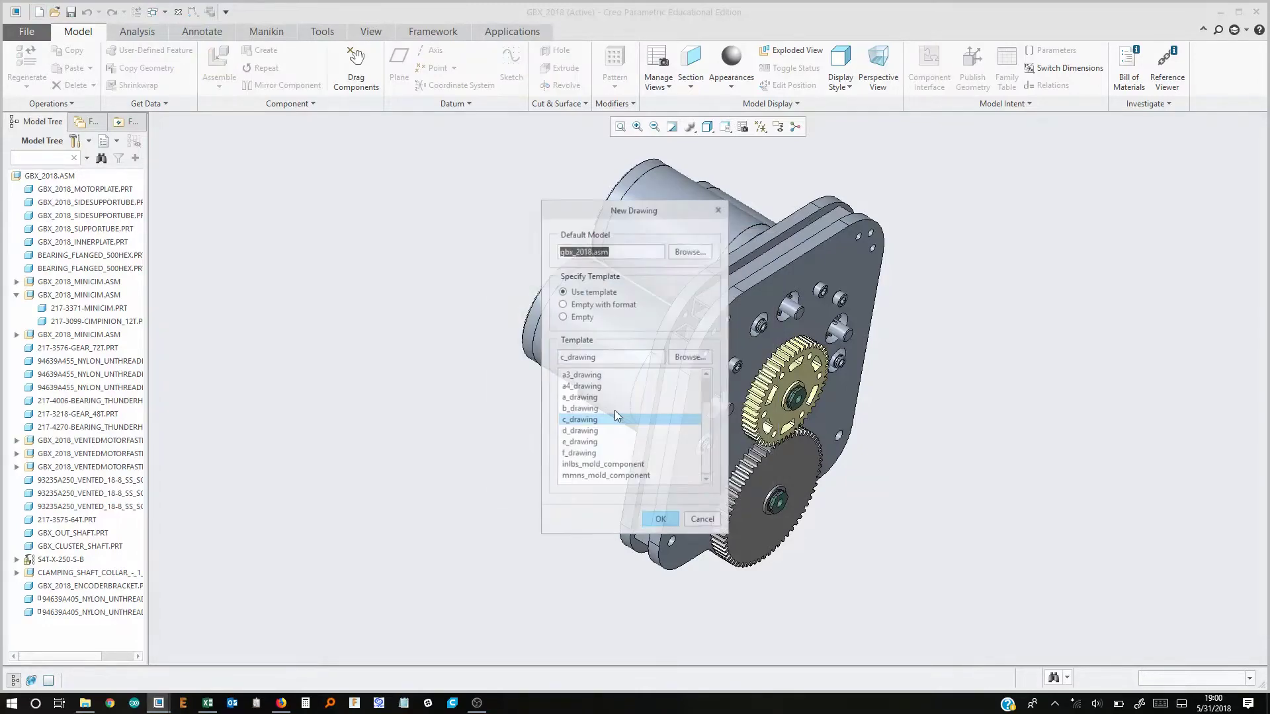
Choose an empty template with a variable sheet, width 10 and height 10 inches
left_click(576, 319)
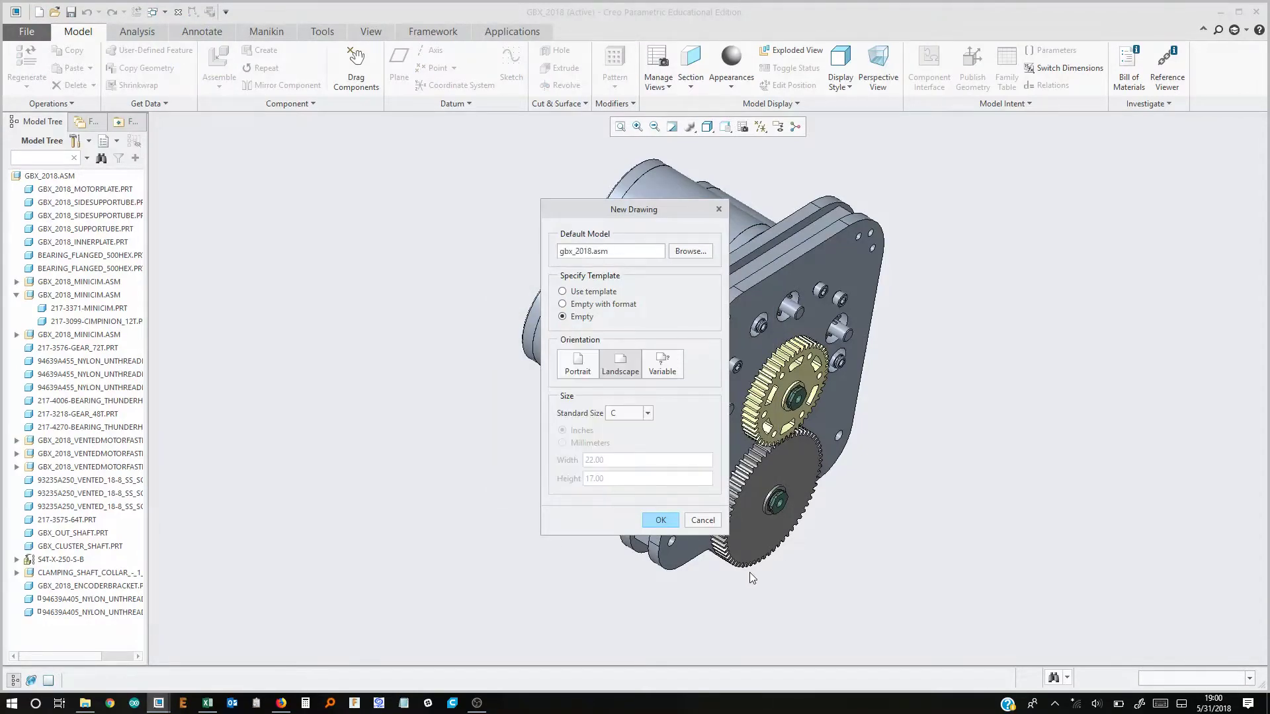
left_click(667, 364)
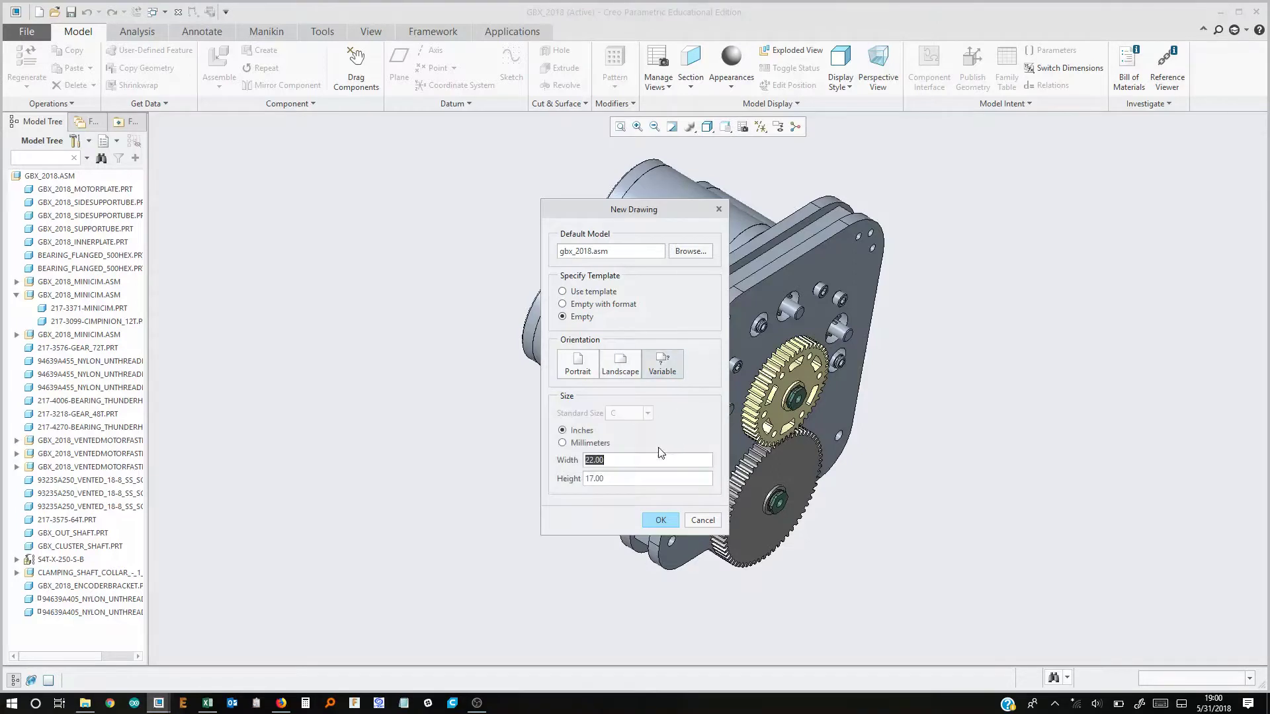
left_click(602, 459)
double_click(587, 460)
type("10")
key("Tab")
key("BackSpace")
key("BackSpace")
key("BackSpace")
key("BackSpace")
key("BackSpace")
type("10")
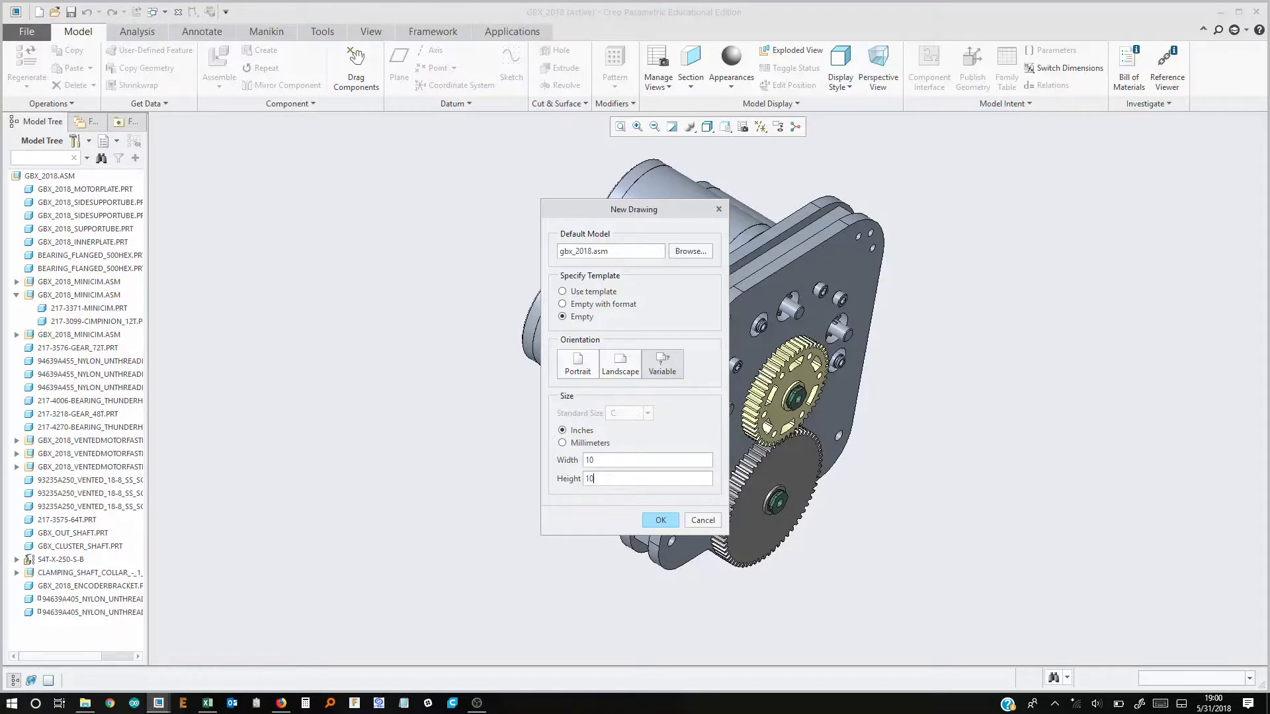
Create the drawing and add gbx_2018_innerplate.prt as a drawing model
left_click(660, 522)
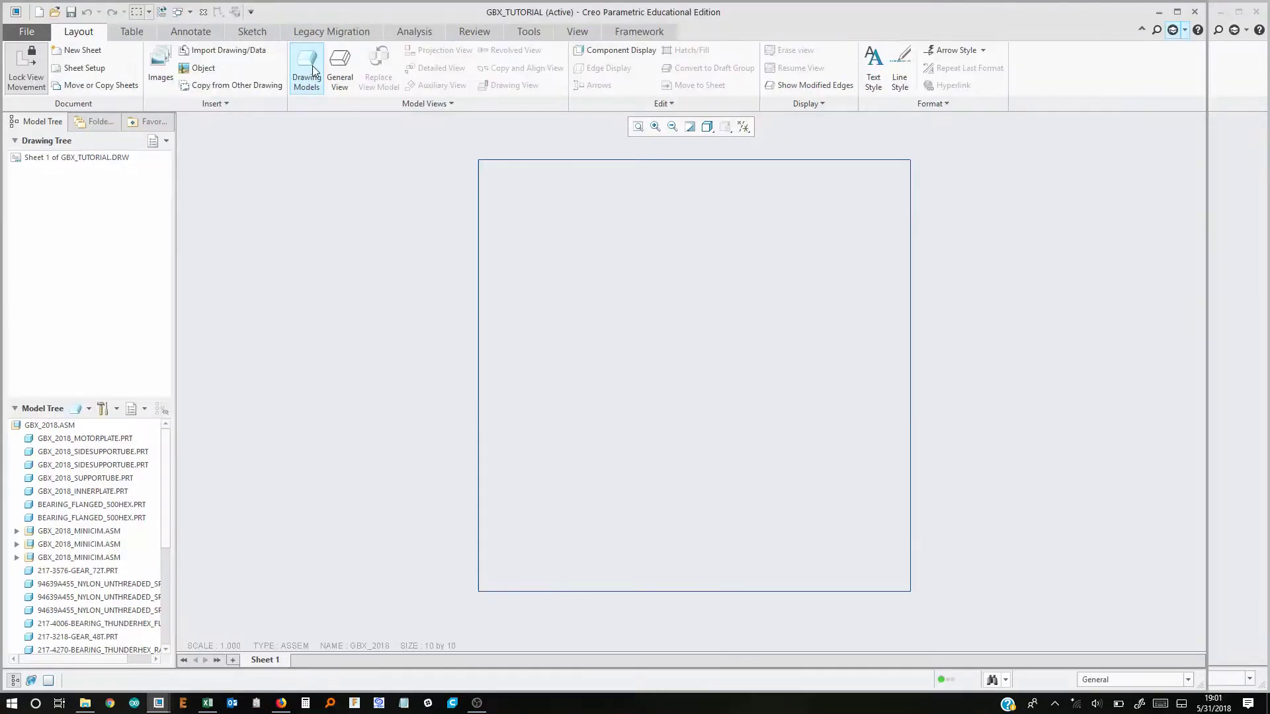
left_click(311, 69)
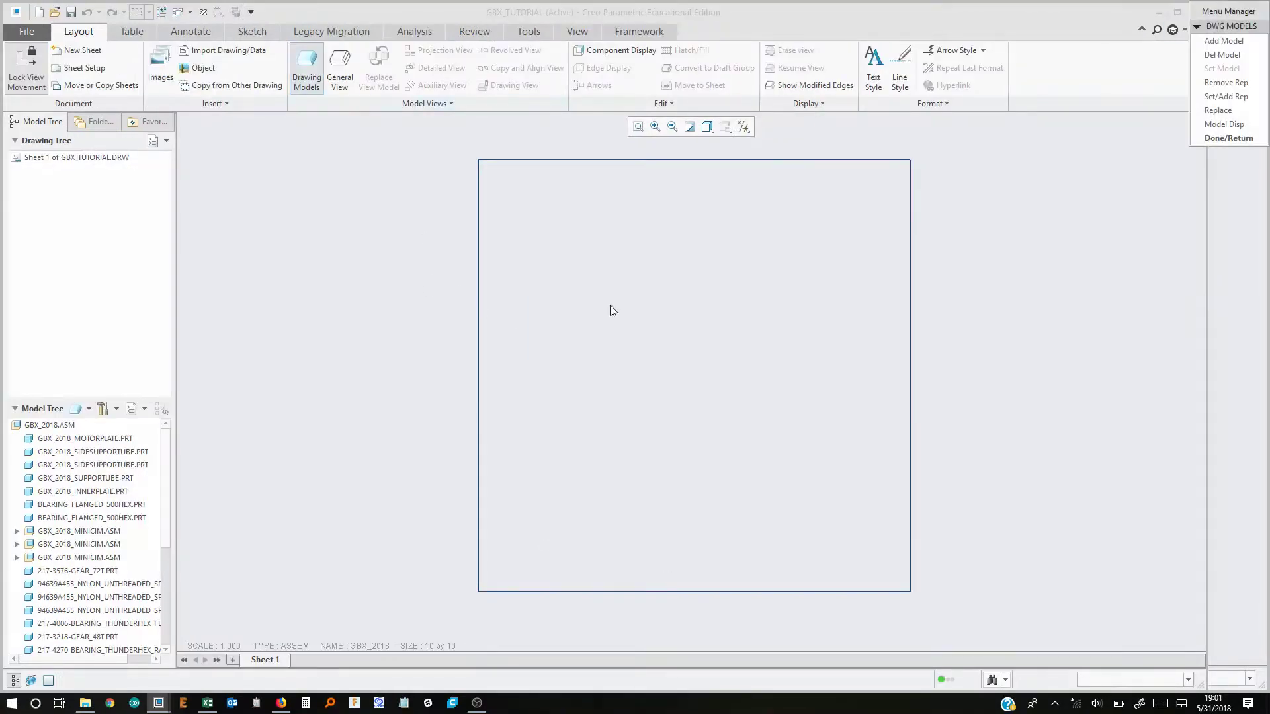
left_click(1224, 40)
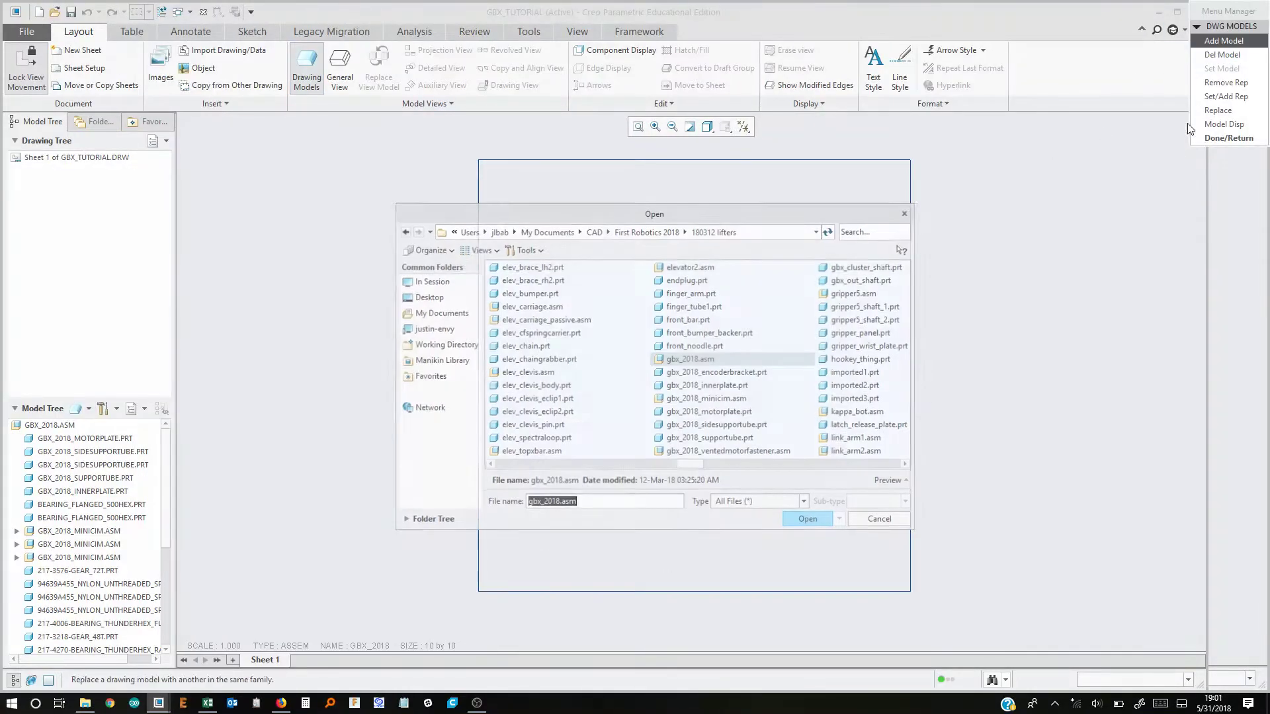
left_click(869, 229)
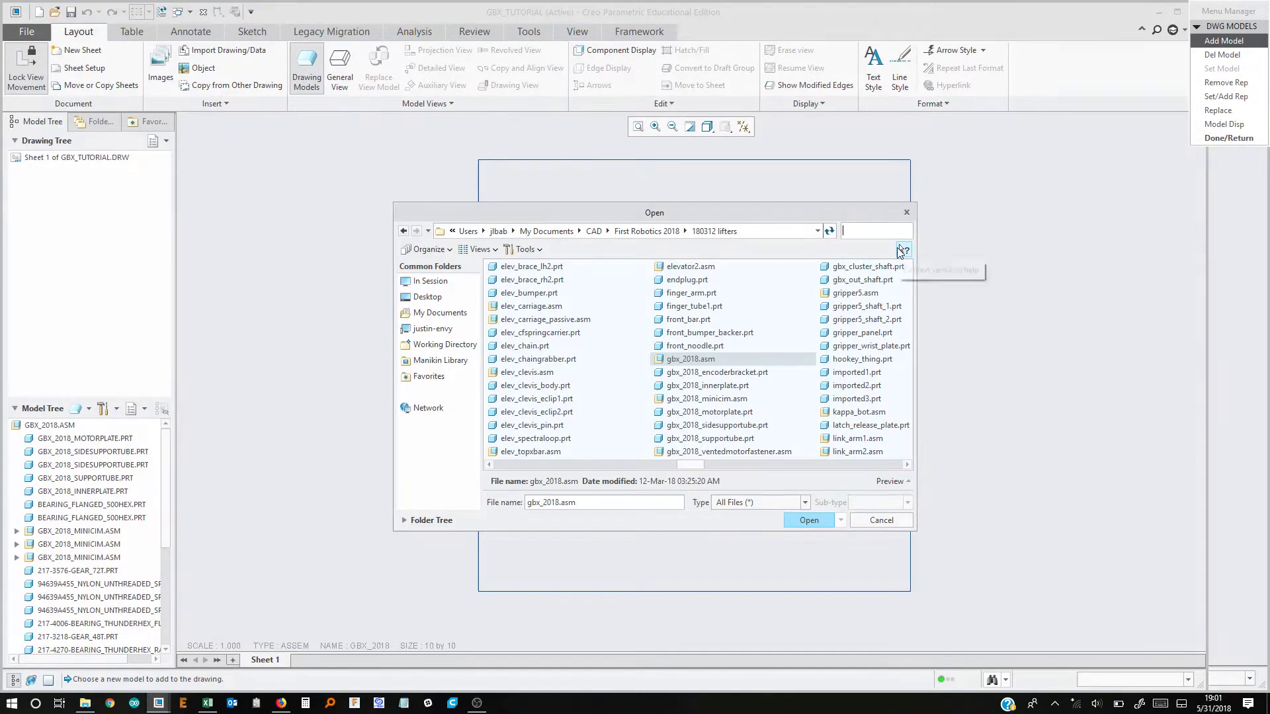
type("inner")
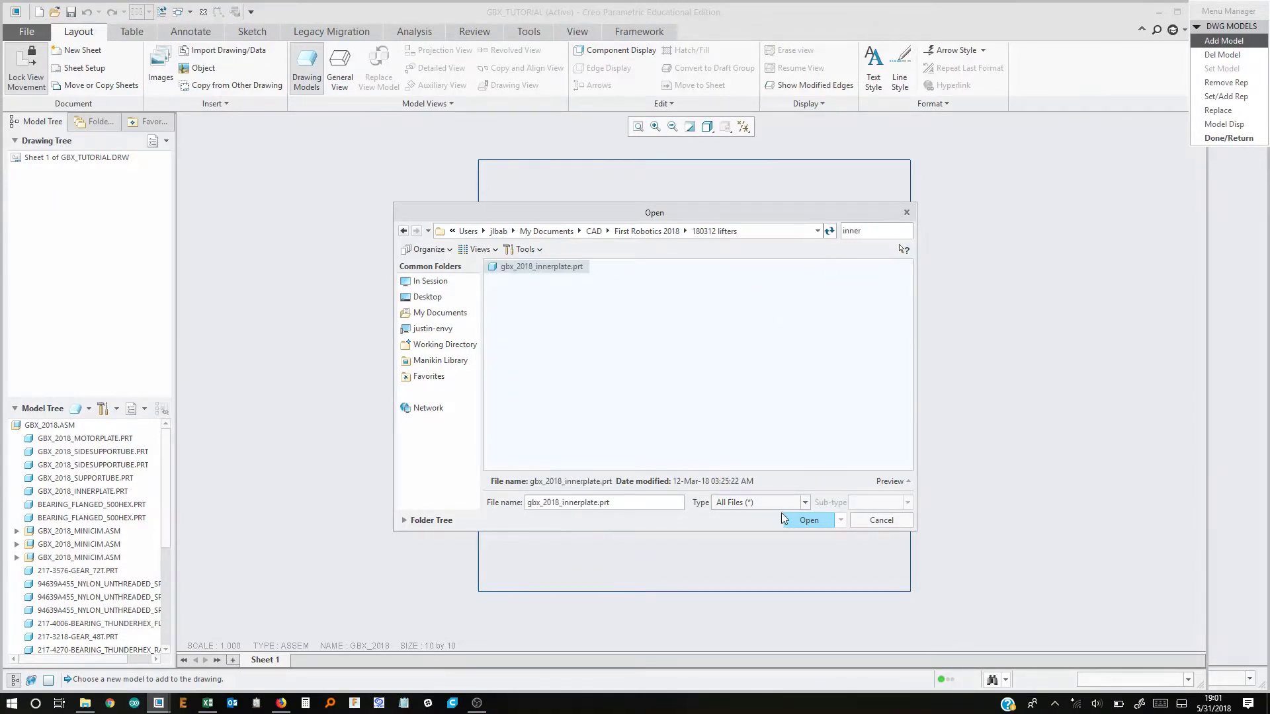
left_click(804, 521)
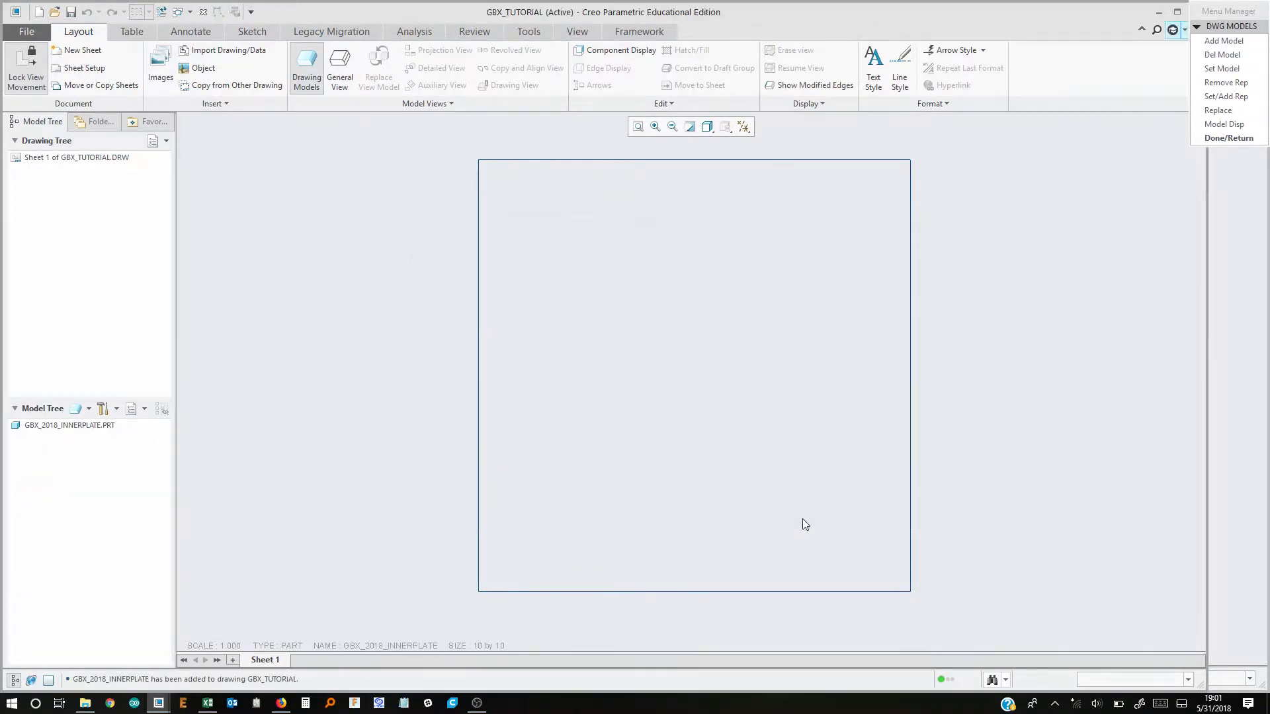
Place a FRONT general view of the inner plate near the sheet's upper left
left_click(340, 70)
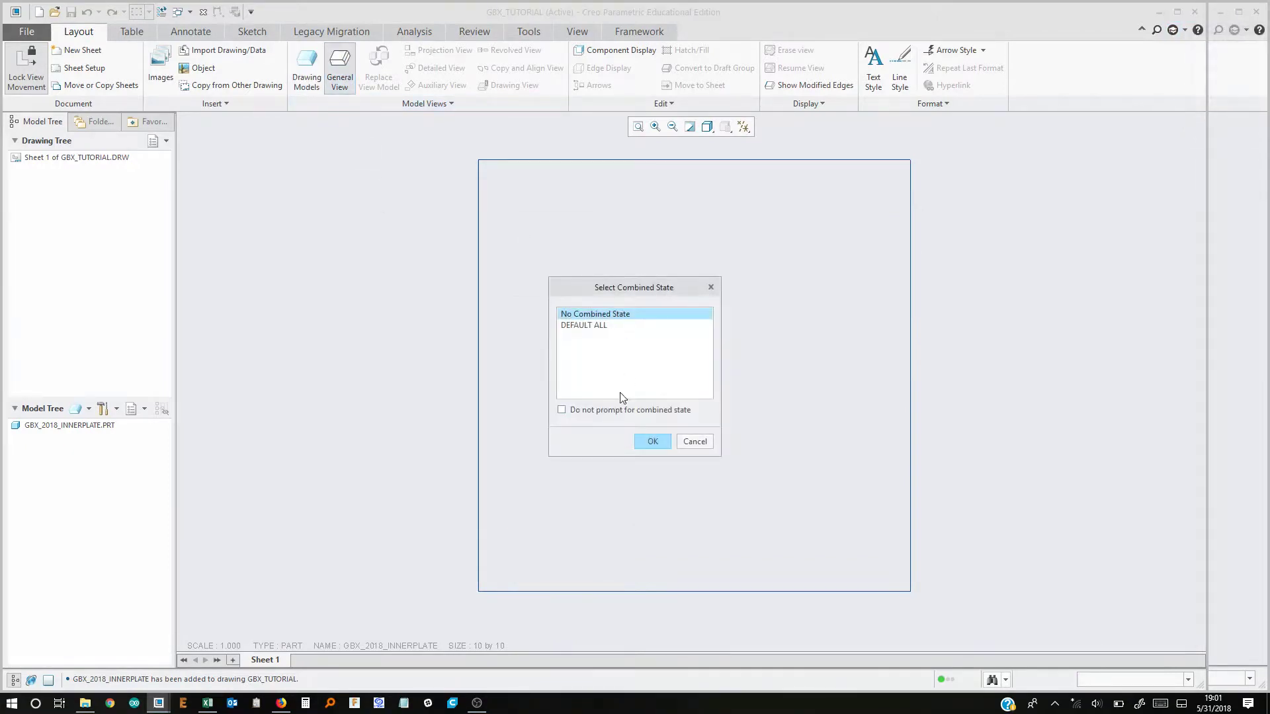
left_click(652, 442)
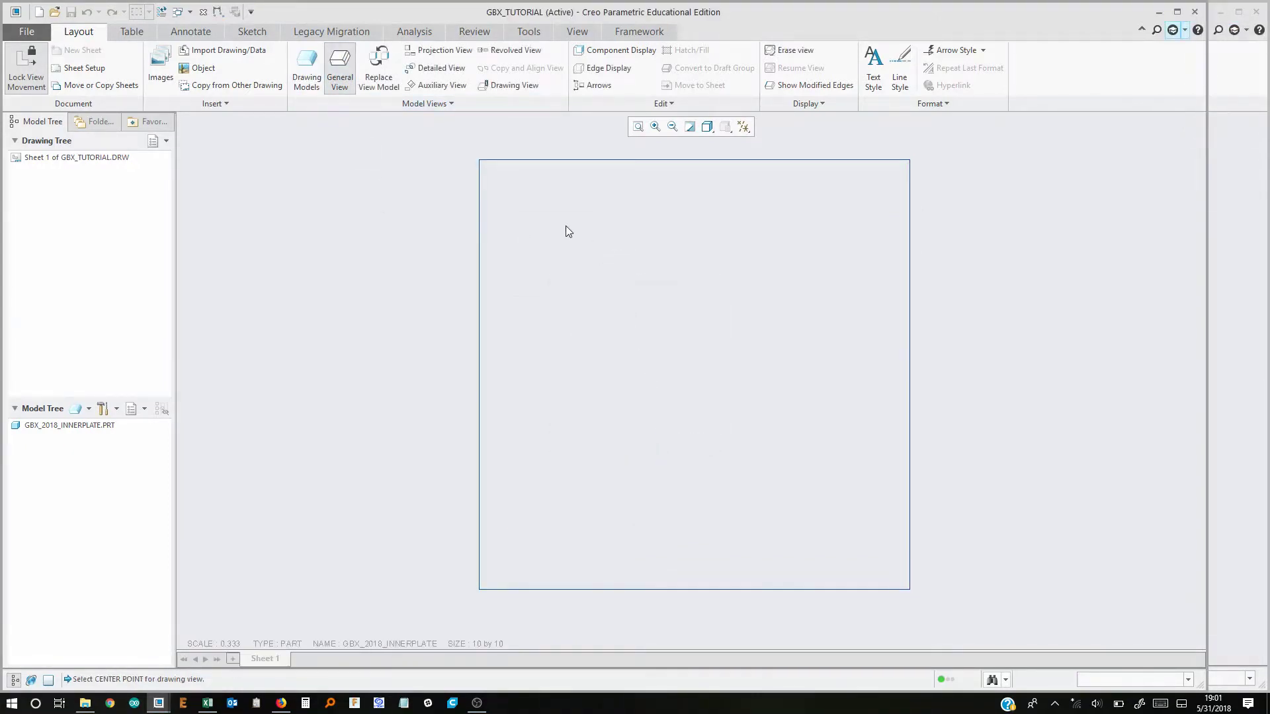
left_click(585, 279)
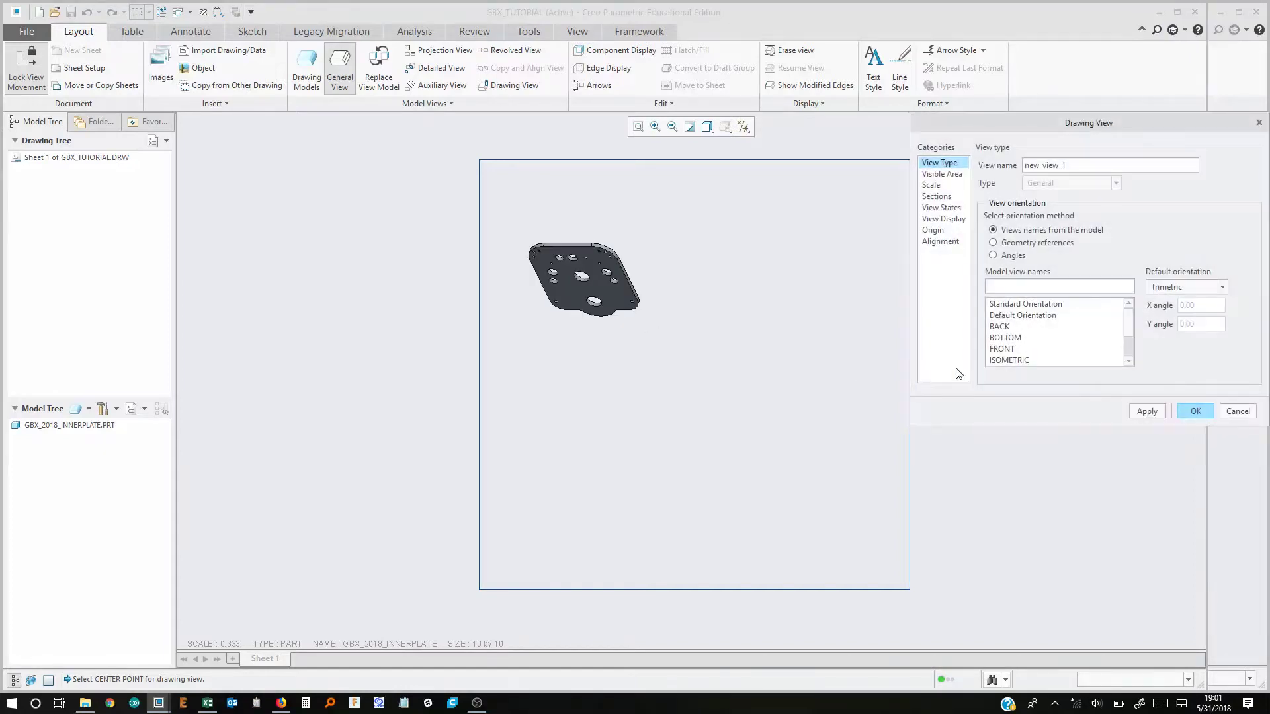
scroll(1000, 331, "up", 1)
scroll(1000, 331, "down", 1)
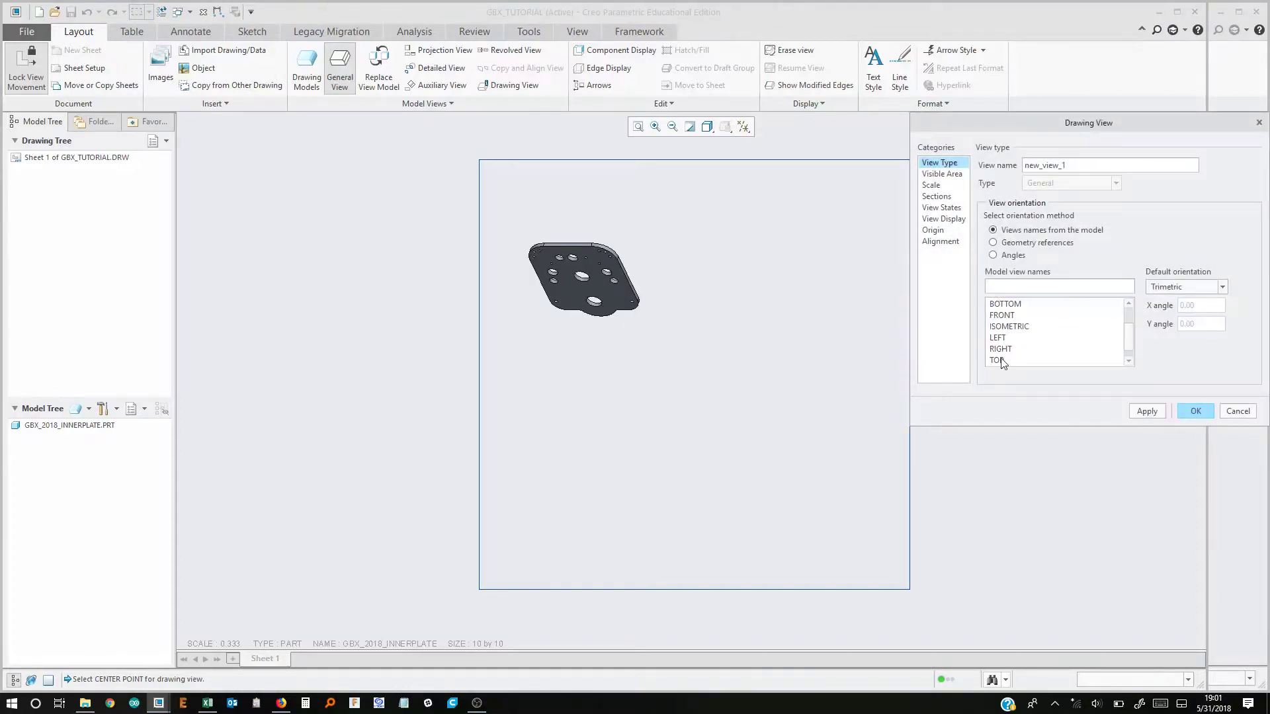
scroll(1003, 332, "down", 1)
scroll(1001, 333, "up", 3)
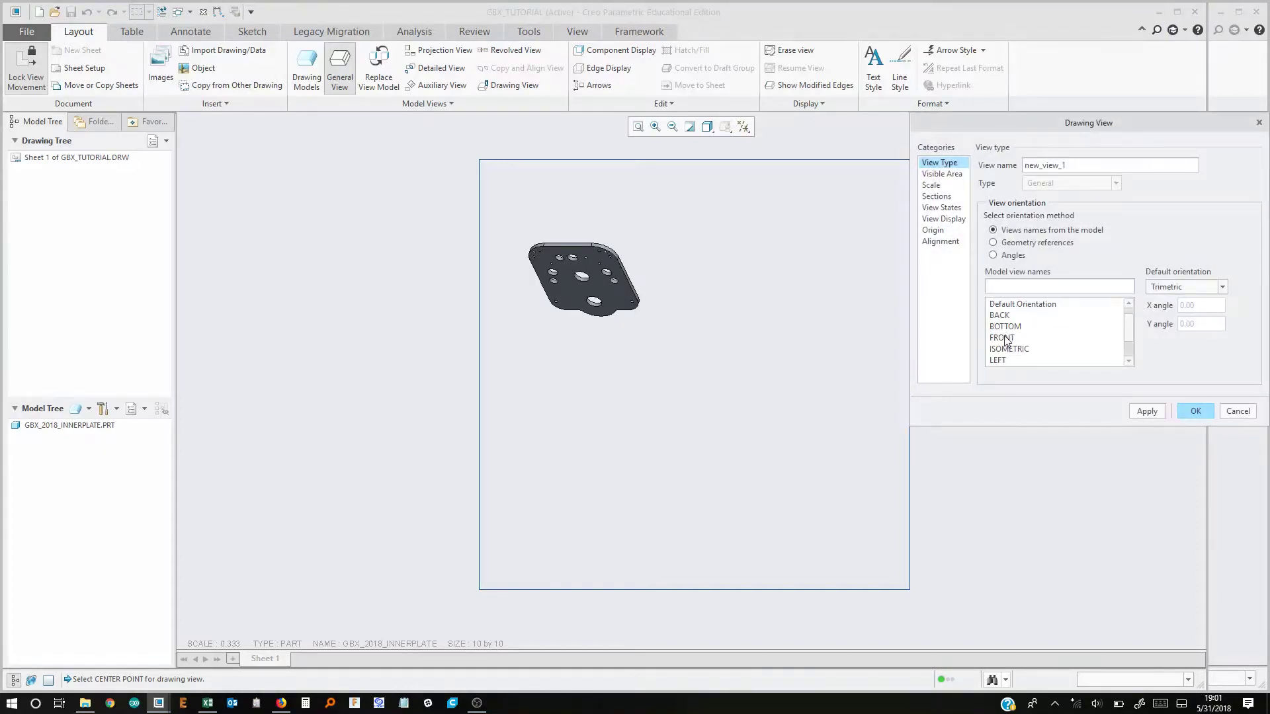
left_click(1004, 338)
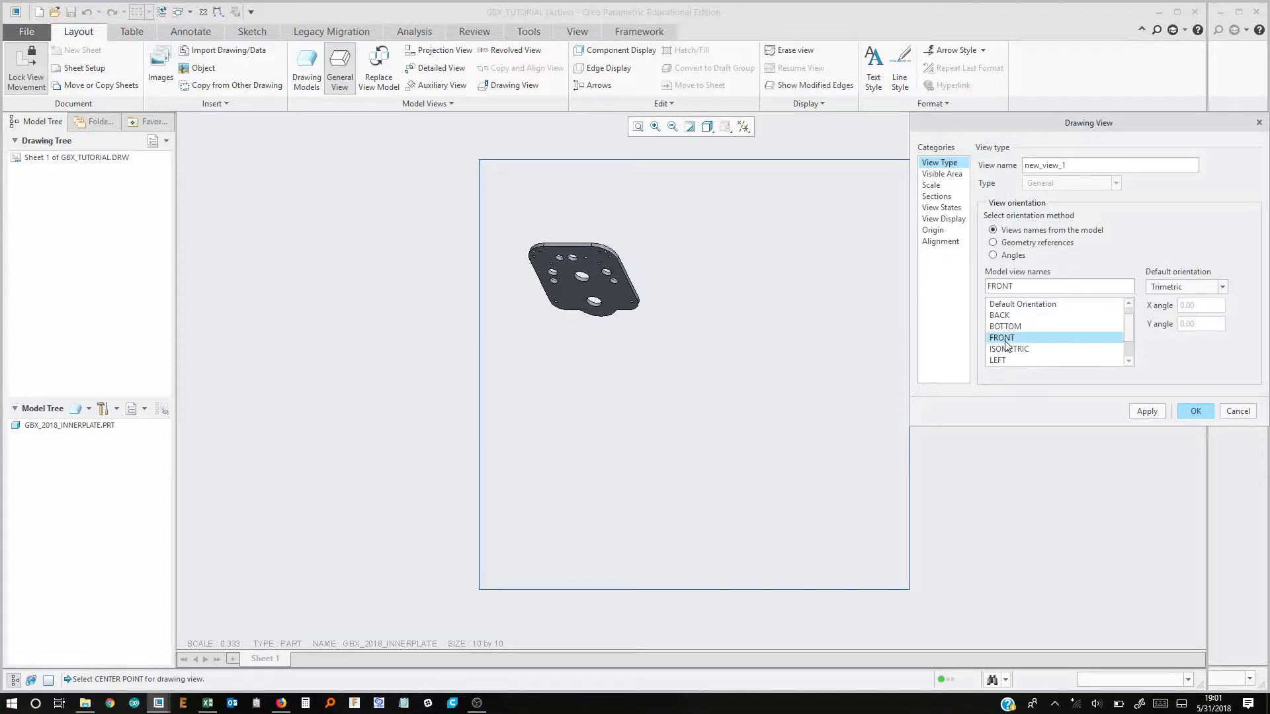
left_click(1192, 411)
scroll(593, 280, "up", 1)
scroll(594, 285, "up", 1)
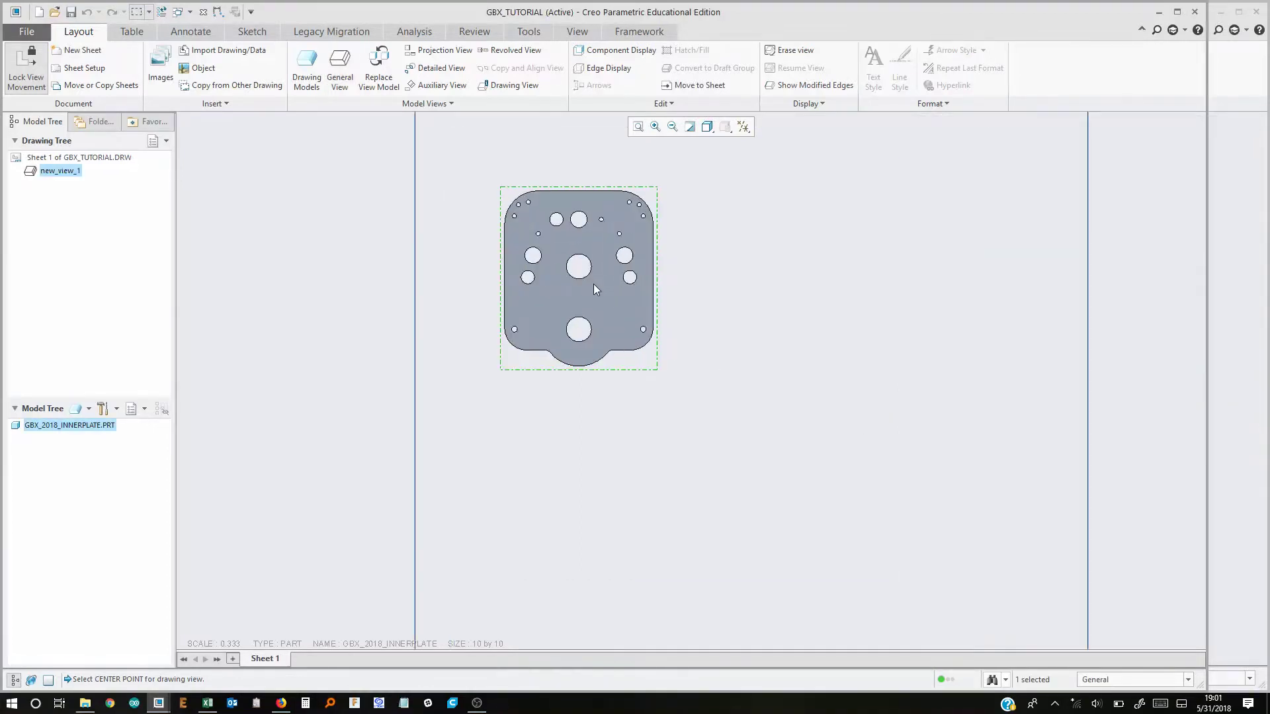
left_click(709, 336)
Add the motor plate part as another drawing model
scroll(707, 336, "down", 2)
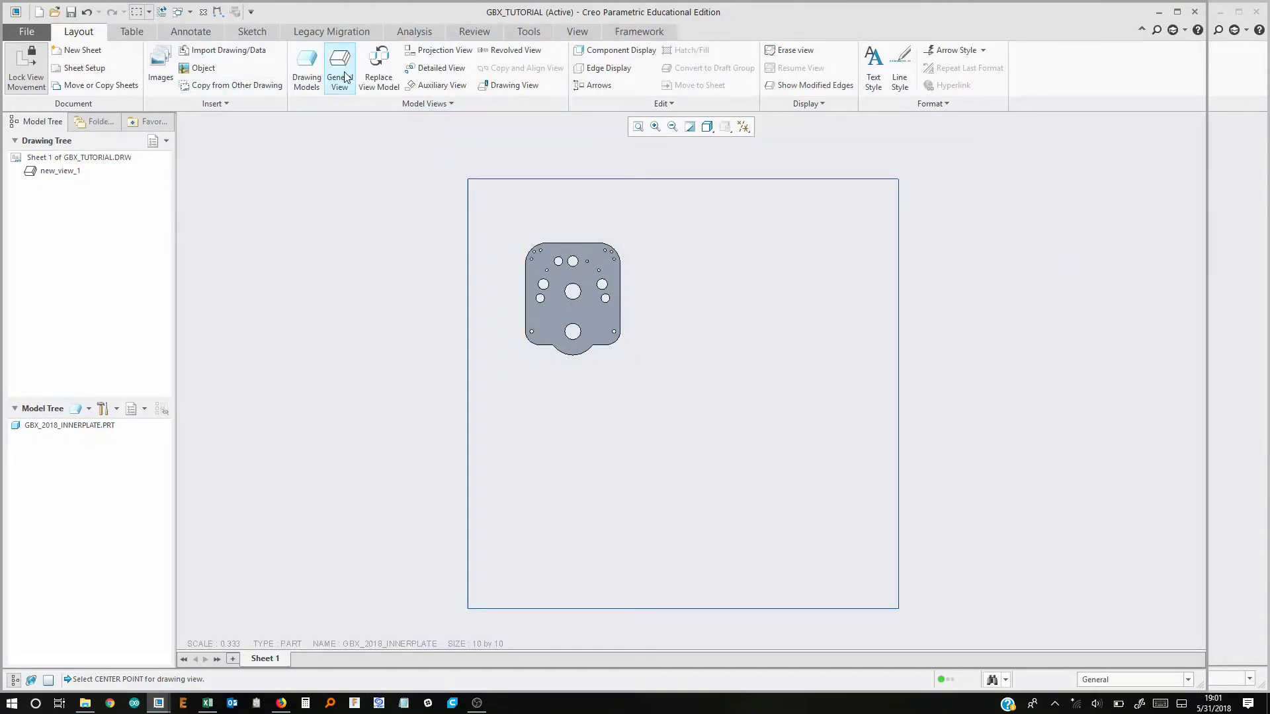
left_click(309, 73)
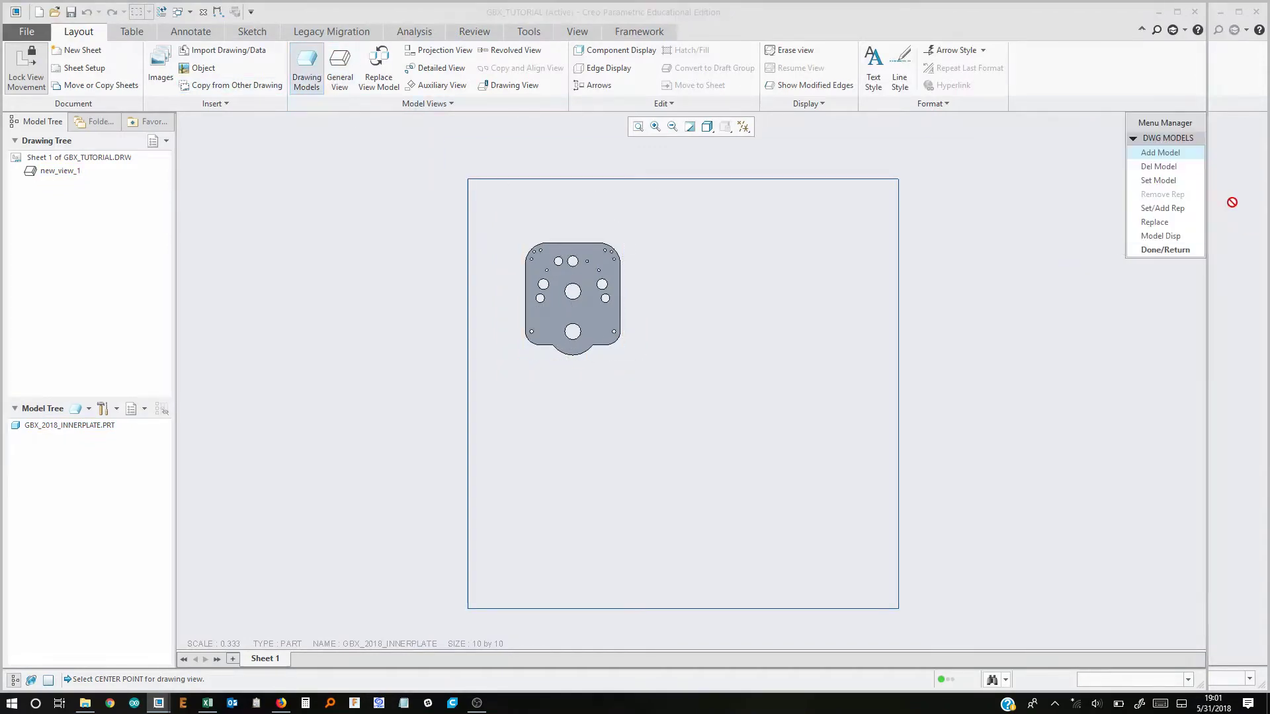
left_click(1170, 155)
left_click(854, 230)
type("motor")
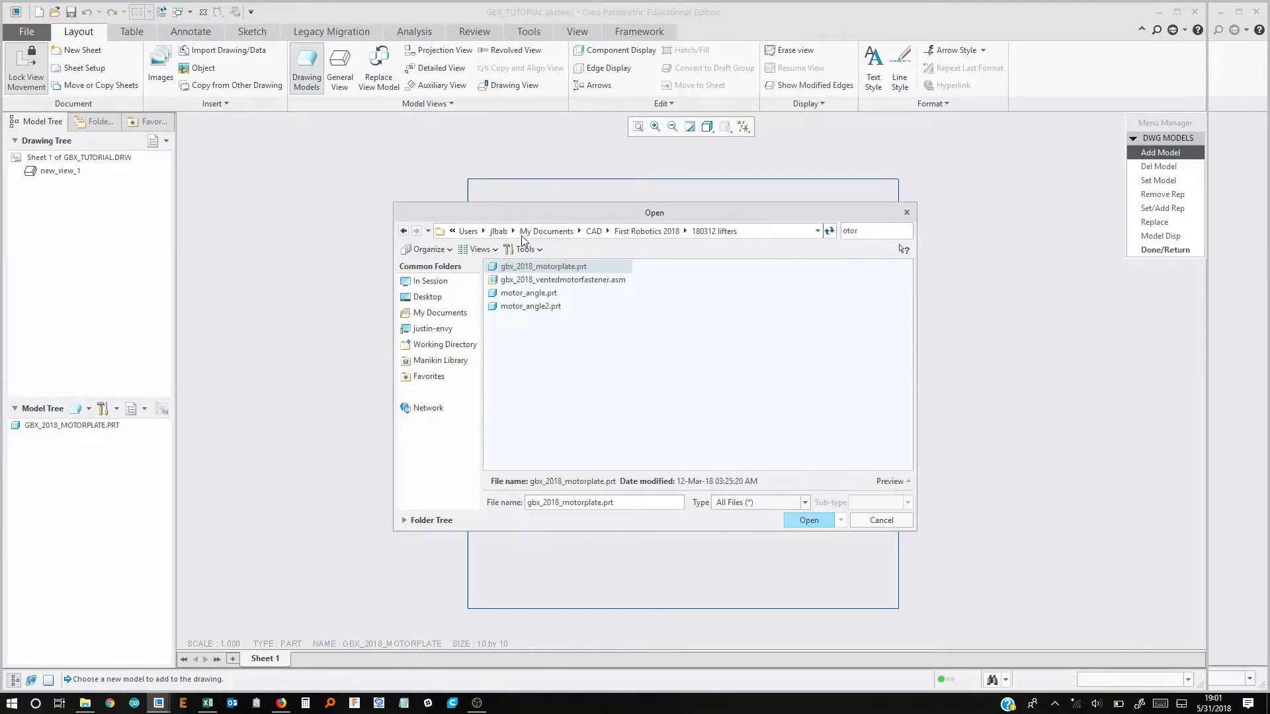
left_click(537, 267)
left_click(810, 520)
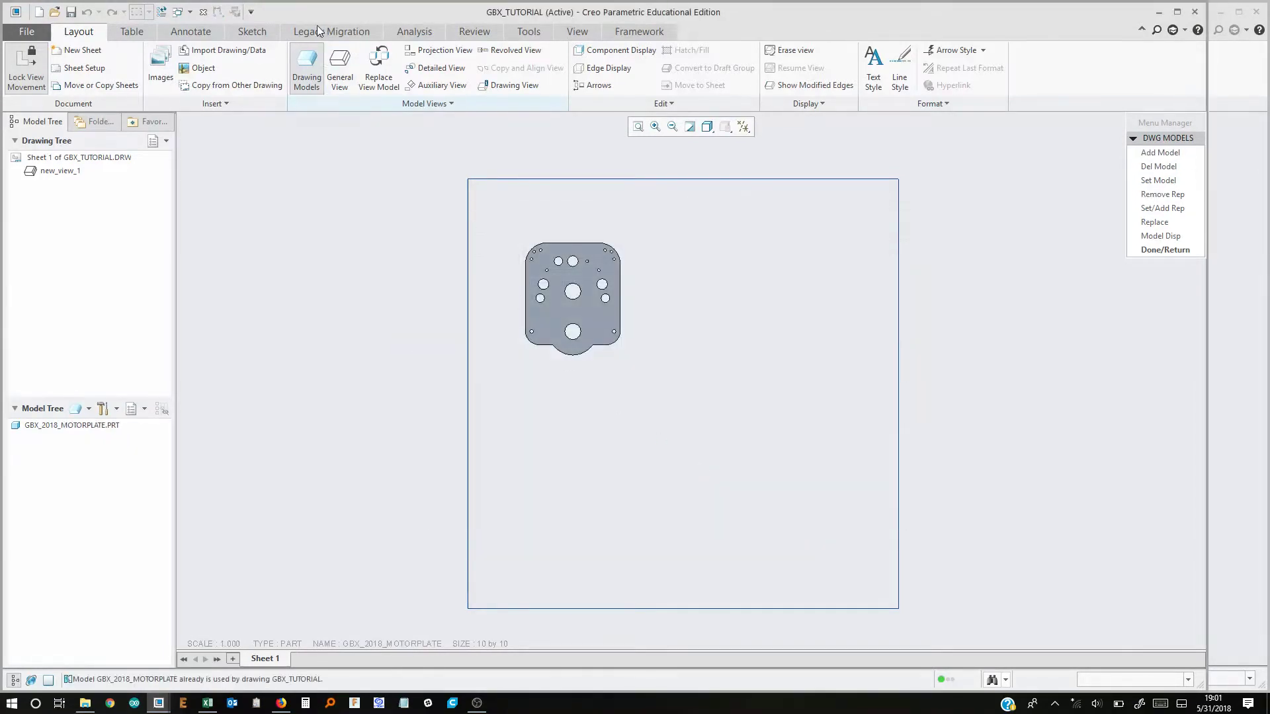
Place a FRONT general view of the motor plate with no combined state
left_click(337, 66)
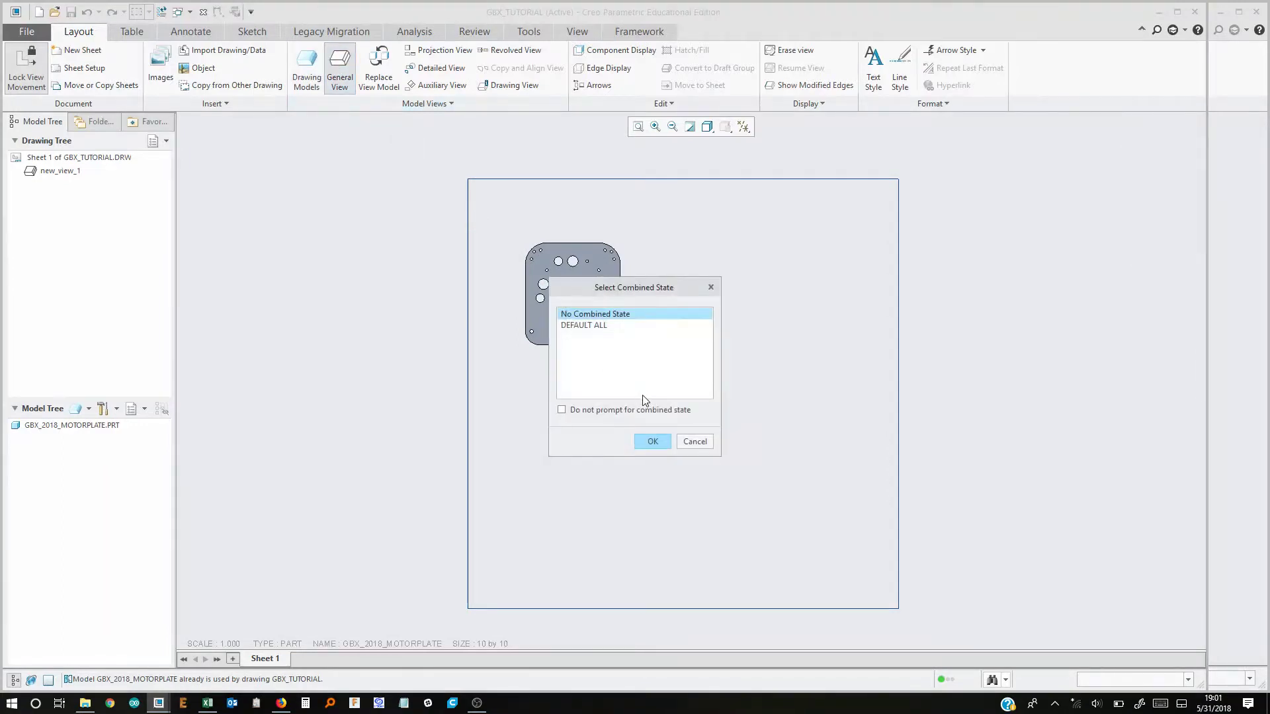
left_click(645, 443)
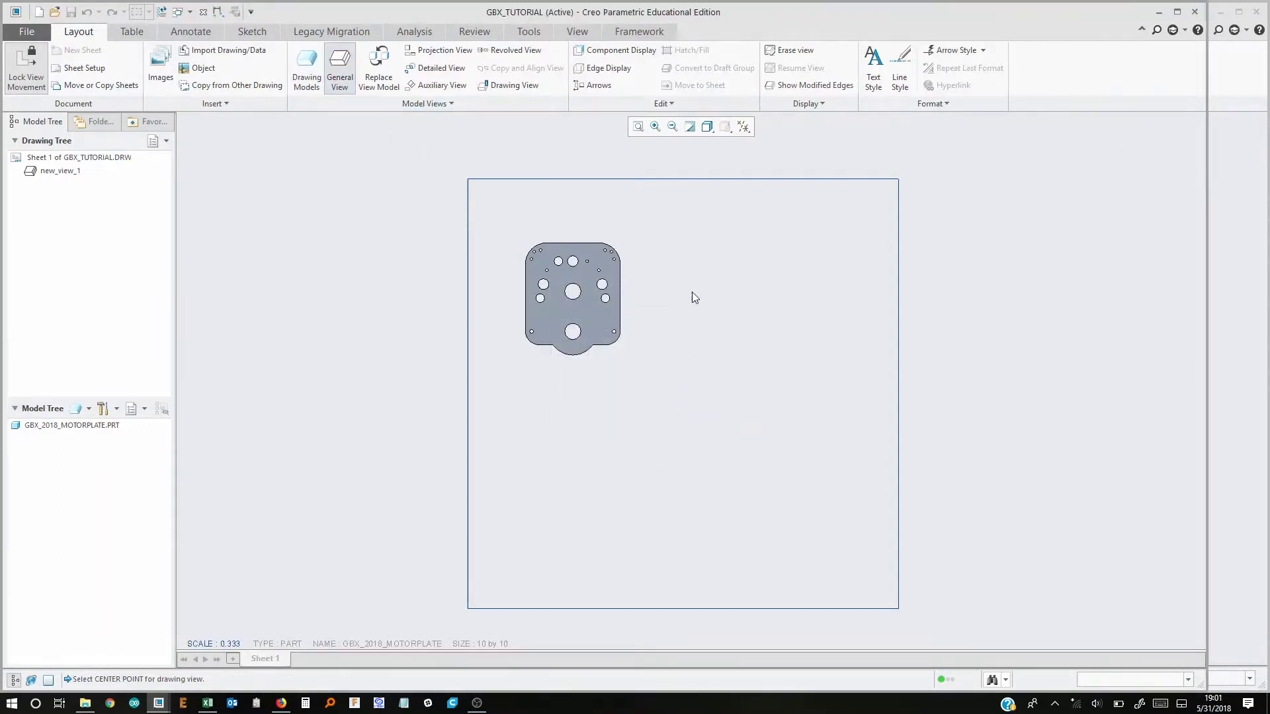
left_click(755, 302)
scroll(1001, 317, "down", 1)
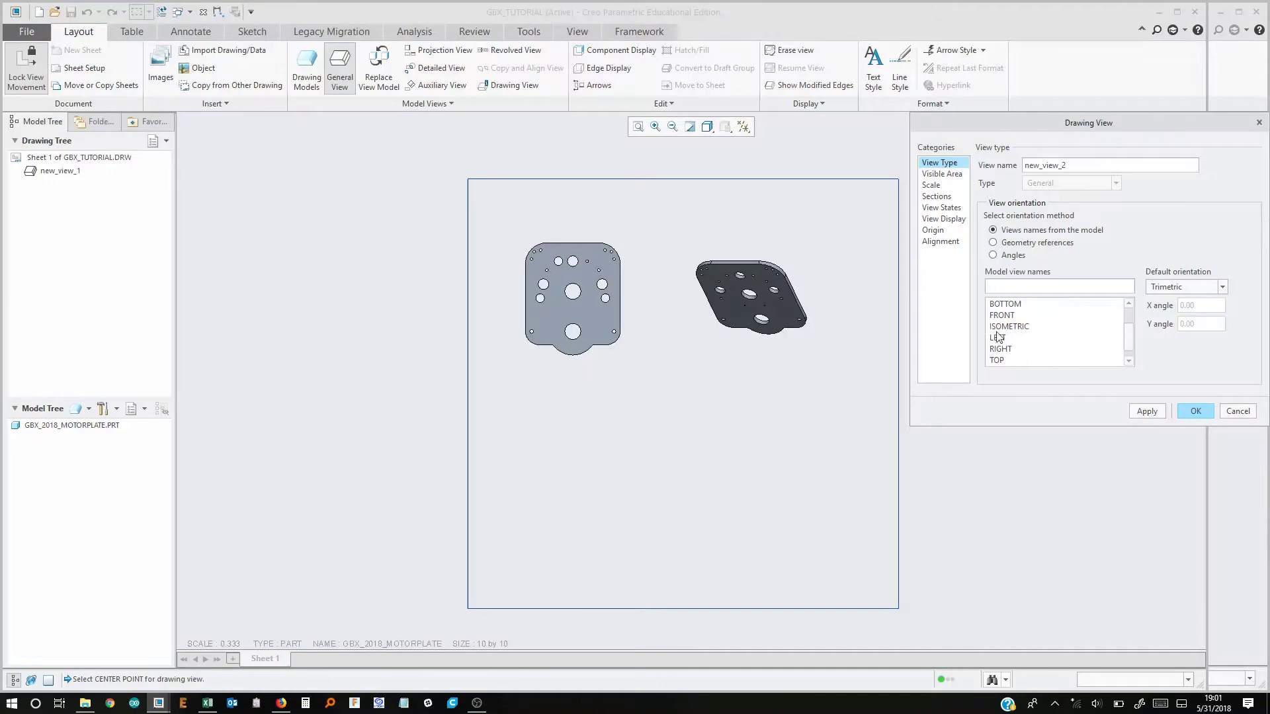
left_click(1002, 315)
left_click(1195, 411)
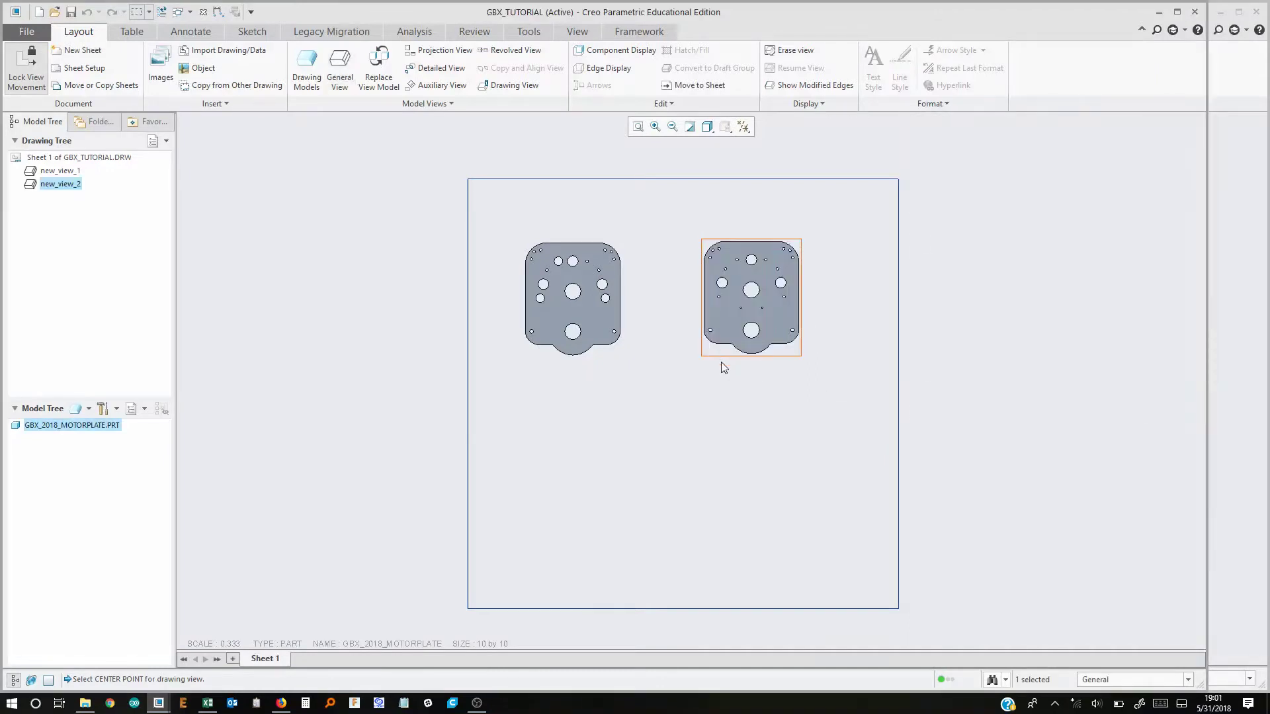
left_click(523, 344)
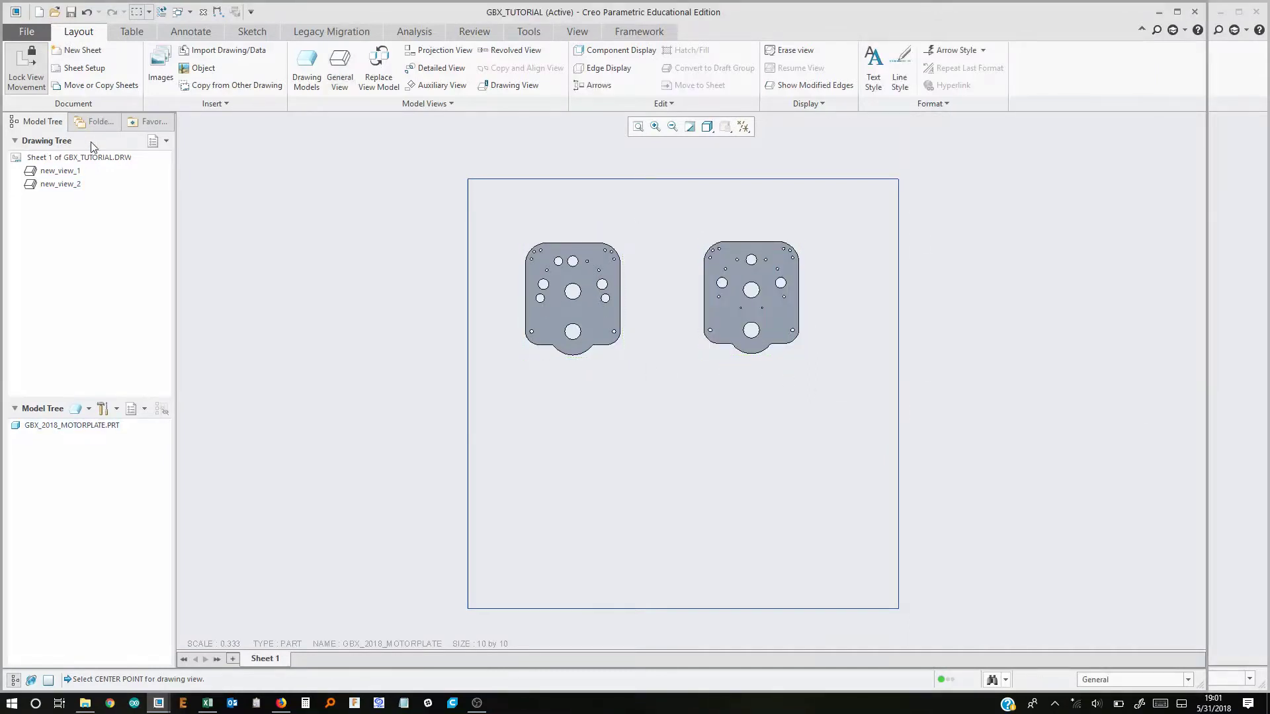
Unlock view movement and drag the two plate views next to each other
left_click(67, 173)
right_click(66, 174)
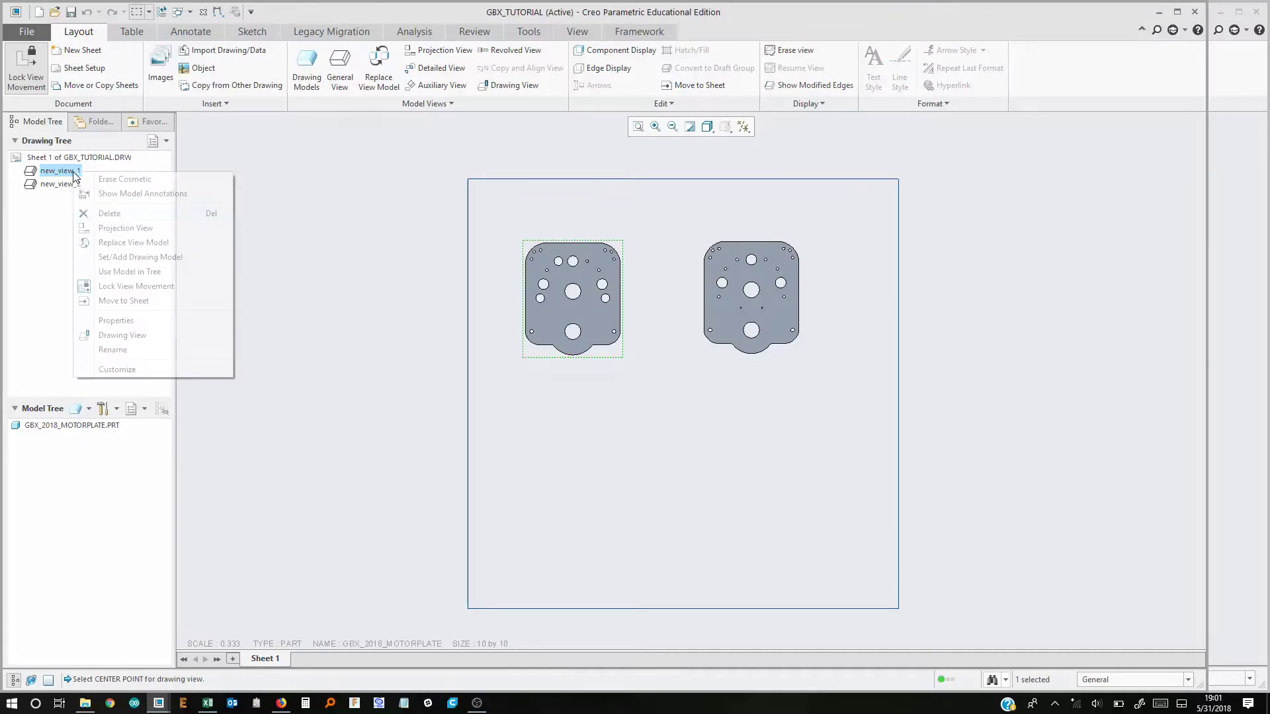
left_click(131, 288)
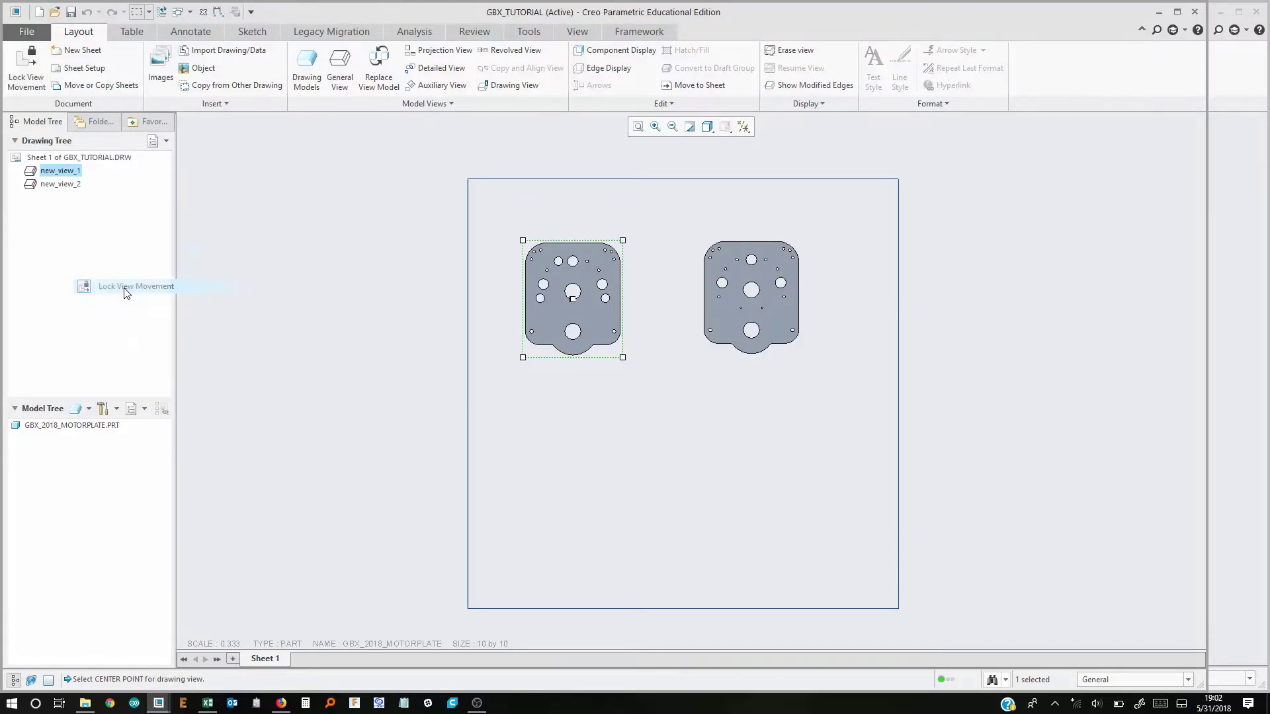
left_click(712, 293)
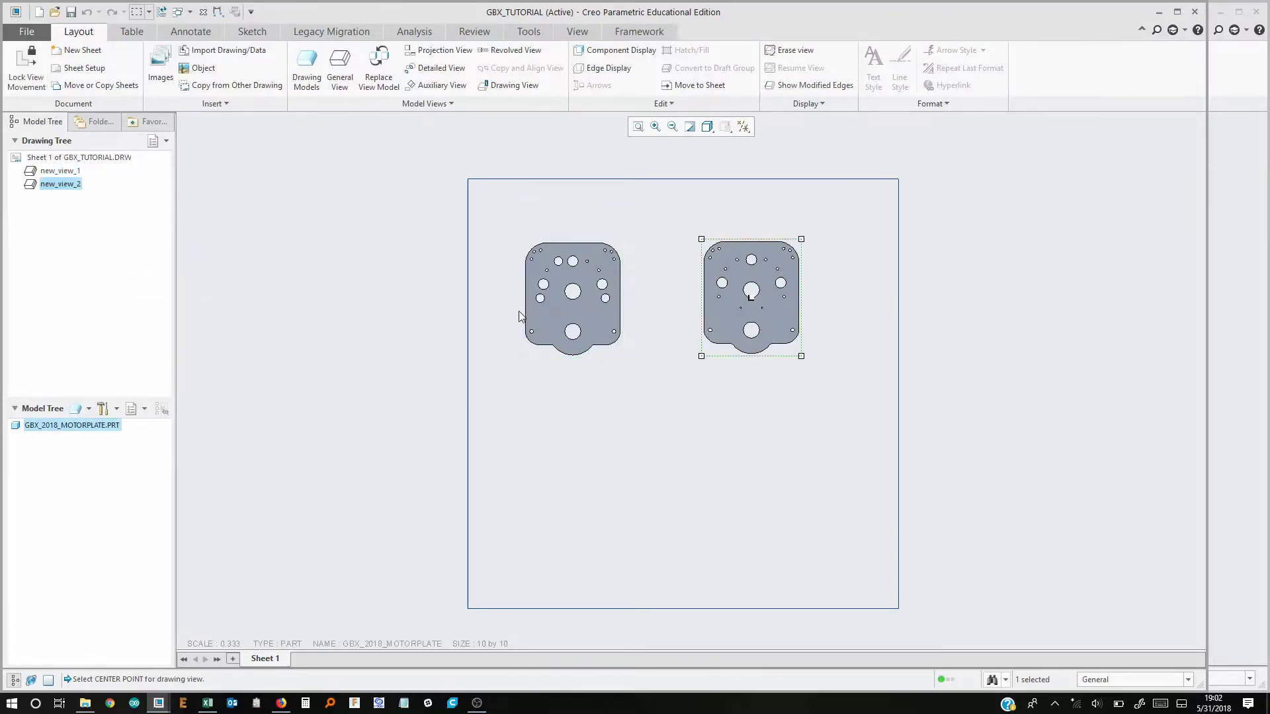
left_click_drag(713, 292, 684, 347)
left_click_drag(582, 334, 648, 371)
left_click(561, 297)
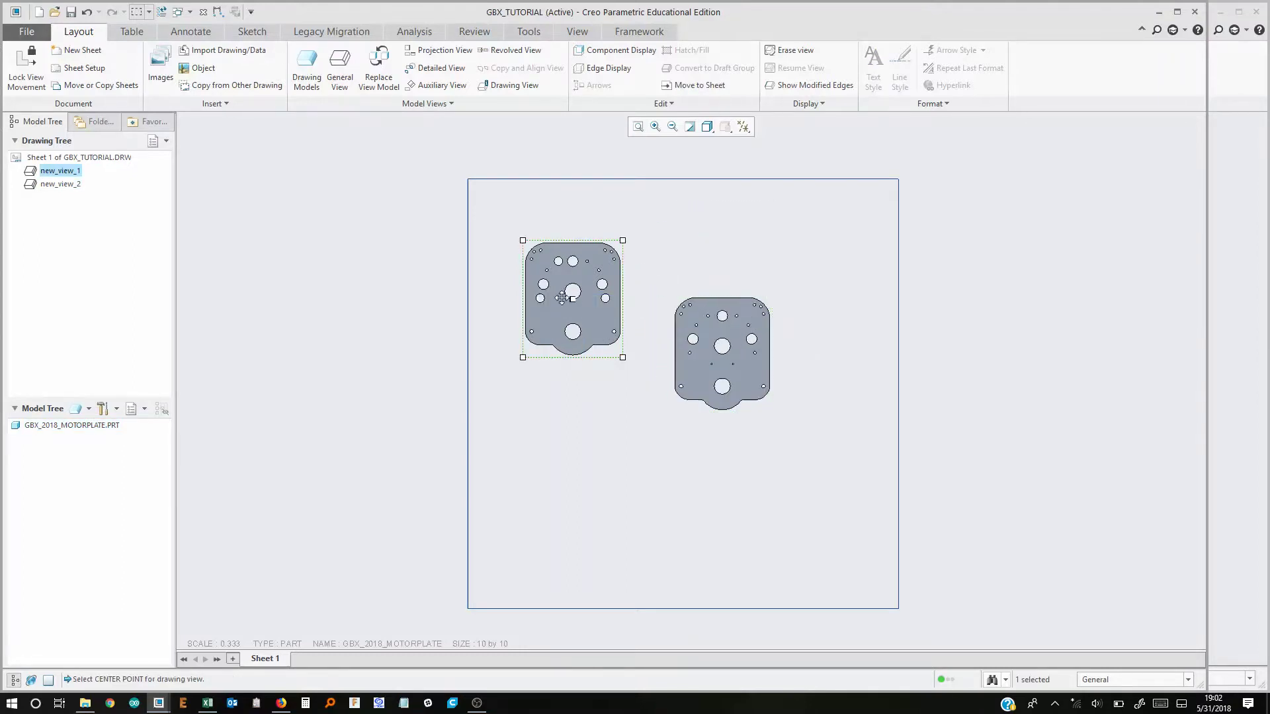
left_click_drag(561, 298, 610, 350)
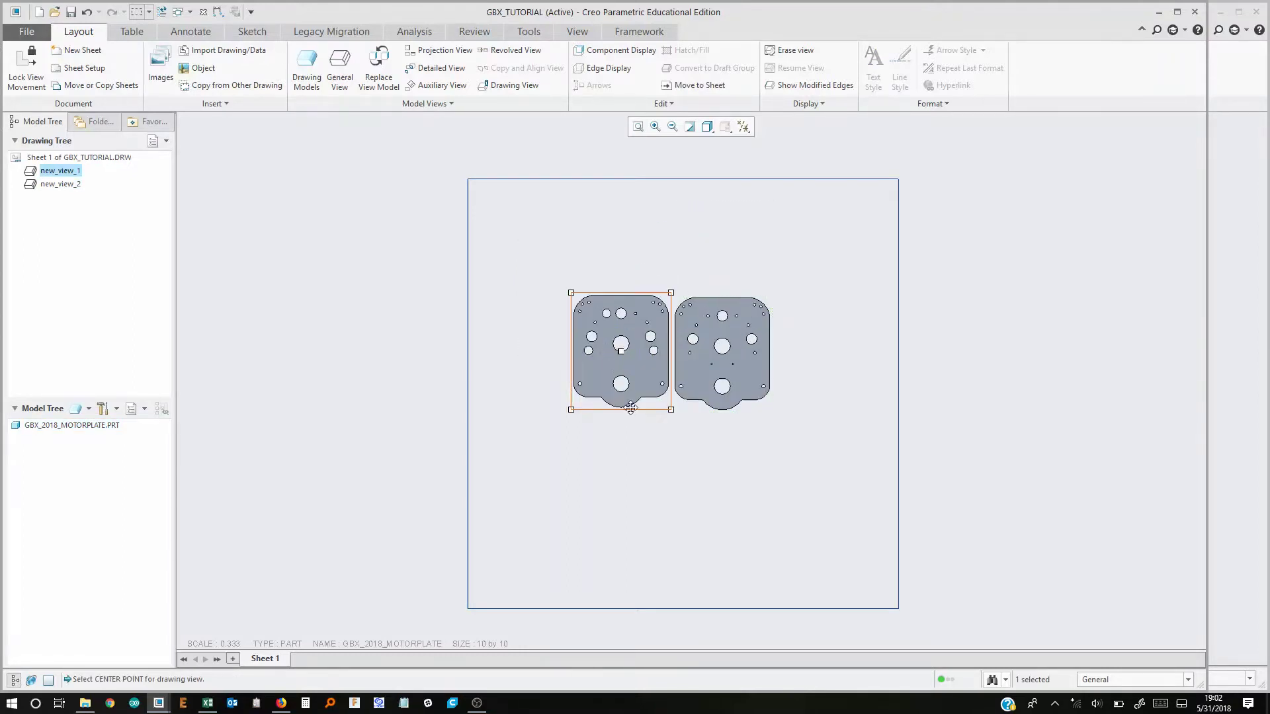
left_click(762, 474)
left_click(603, 348)
left_click_drag(603, 349, 615, 349)
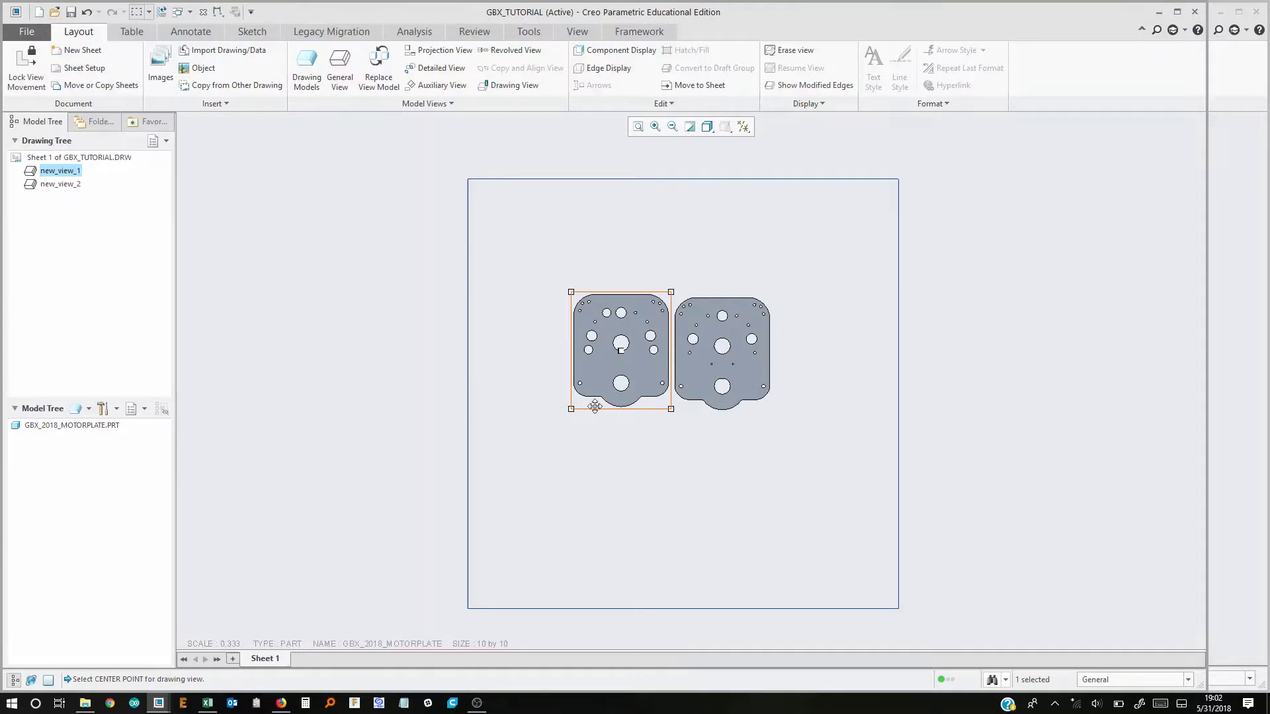
Set the scale to 1, make GBX_2018_INNERPLATE the current model, and set scale 1 again
double_click(230, 644)
type("1")
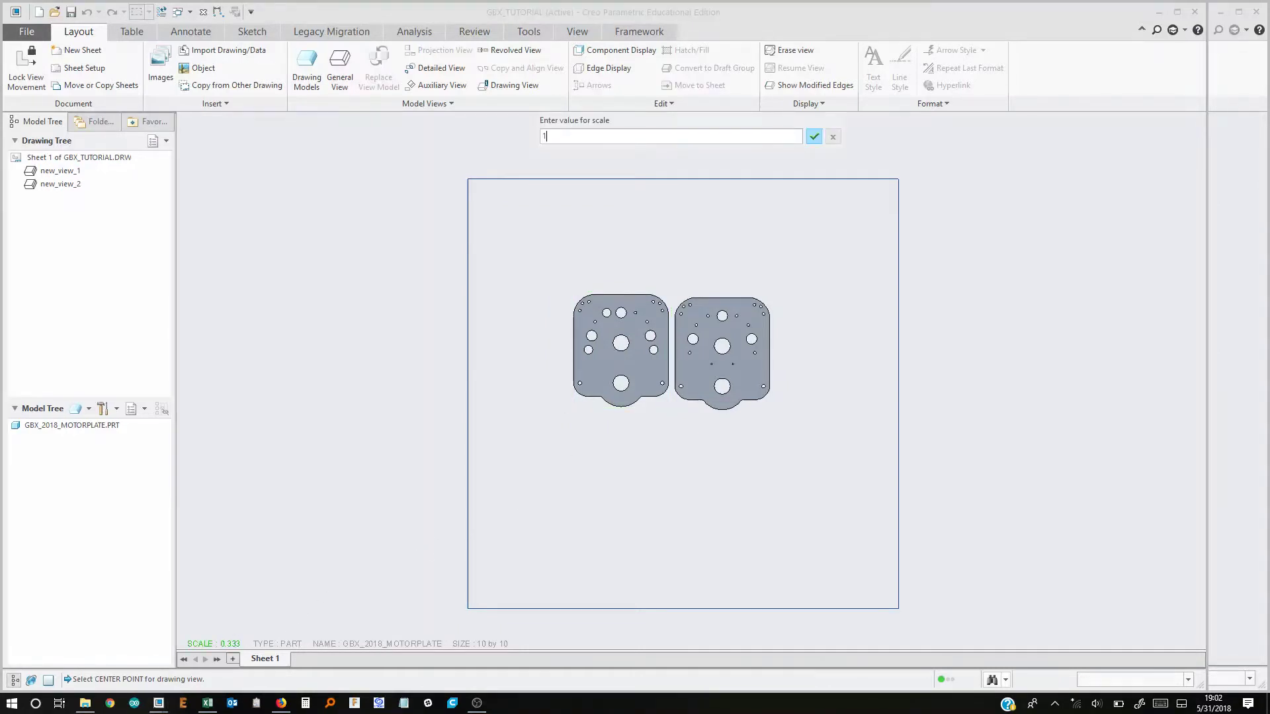
key("Return")
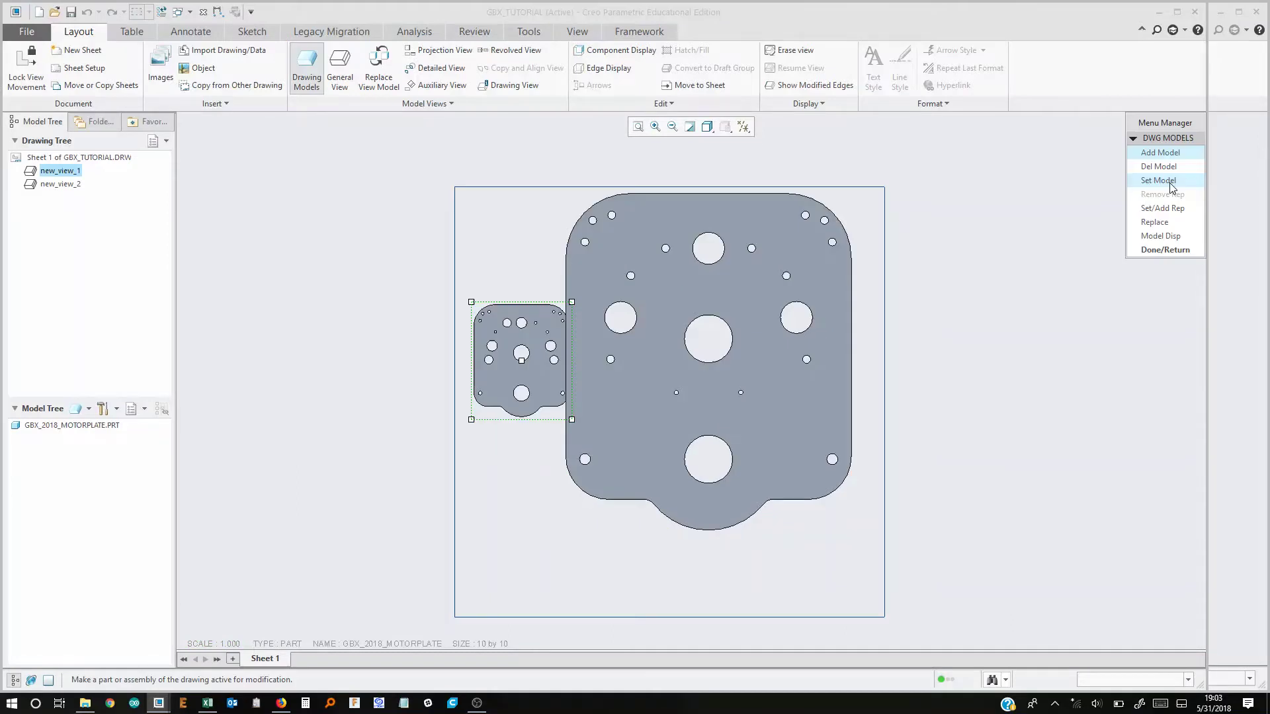
left_click(1171, 183)
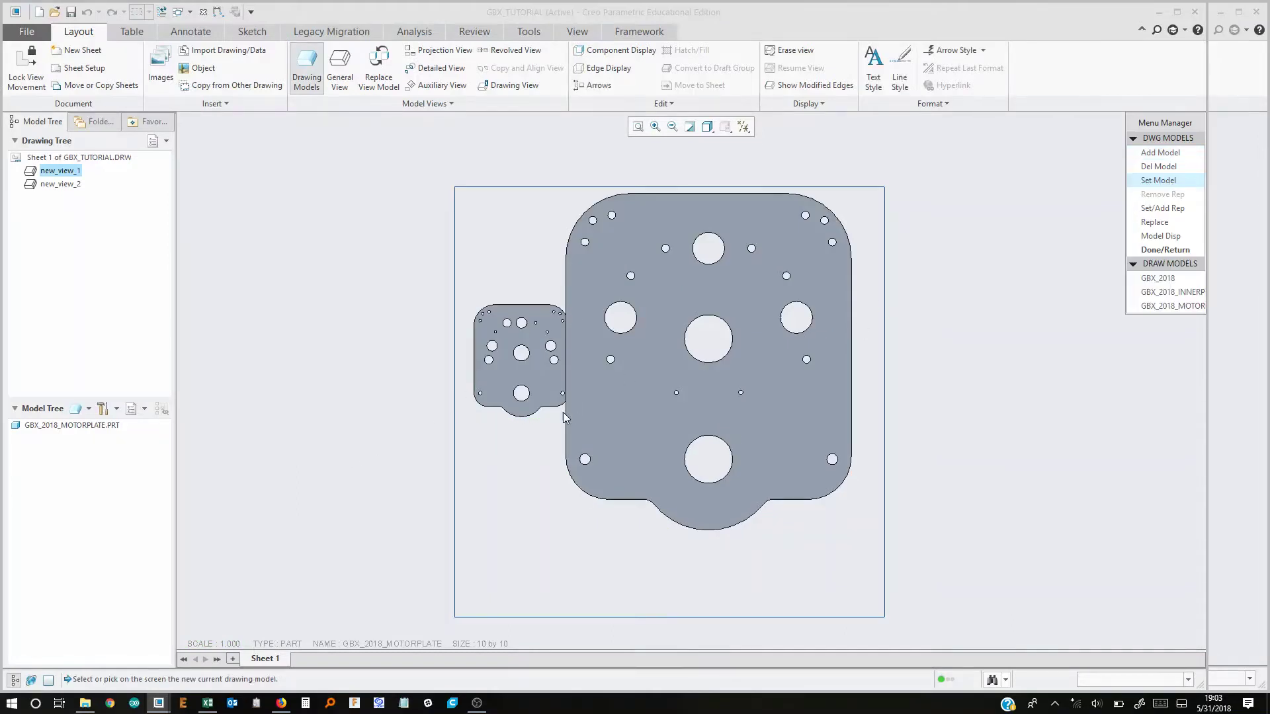
left_click(1170, 293)
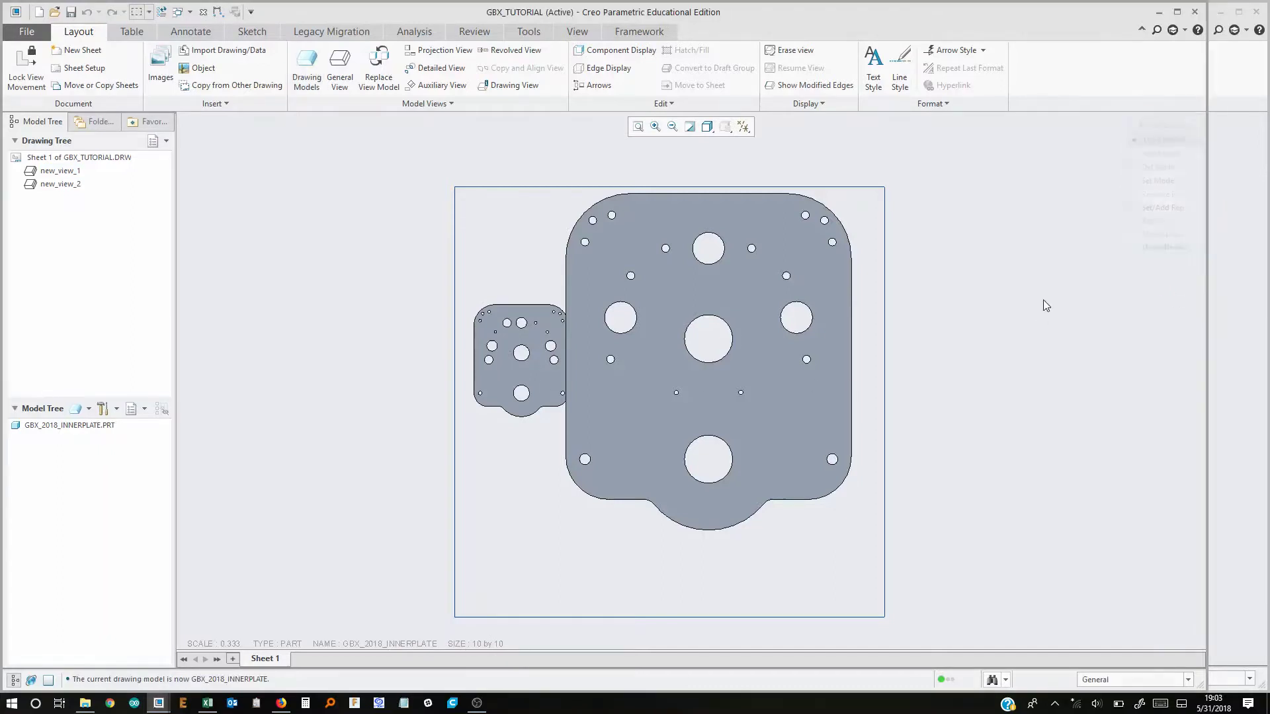
double_click(229, 644)
type("1")
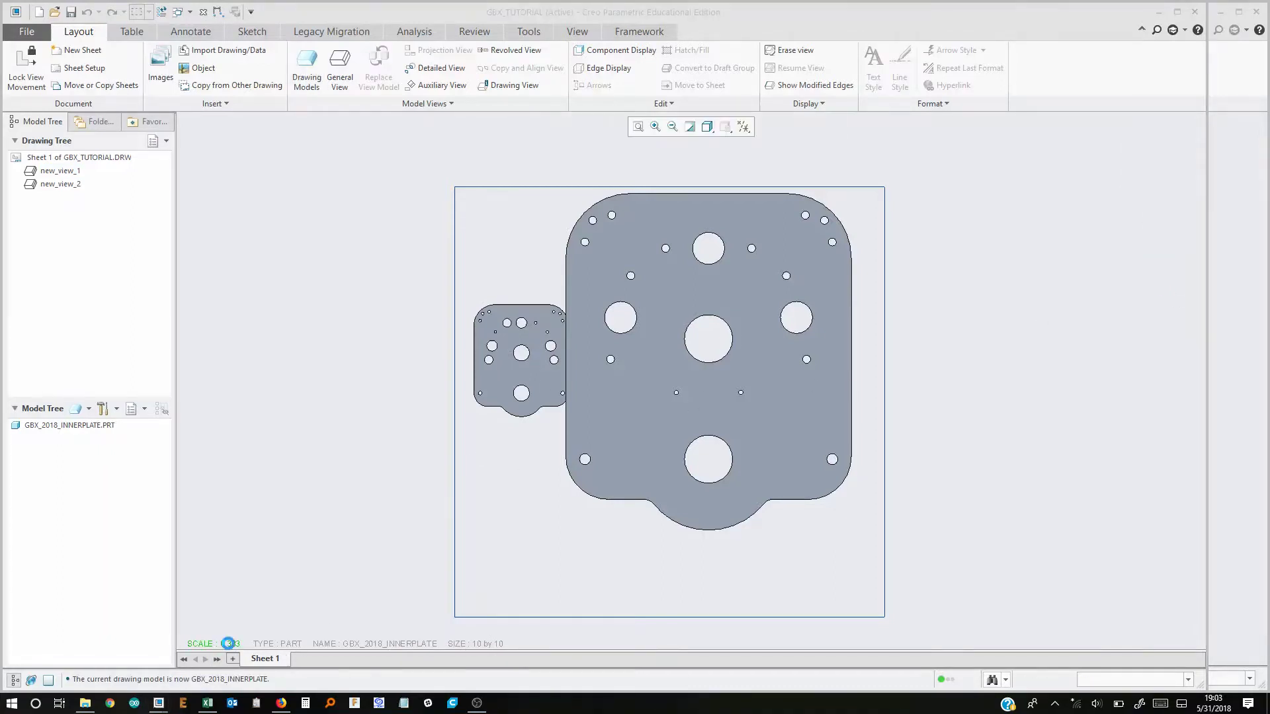
key("Return")
Move the motor plate view right so the two views no longer overlap
left_click(651, 317)
left_click_drag(651, 316, 756, 317)
left_click(361, 358)
scroll(652, 307, "up", 2)
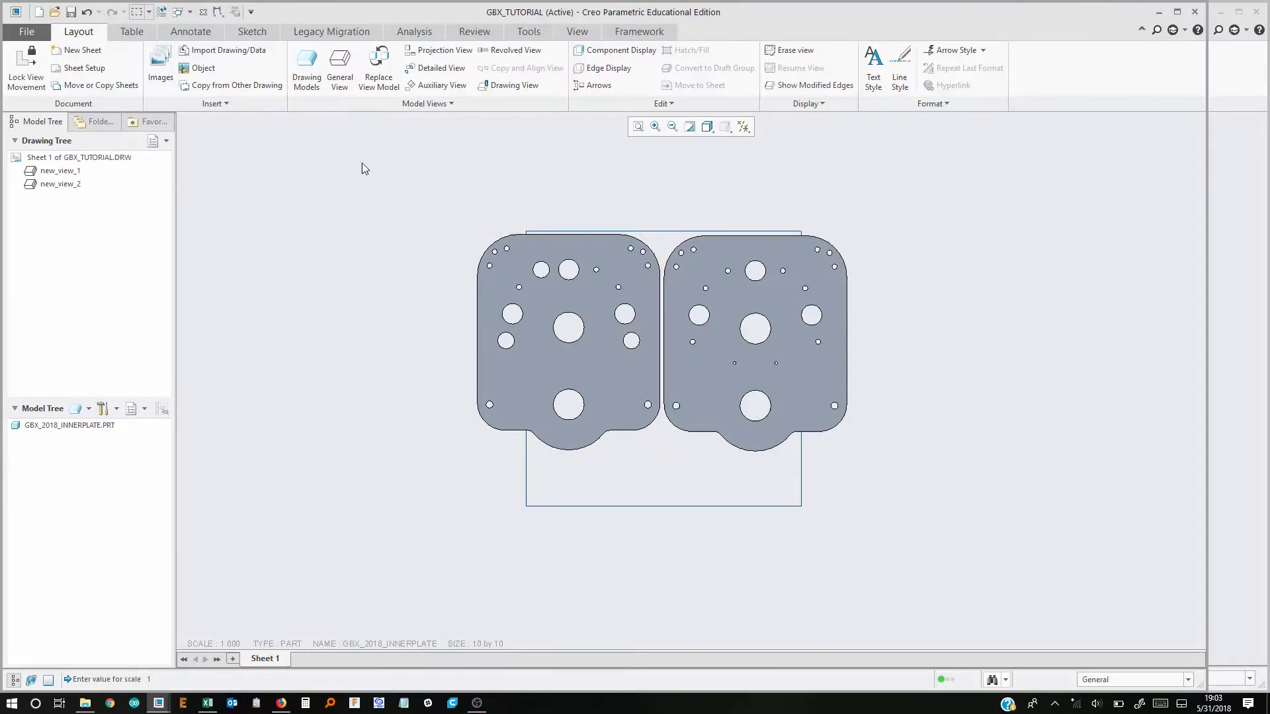
Change Sheet 1's width to 20.00 in Sheet Setup, making it 20 × 10
right_click(40, 157)
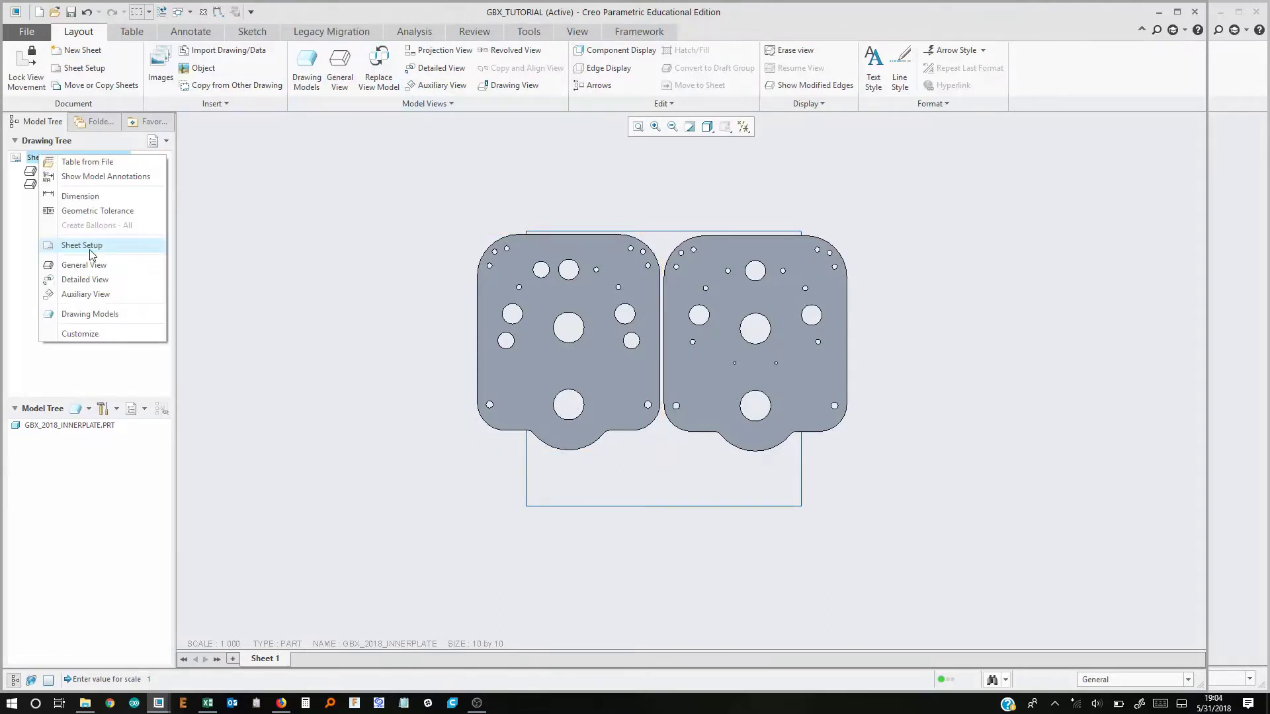
left_click(90, 247)
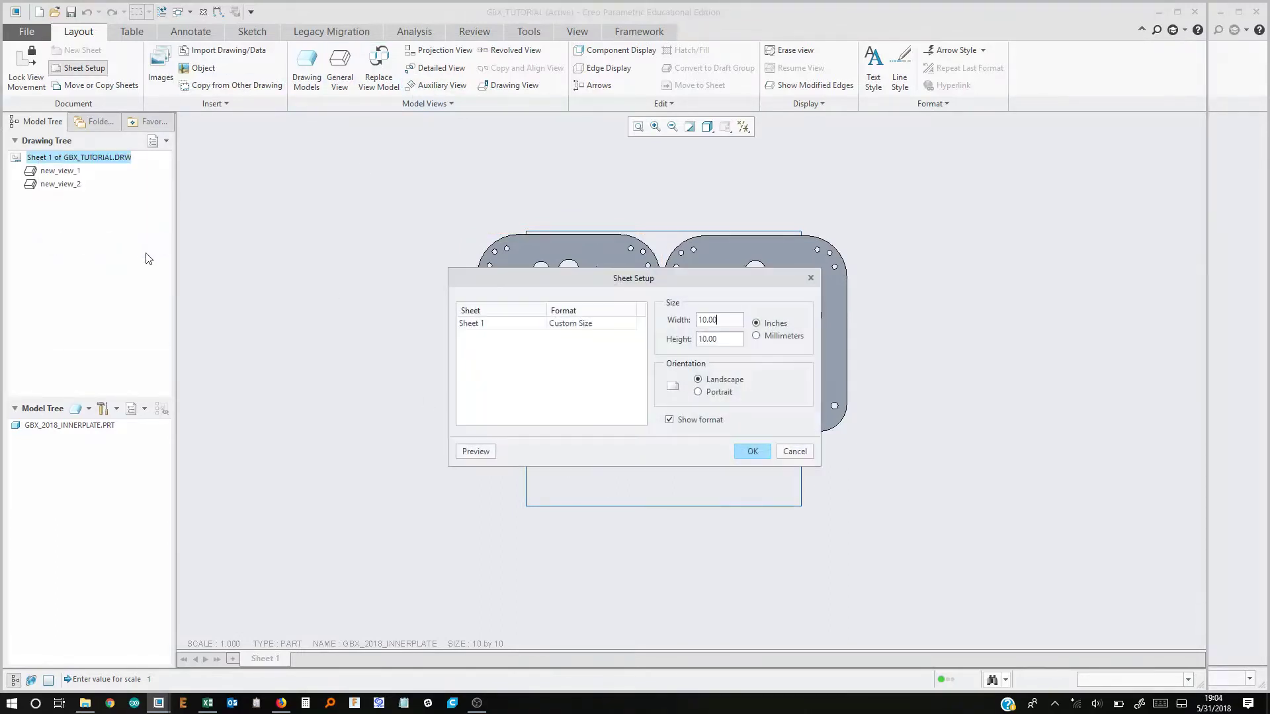
double_click(725, 320)
type("20.00")
left_click(752, 453)
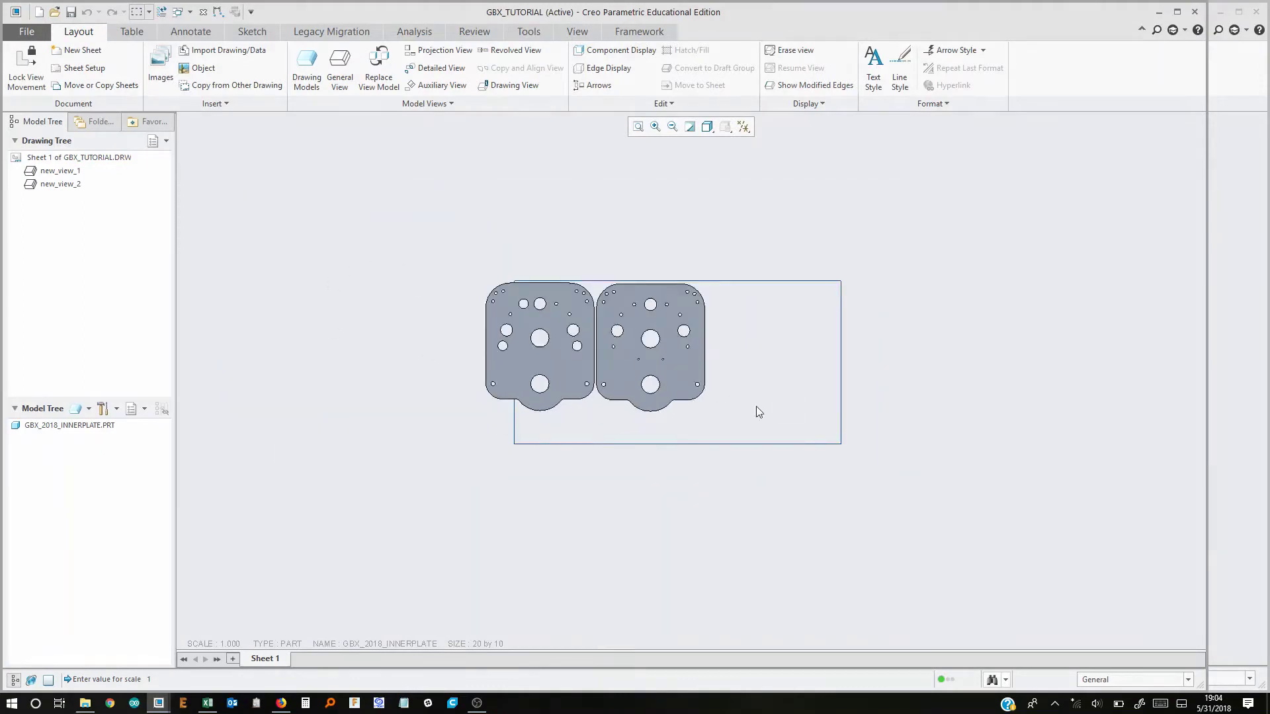
Drag both plate views into the sheet, with the motor plate snug beside the inner plate
key("ctrl+alt+a")
left_click_drag(617, 364, 691, 374)
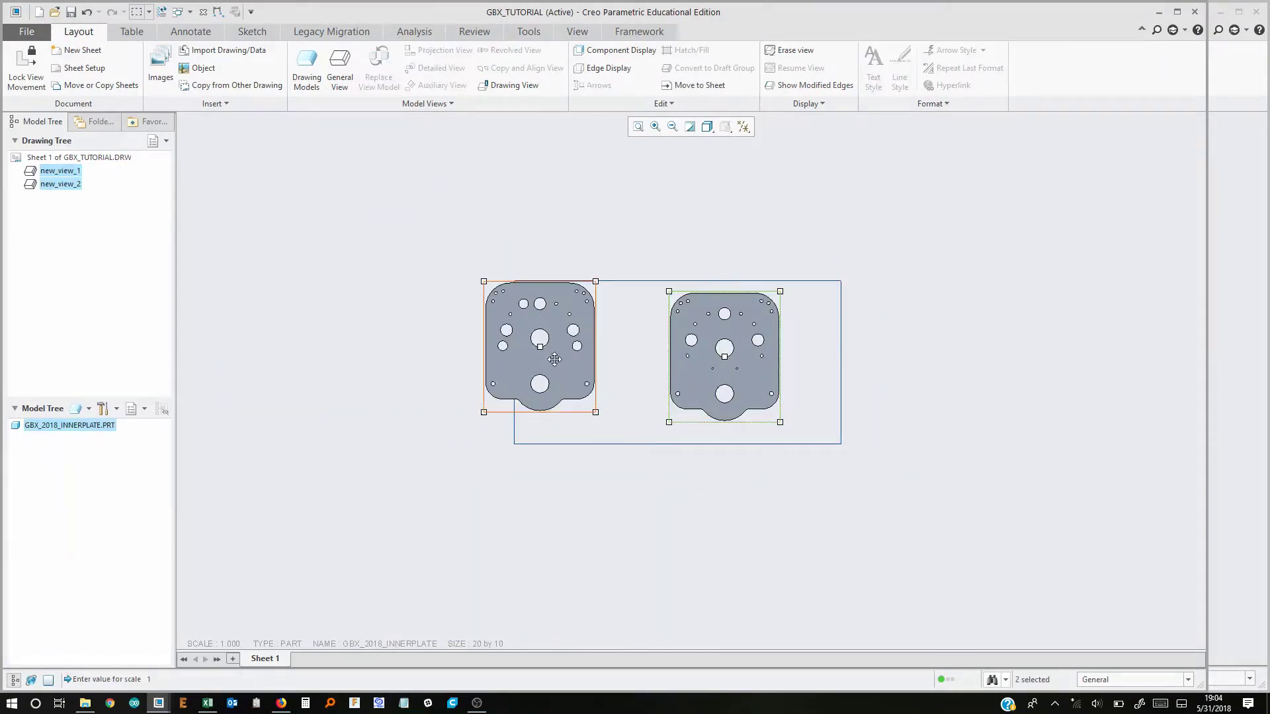
mouse_move(554, 360)
left_mouse_down()
mouse_move(619, 371)
mouse_move(681, 358)
mouse_move(679, 377)
left_mouse_up()
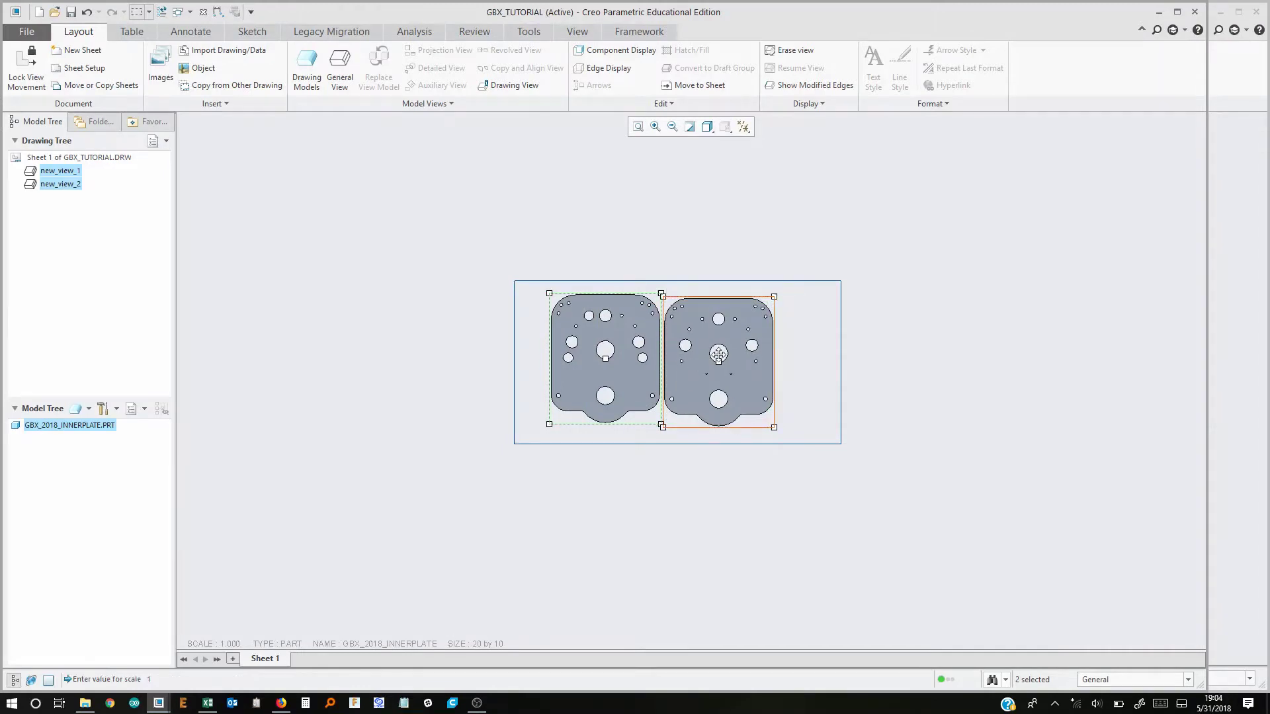
key("Escape")
scroll(661, 357, "up", 3)
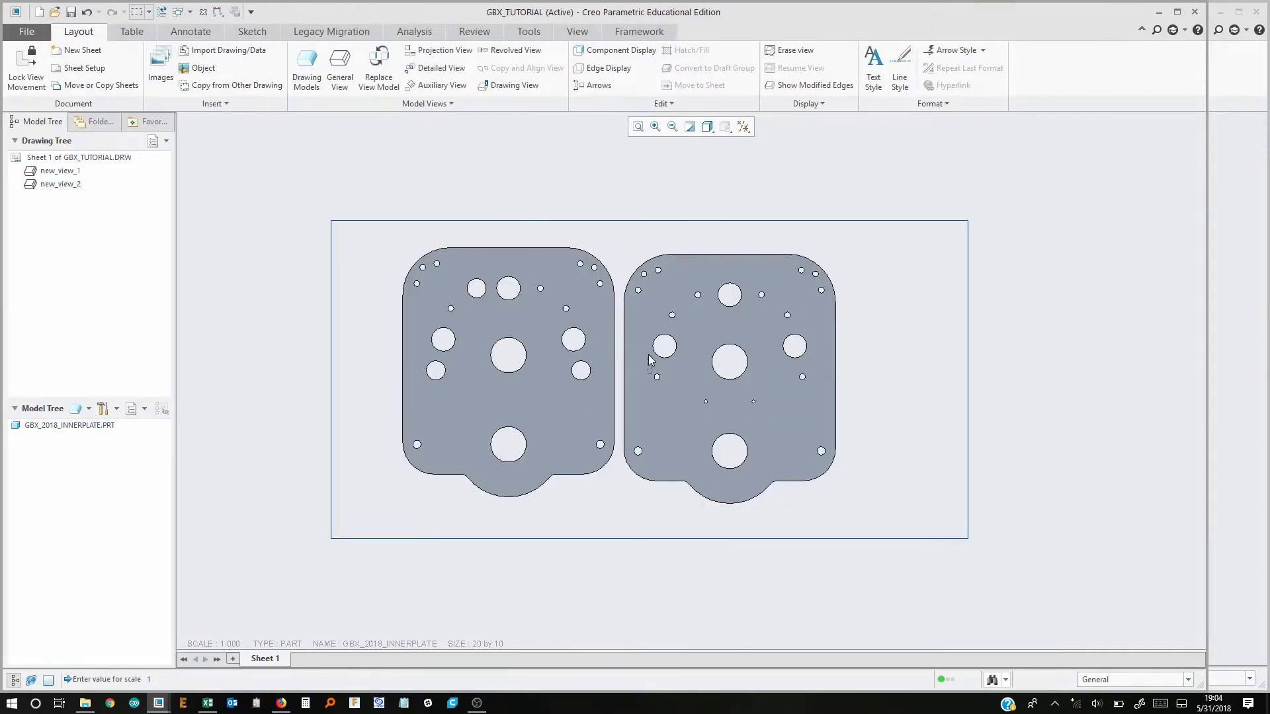
left_click(661, 377)
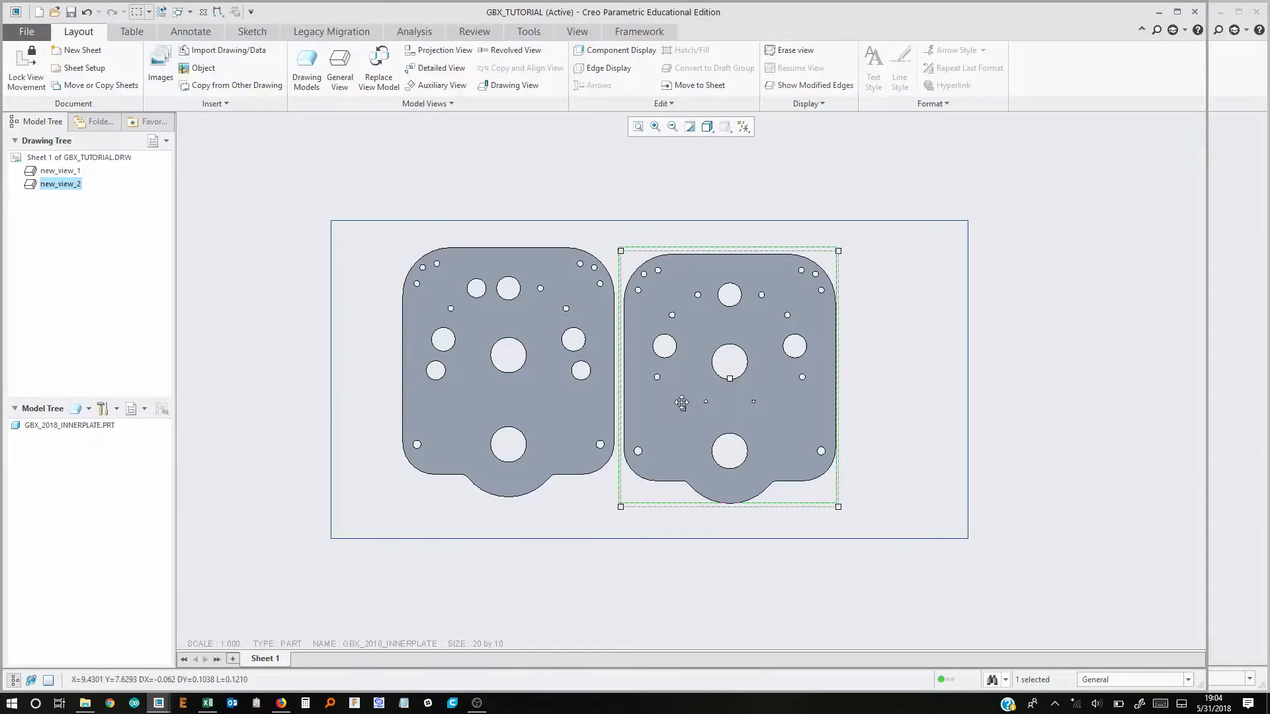
left_click_drag(682, 403, 680, 396)
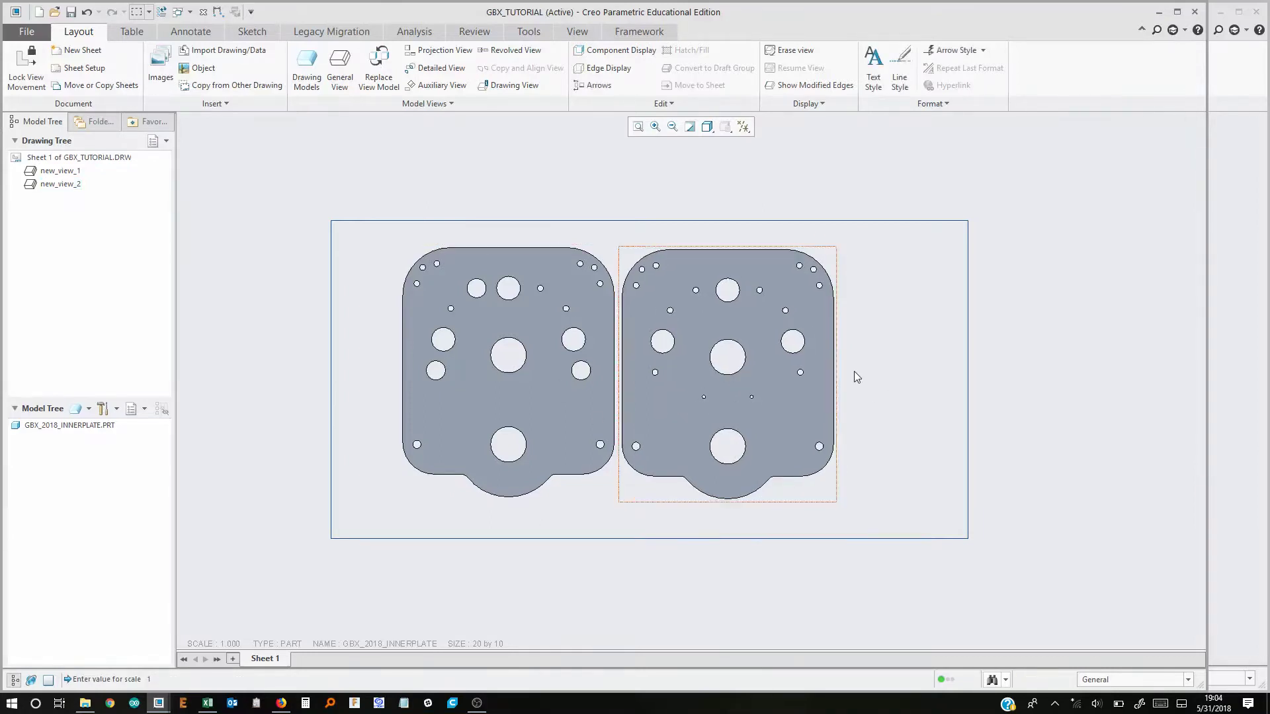
left_click(744, 126)
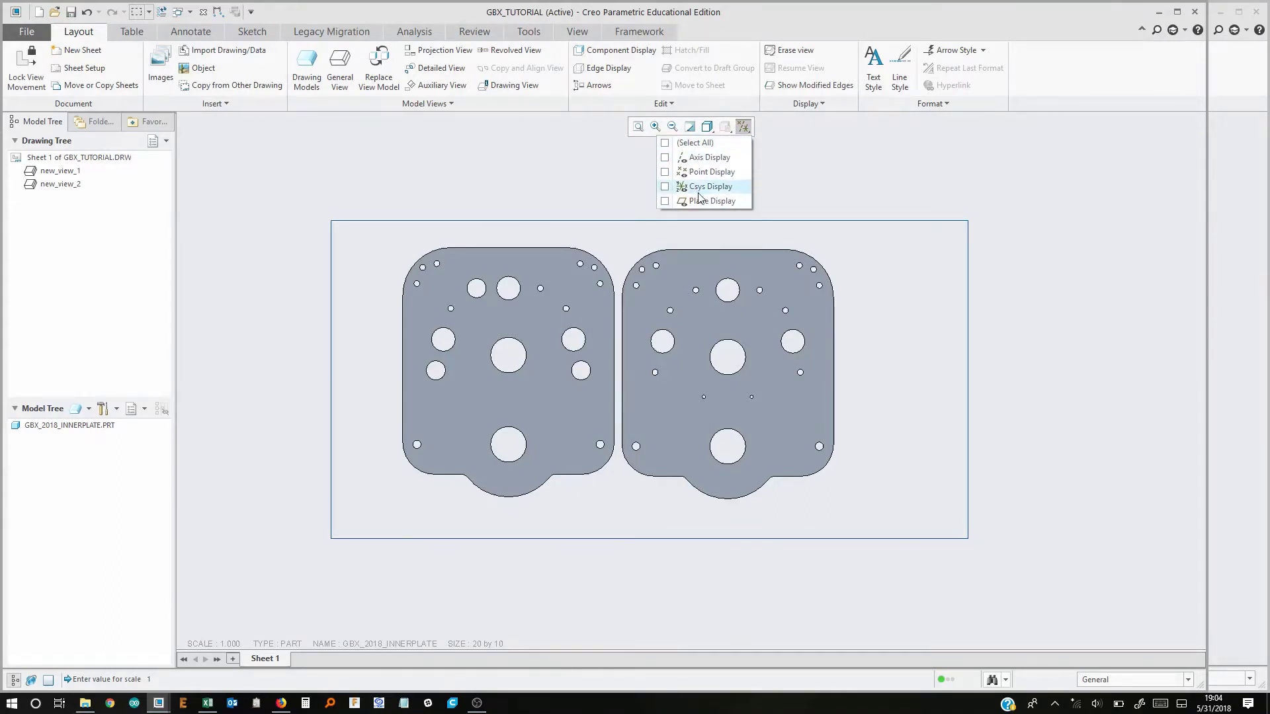
Switch both plate views to the Wireframe display style
left_click(857, 159)
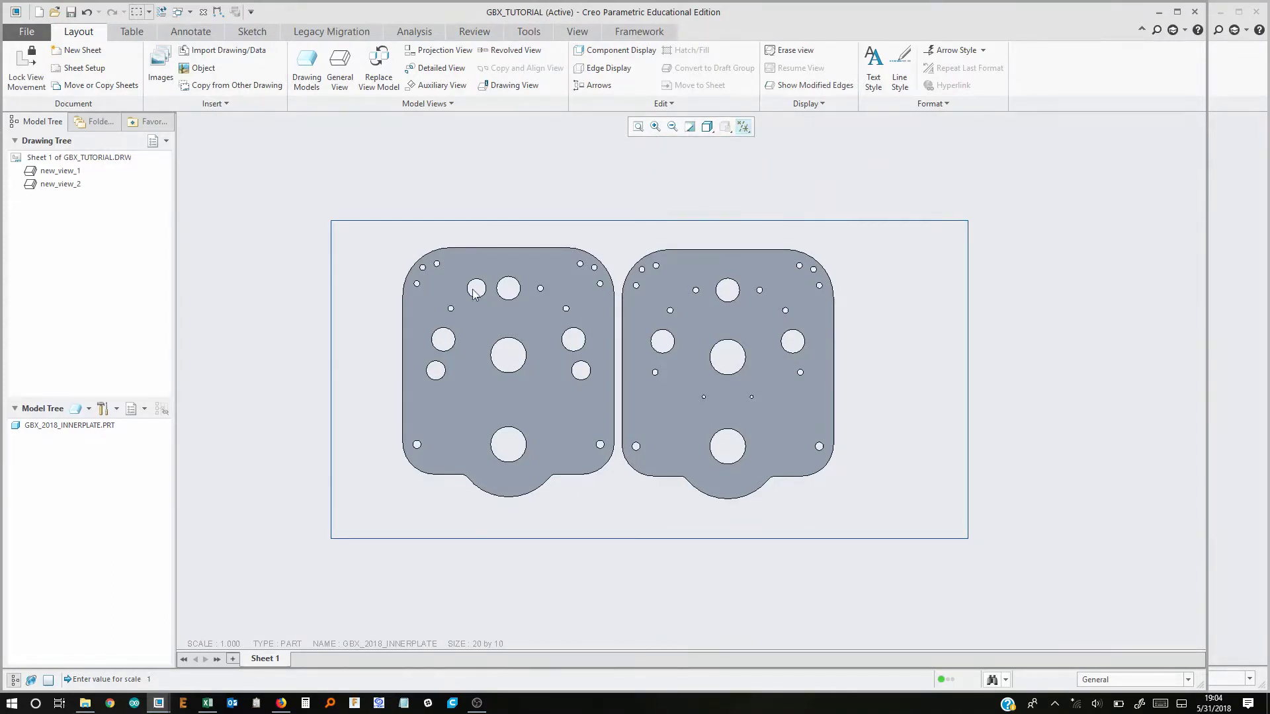
scroll(685, 190, "up", 1)
left_click(707, 126)
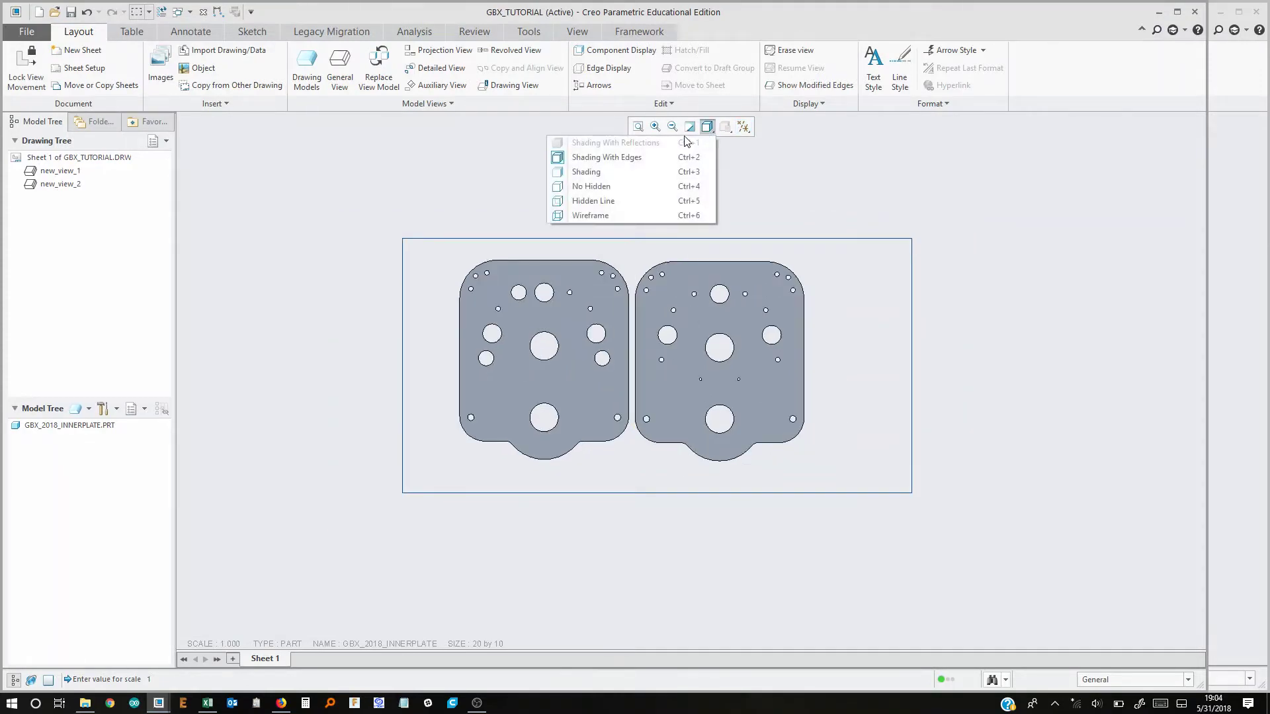
left_click(591, 215)
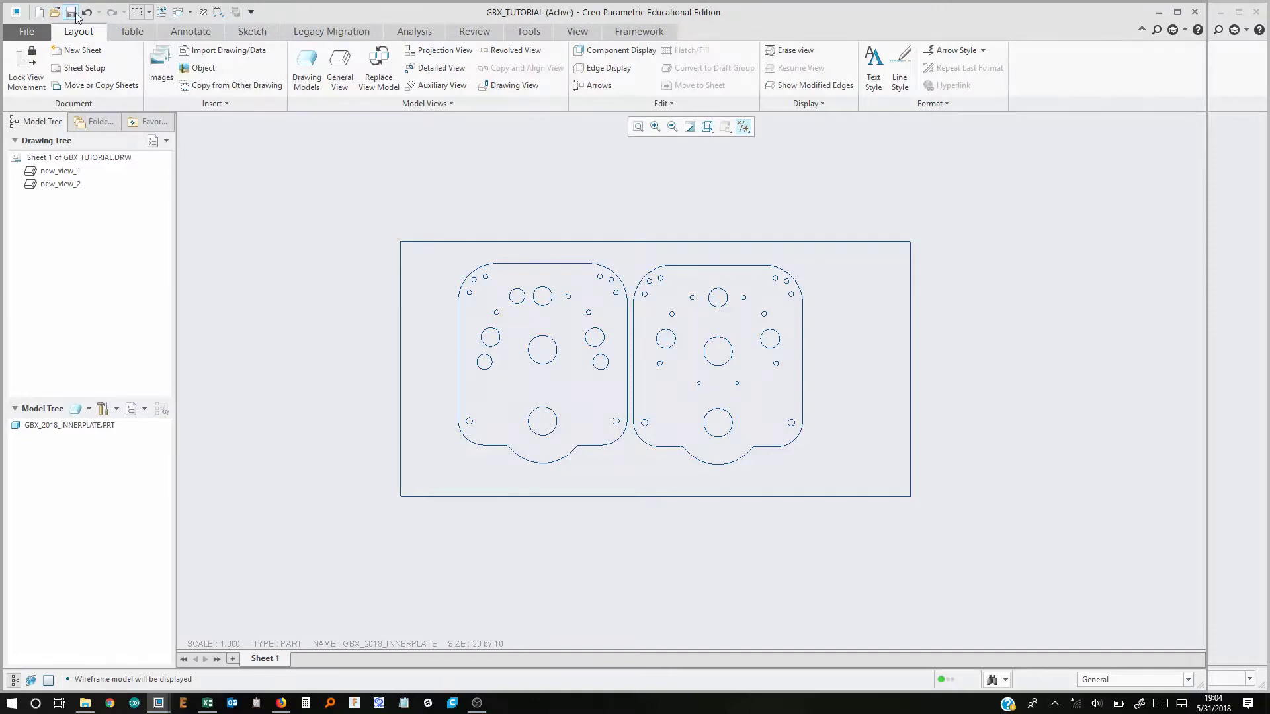
left_click(71, 12)
Save the drawing and export a copy as DXF with default export settings
left_click(504, 549)
left_click(27, 33)
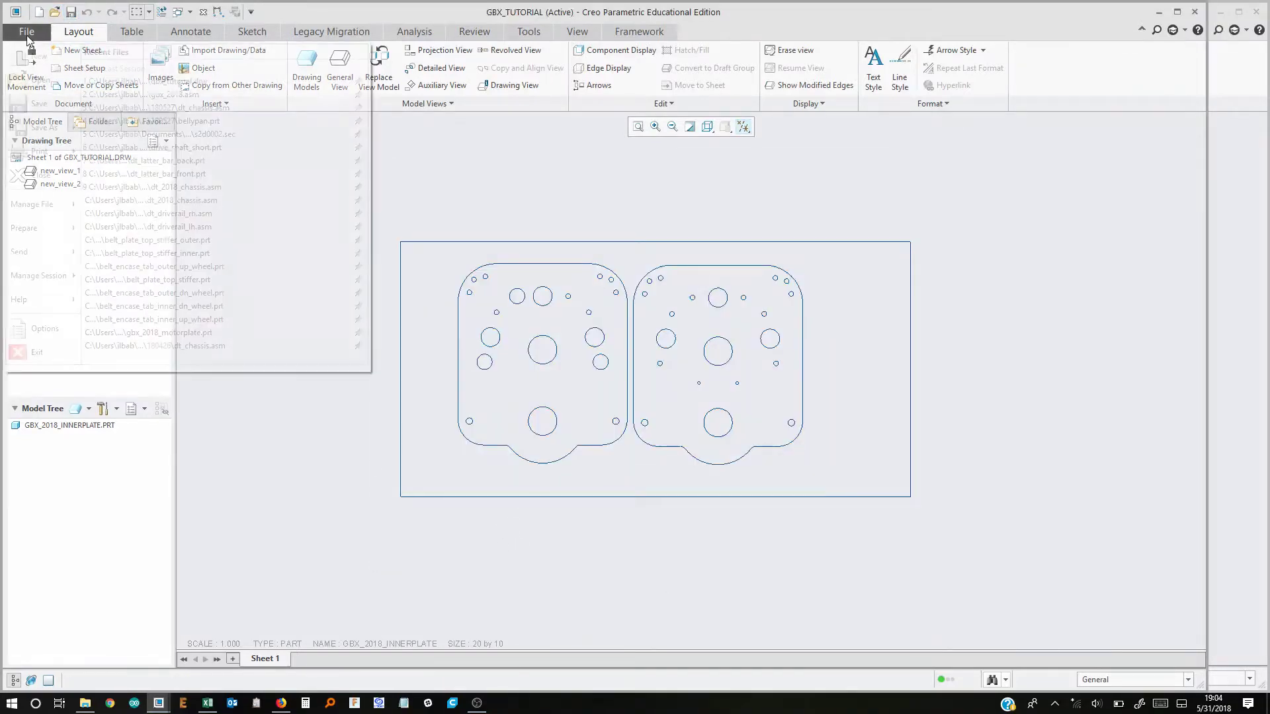
mouse_move(63, 127)
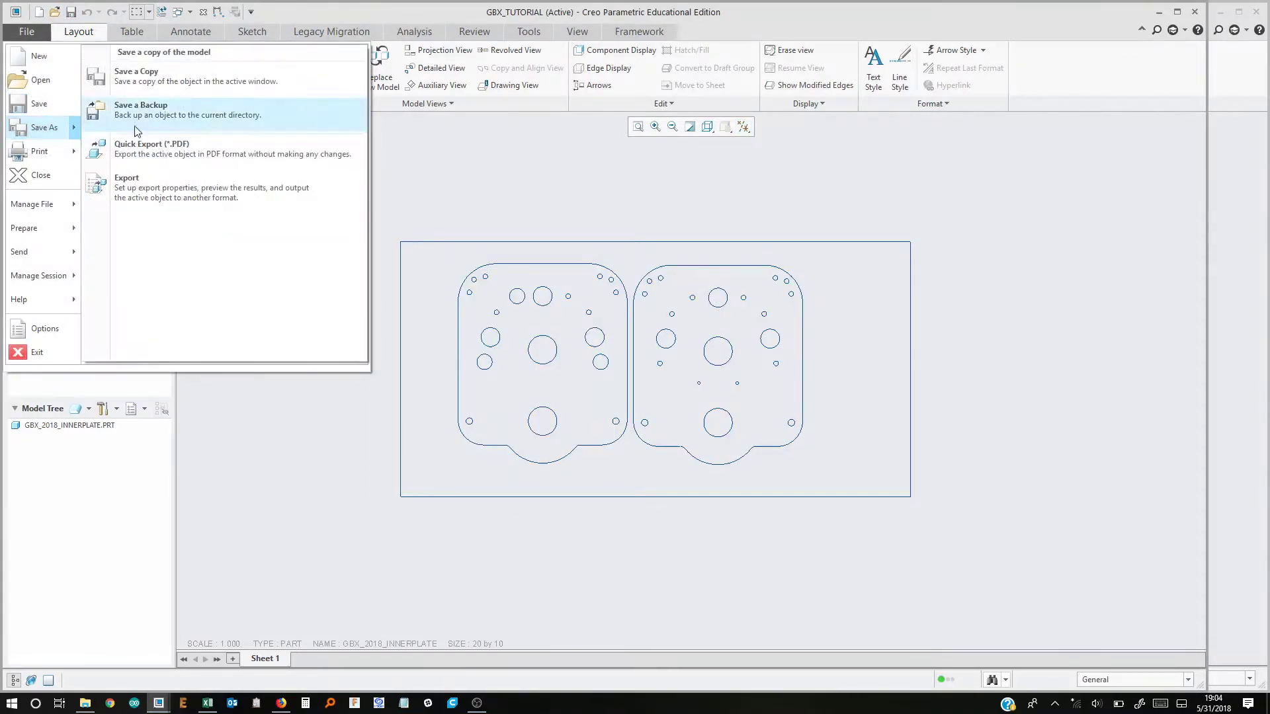
left_click(180, 89)
scroll(538, 542, "down", 1)
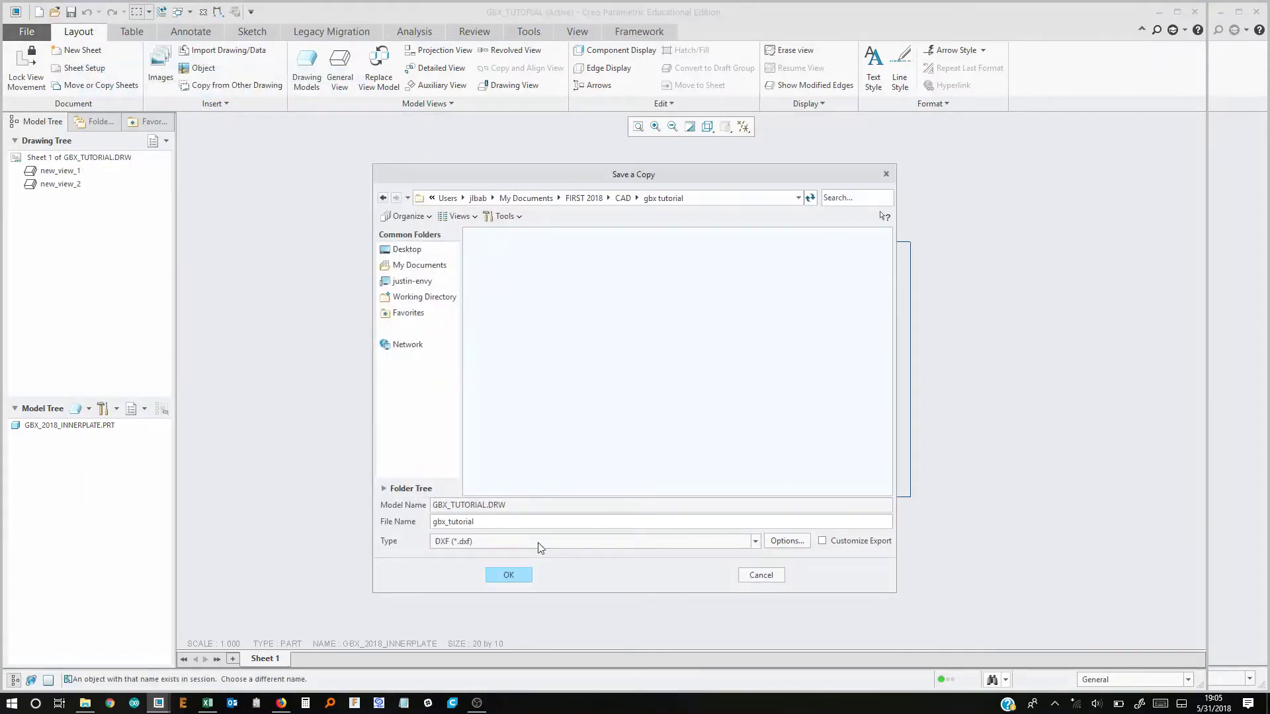
left_click(509, 575)
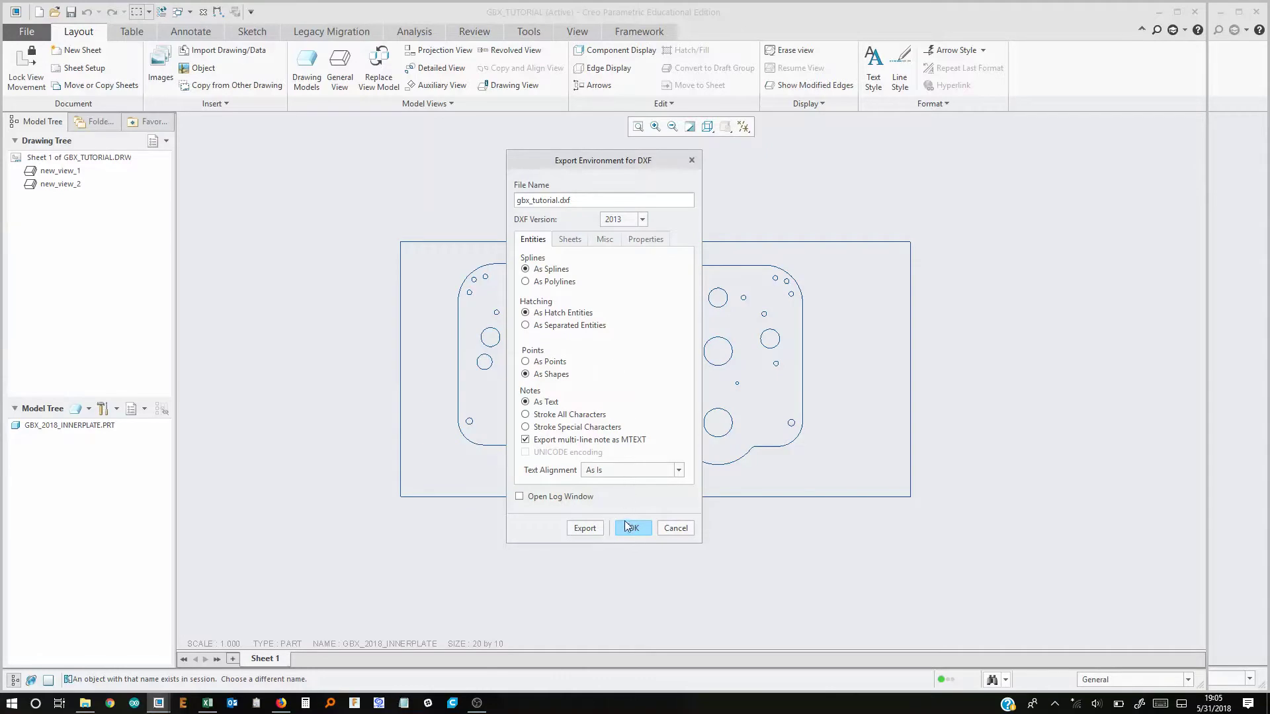
left_click(633, 528)
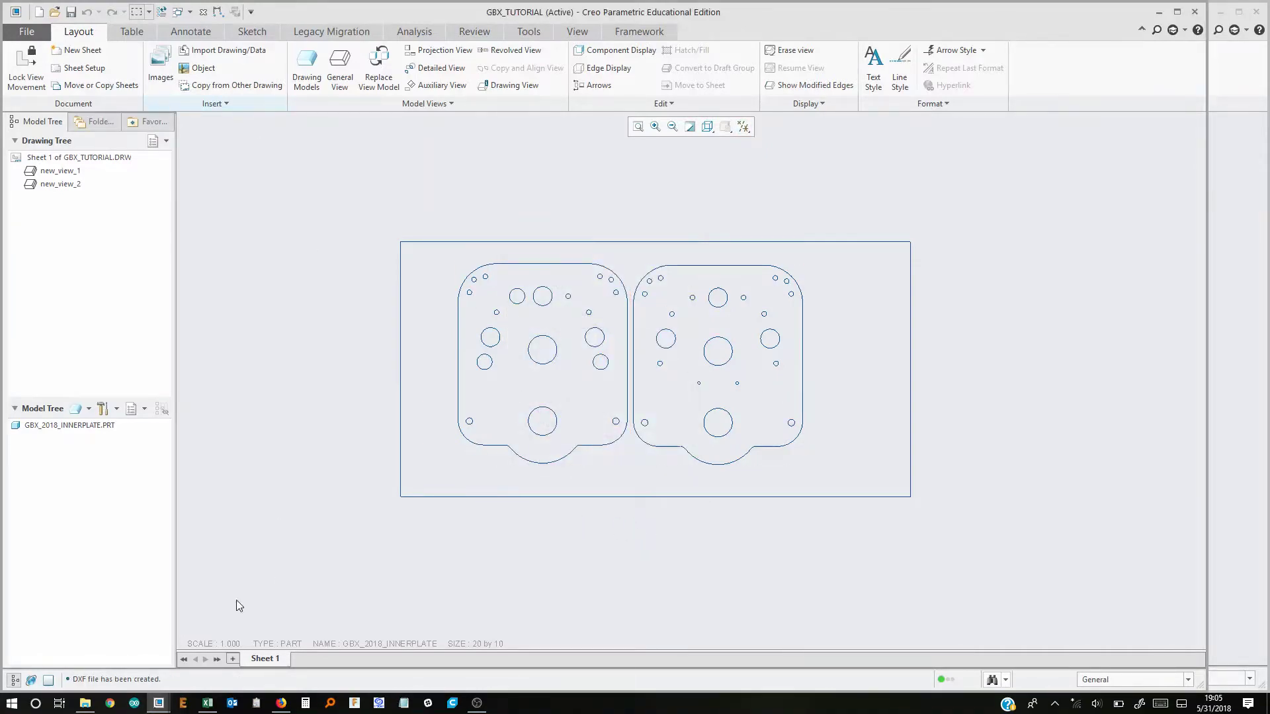
Verify gbx_tutorial.dxf exists in the gbx tutorial folder
left_click(85, 703)
left_click(356, 149)
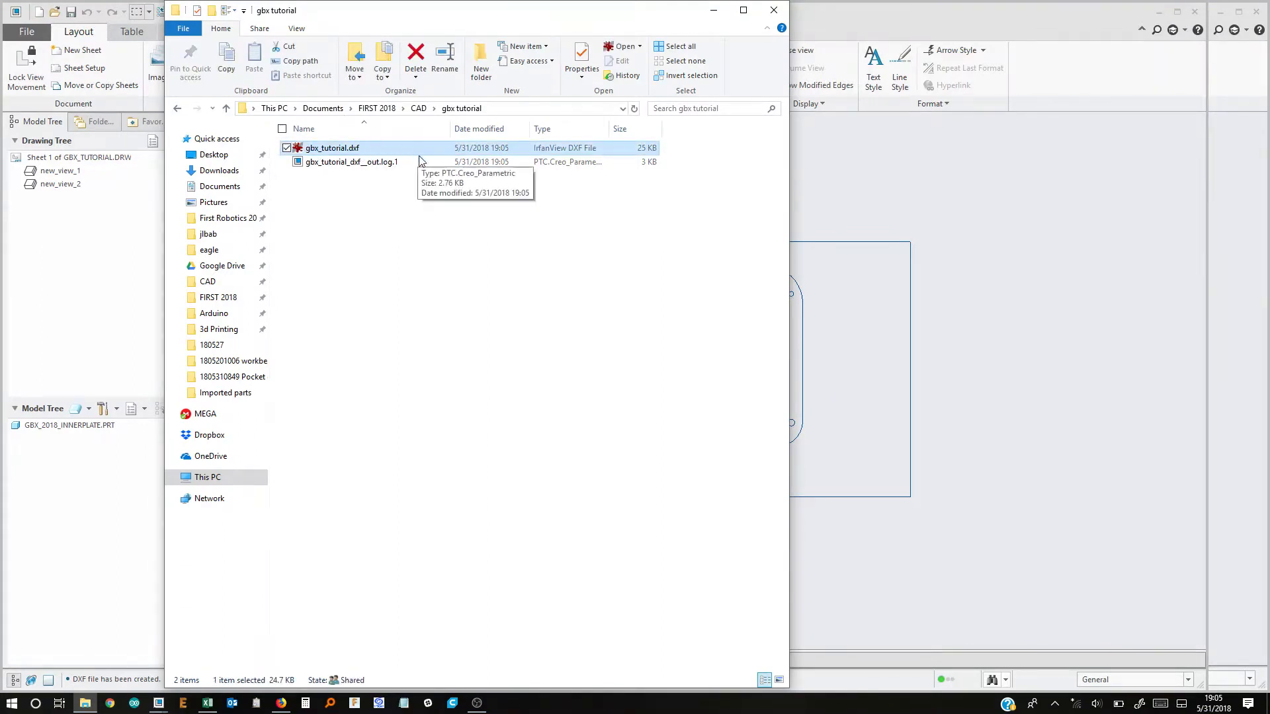
left_click(890, 187)
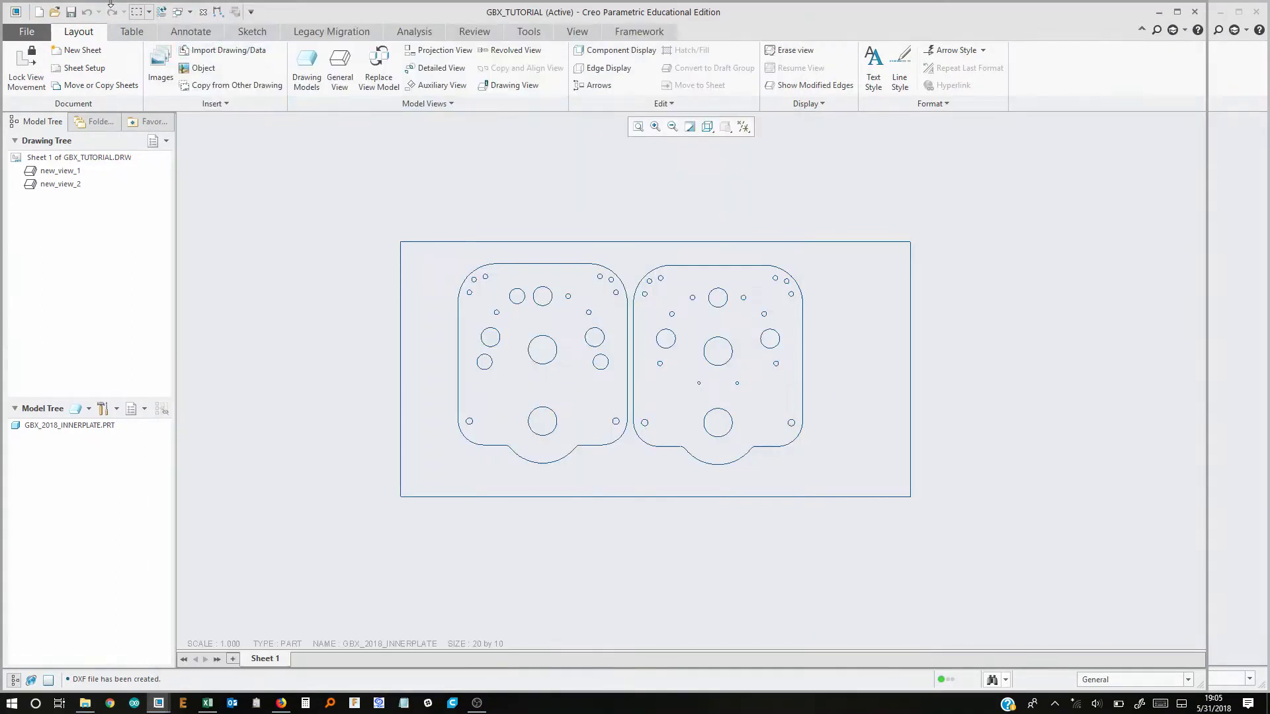
Save again, switch to the GBX_2018.ASM window and orbit to the motor plate
left_click(71, 12)
left_click(176, 12)
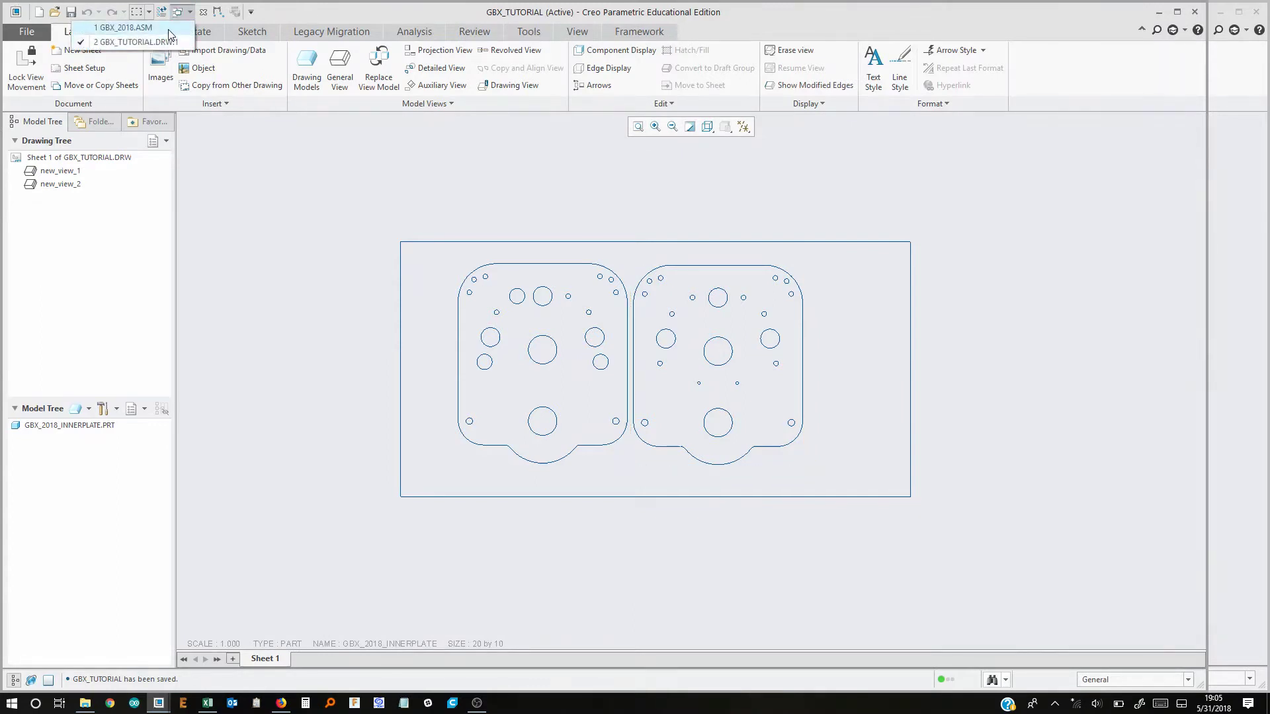
mouse_move(169, 33)
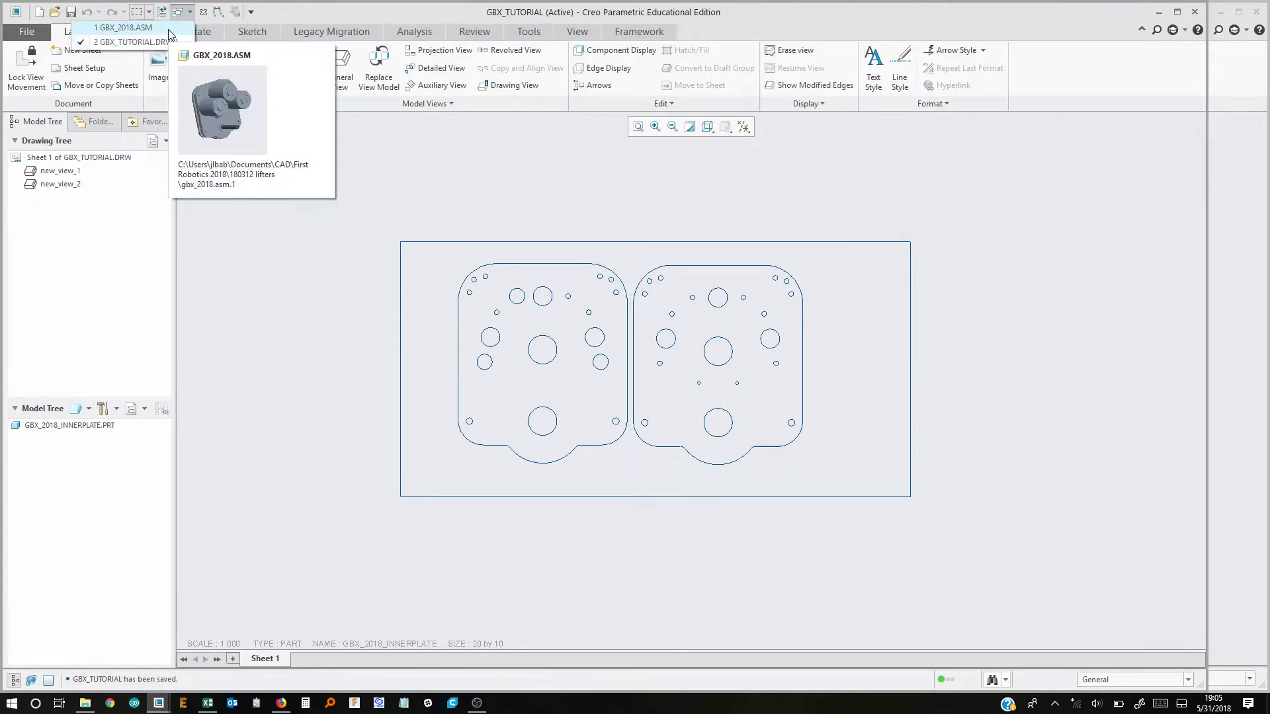
left_click(170, 31)
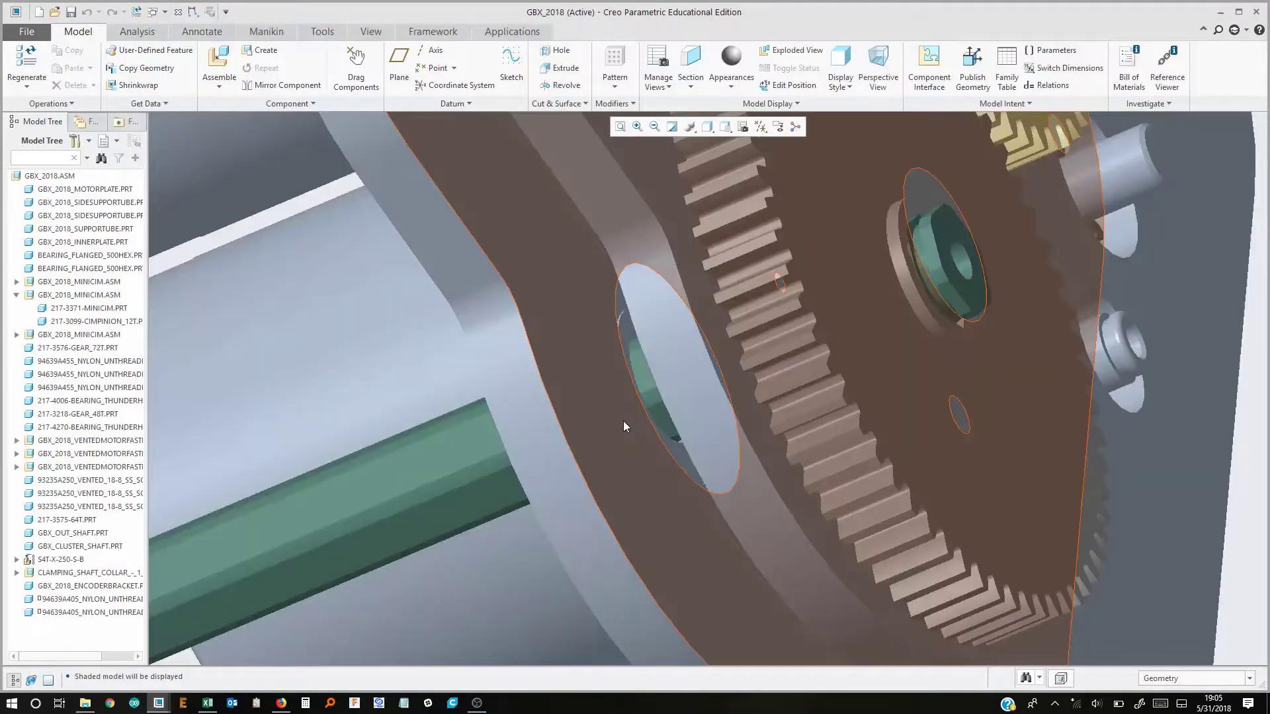
mouse_move(623, 423)
middle_mouse_down()
mouse_move(739, 352)
mouse_move(538, 291)
middle_mouse_up()
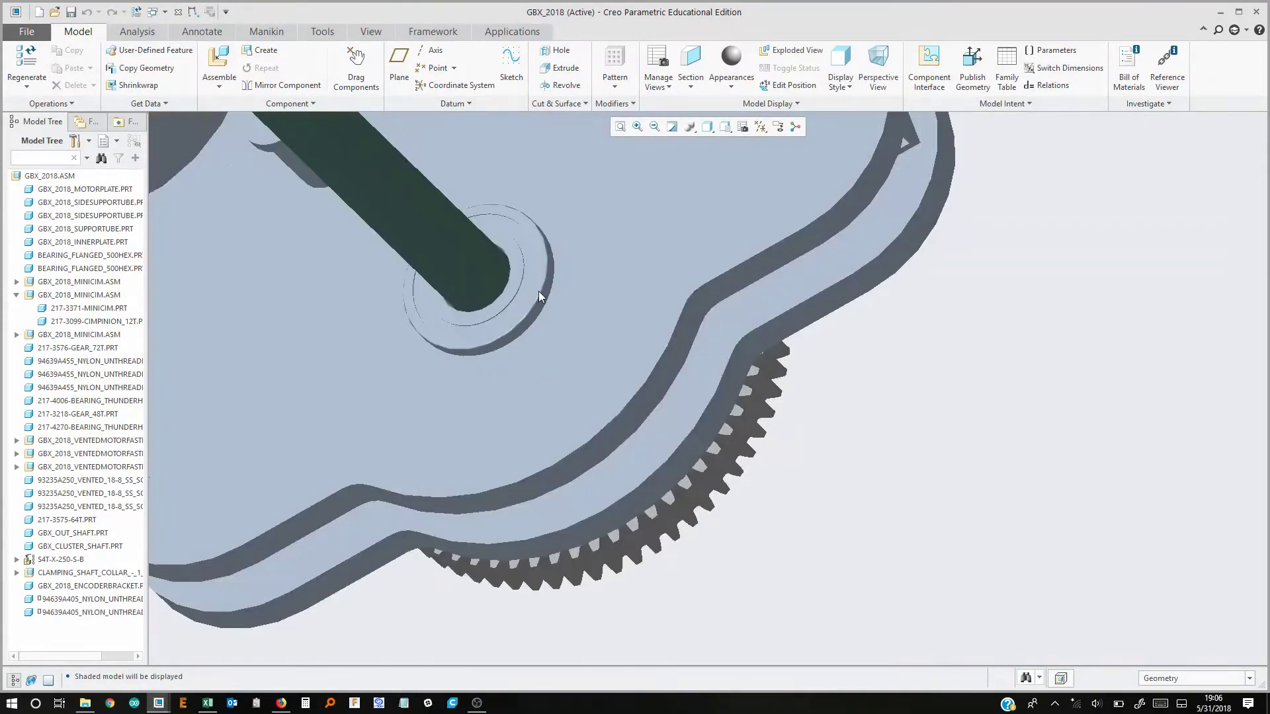
scroll(539, 291, "up", 3)
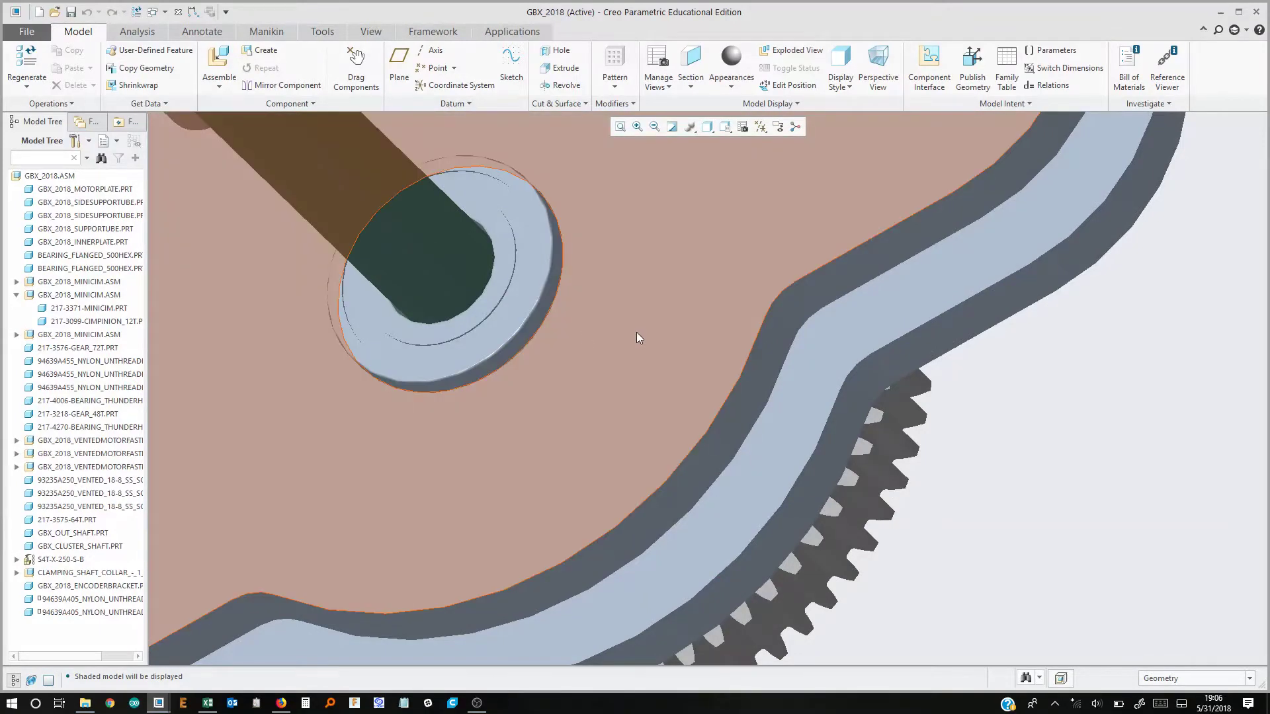
mouse_move(637, 332)
middle_mouse_down()
mouse_move(530, 352)
mouse_move(740, 313)
mouse_move(734, 328)
middle_mouse_up()
left_click(734, 328)
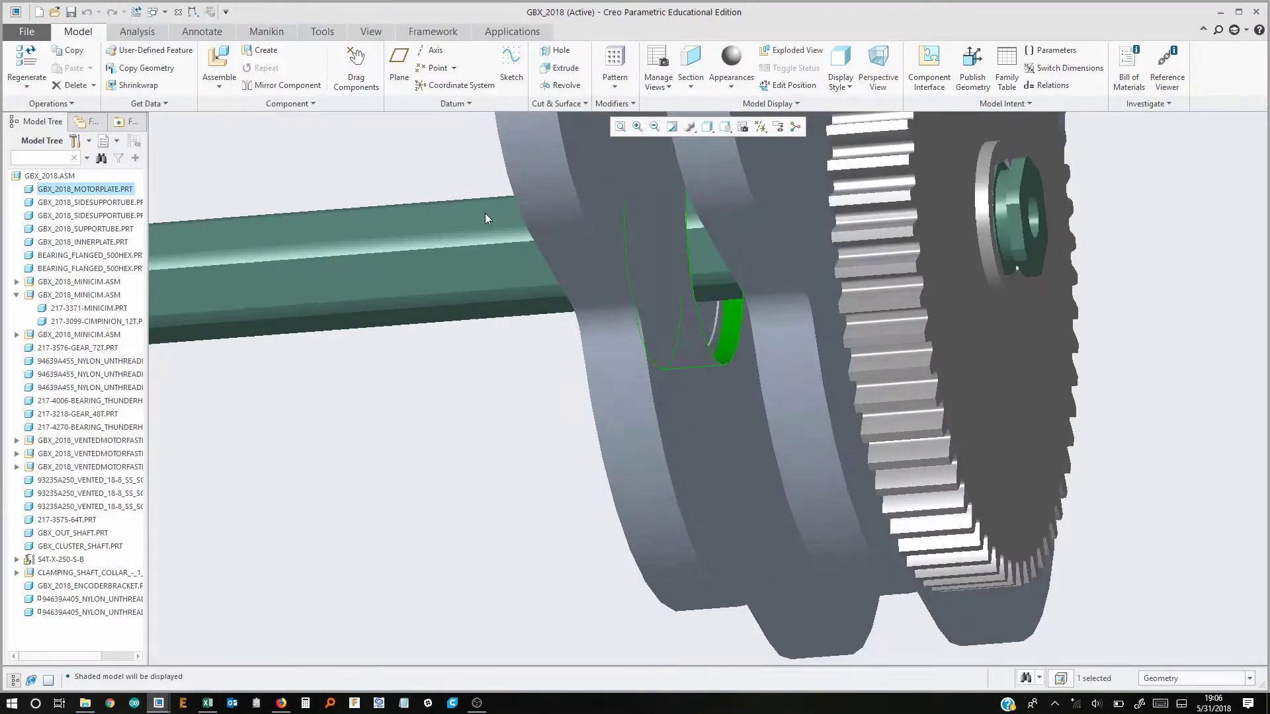
Measure the plate hole's diameter, confirming 1.12 in
left_click(190, 13)
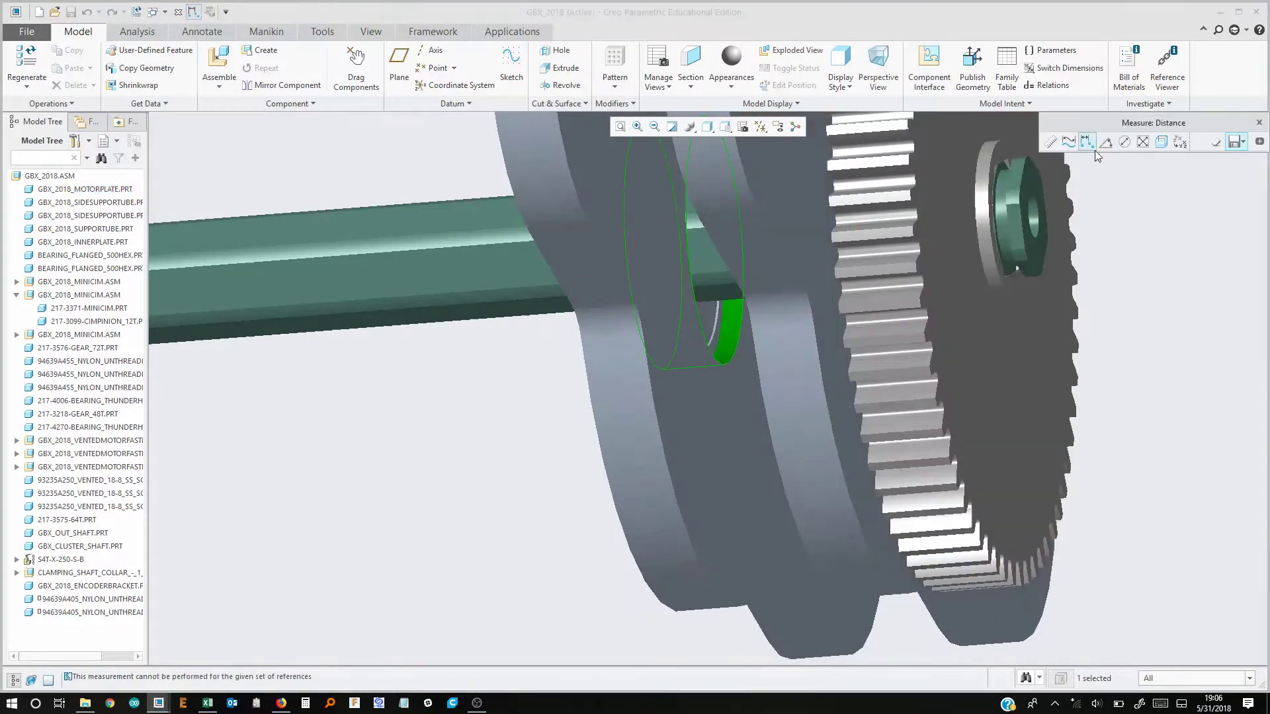
left_click(1124, 142)
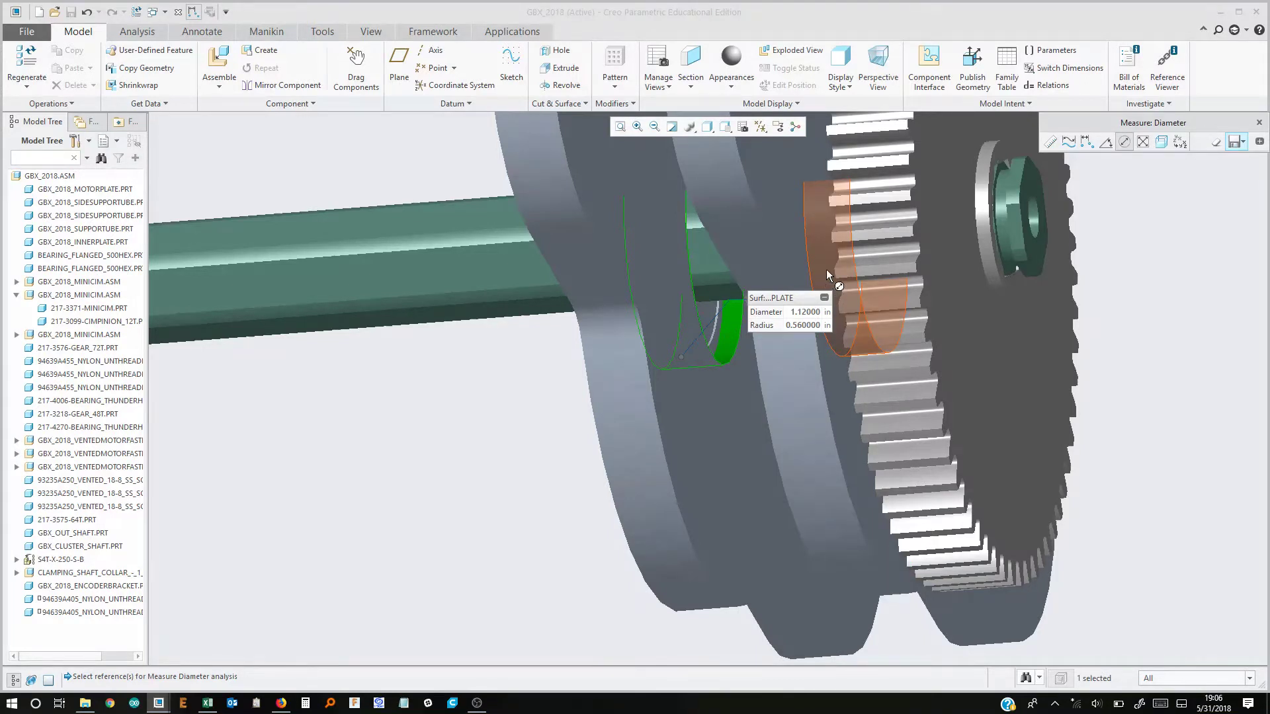
left_click(1259, 122)
scroll(787, 541, "down", 8)
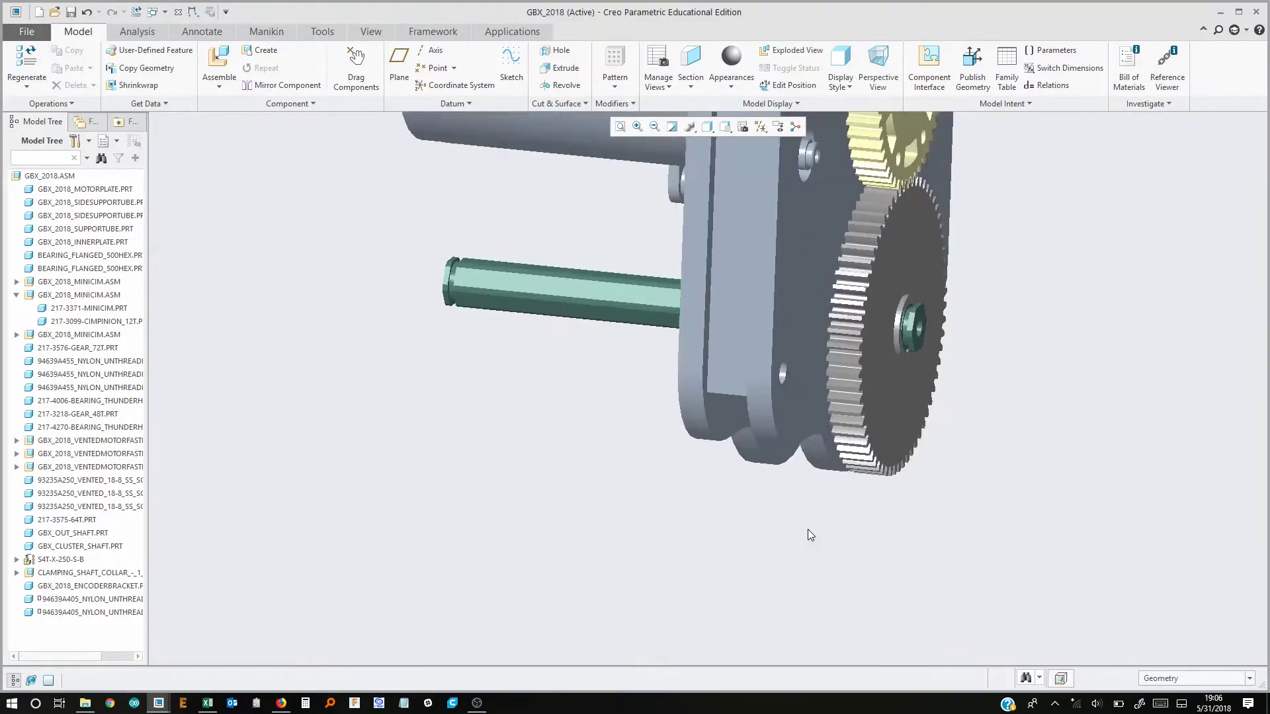
scroll(815, 456, "up", 4)
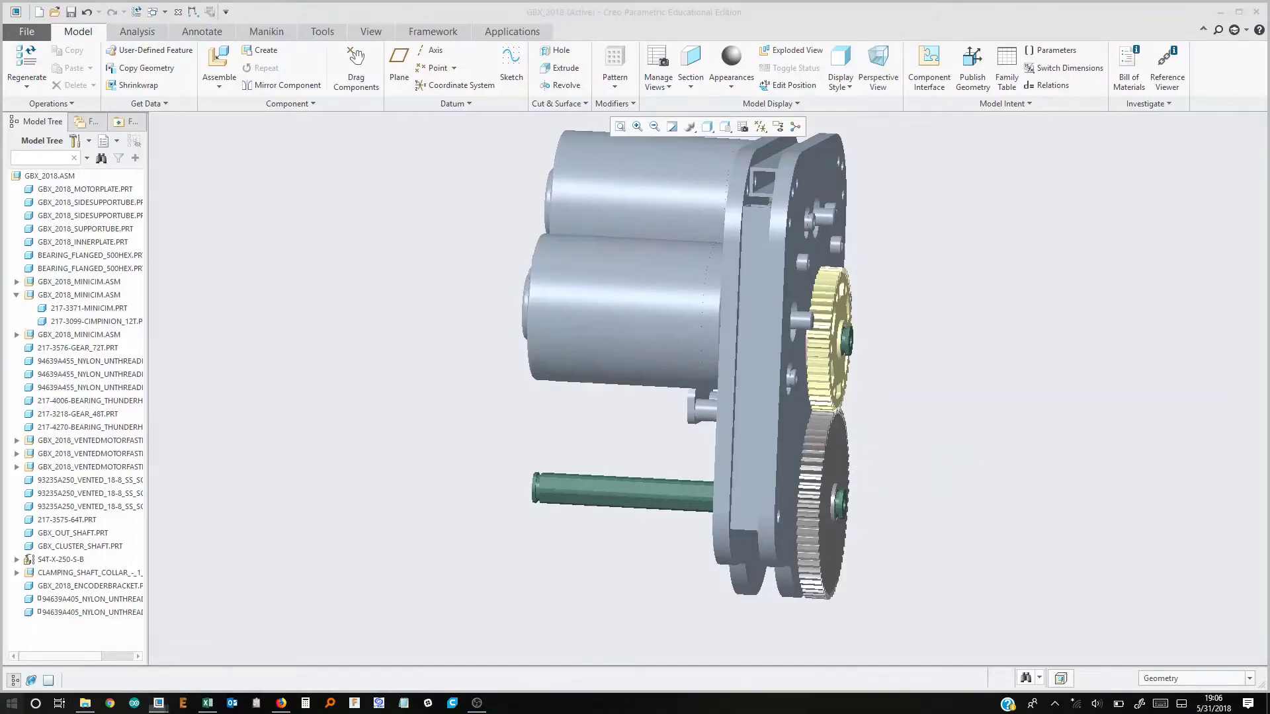
Search Windows for the laser cutting program
left_click(12, 702)
type("la")
left_click(638, 396)
scroll(638, 397, "down", 2)
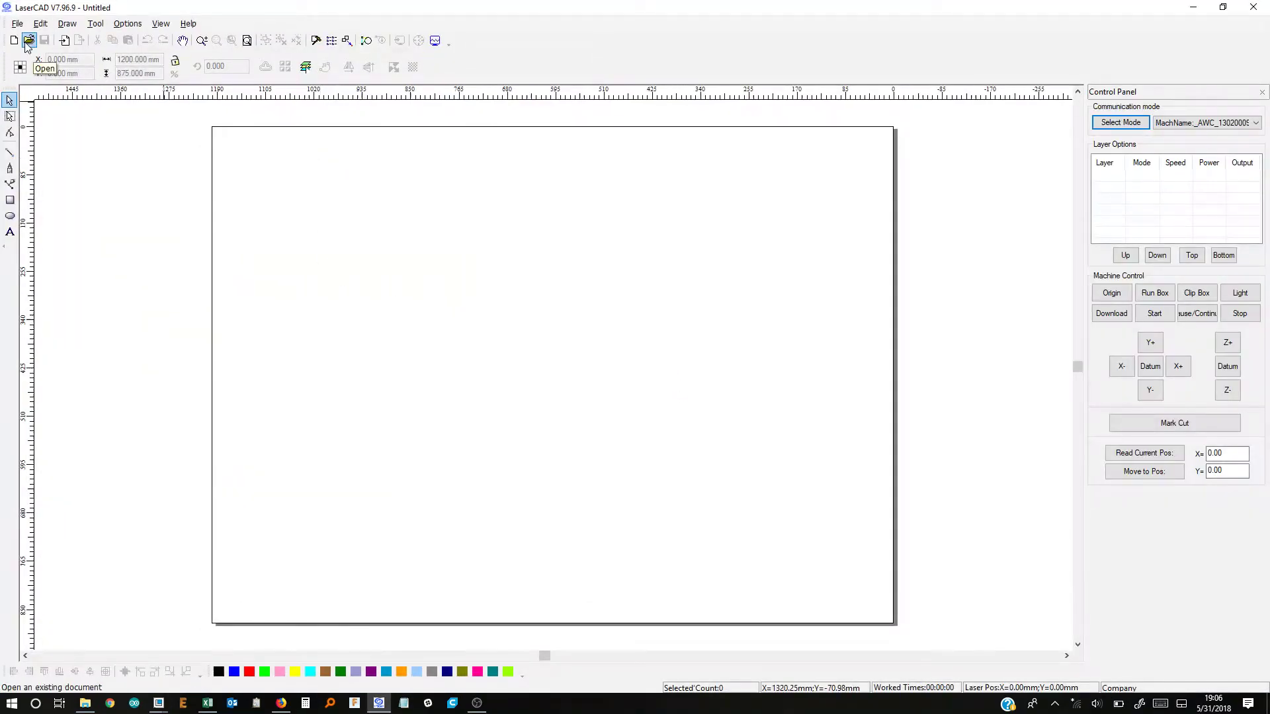
Import gbx_tutorial.dxf from Documents > FIRST 2018 > CAD > gbx tutorial
left_click(64, 40)
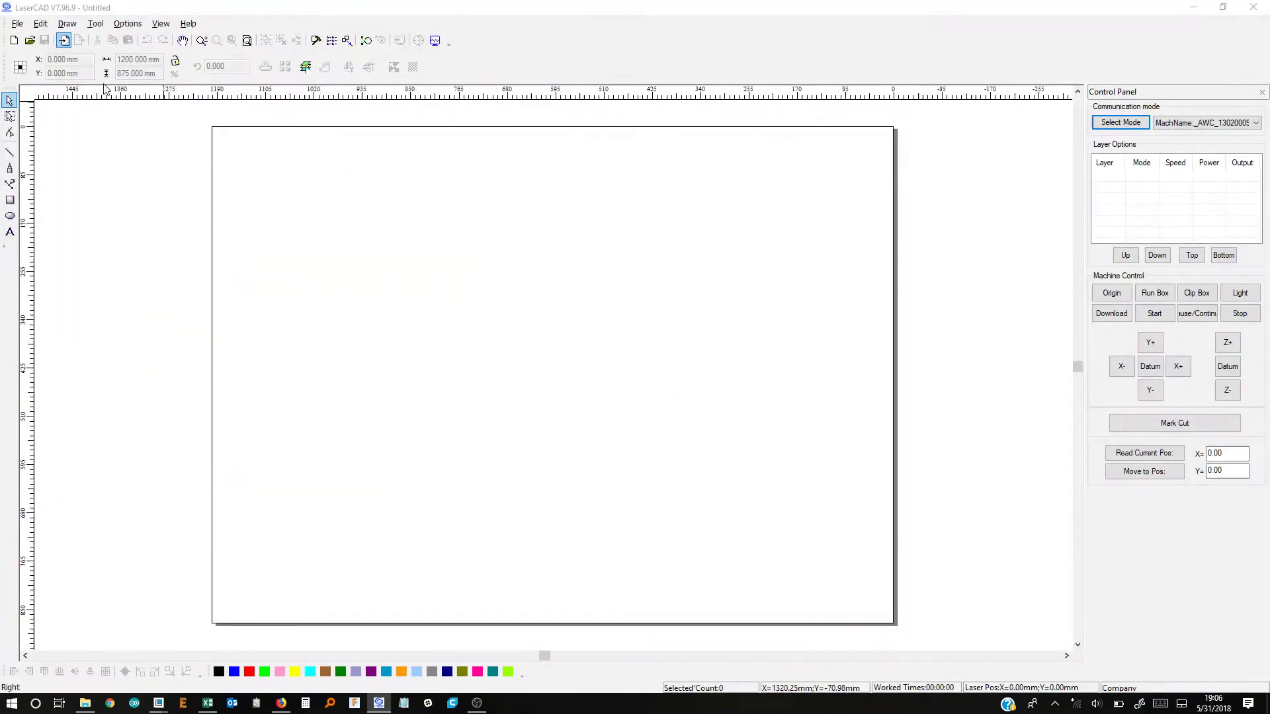
left_click(596, 202)
left_click(551, 274)
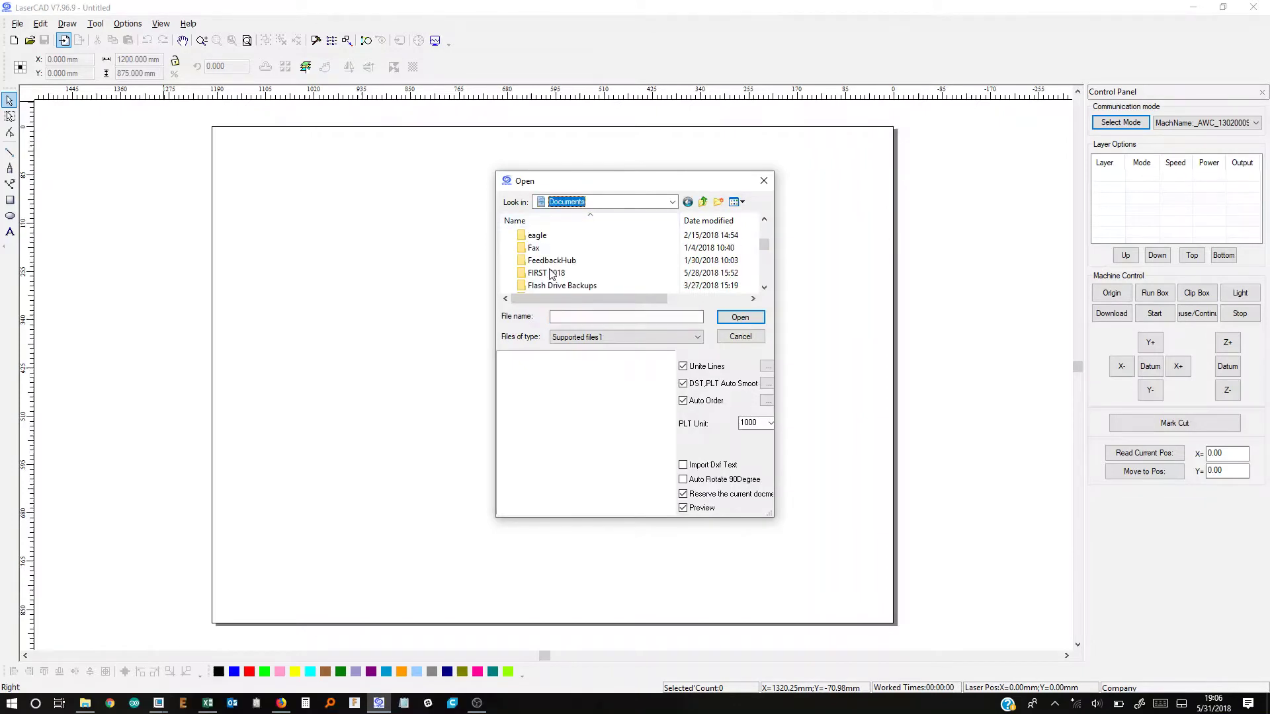
double_click(551, 273)
double_click(549, 246)
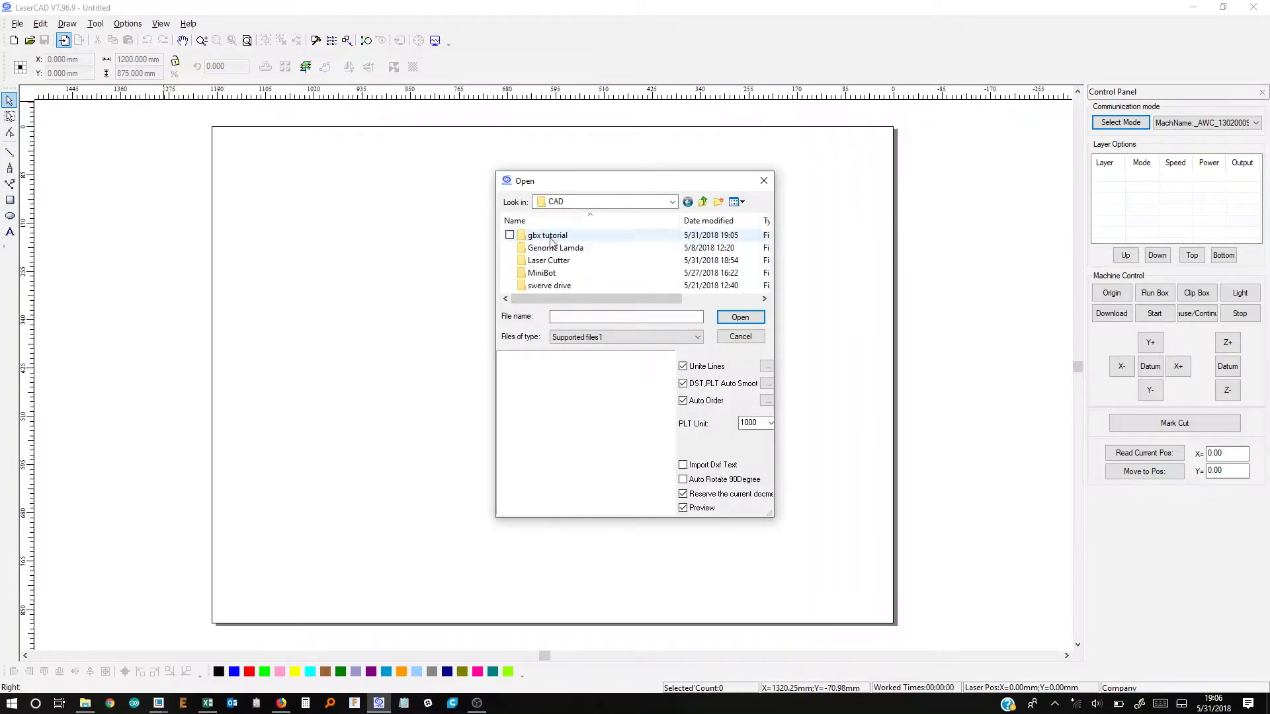
double_click(549, 236)
left_click(553, 236)
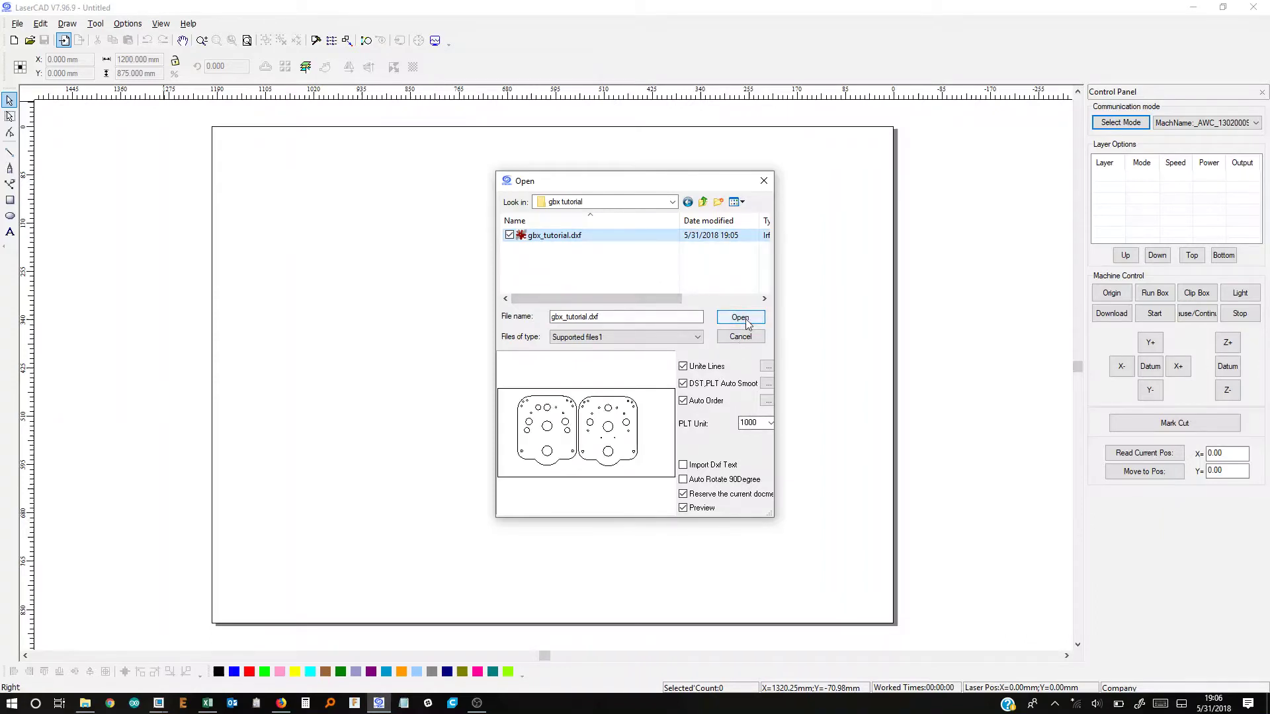
left_click(744, 318)
scroll(554, 389, "up", 4)
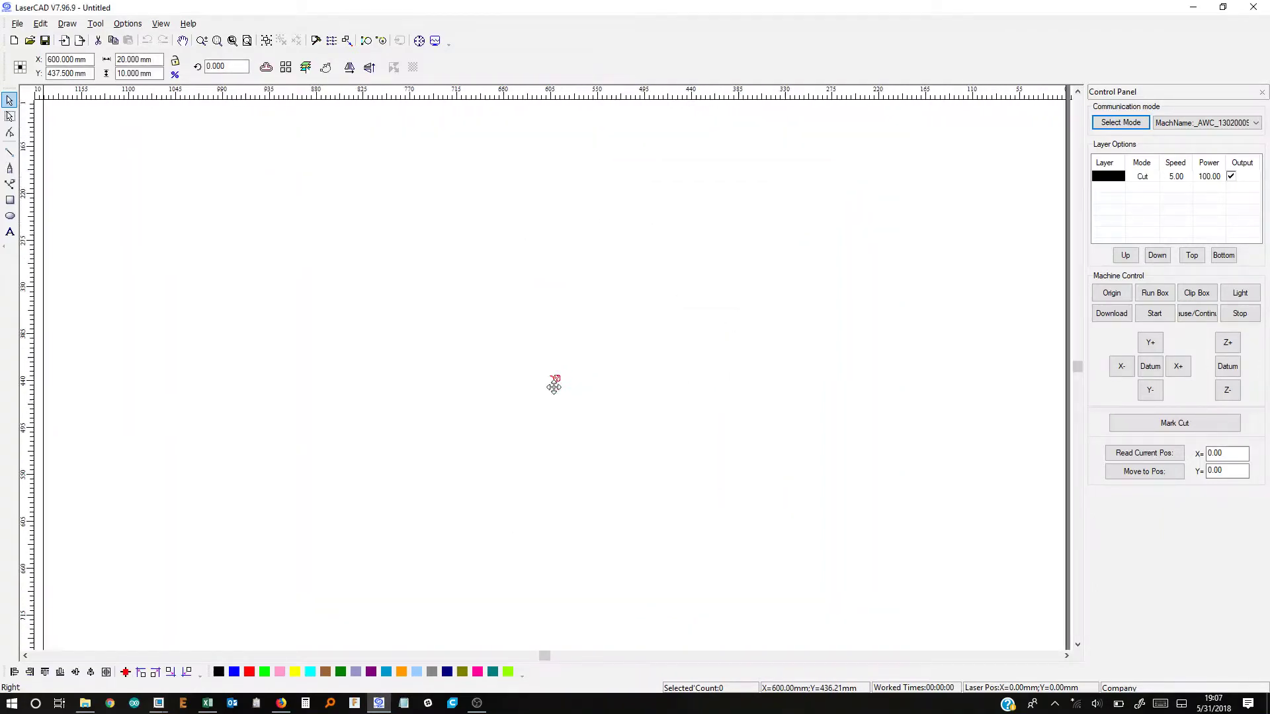
scroll(555, 385, "up", 4)
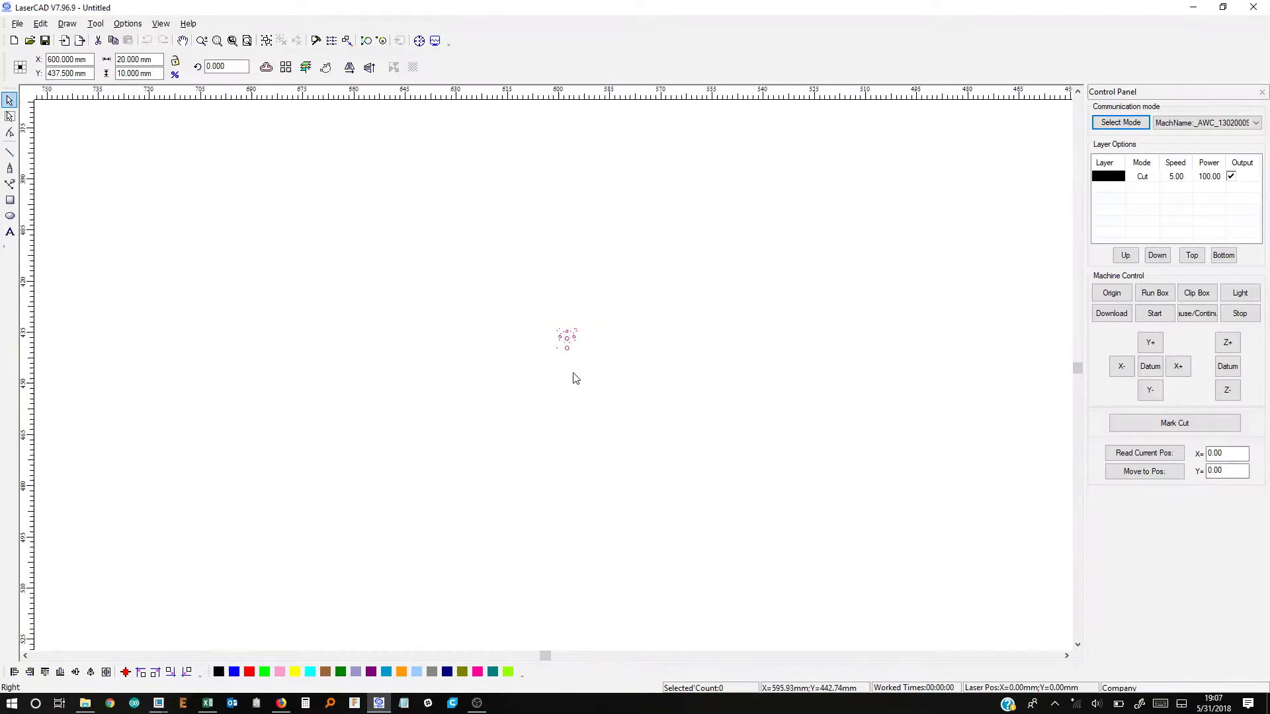
left_click(639, 430)
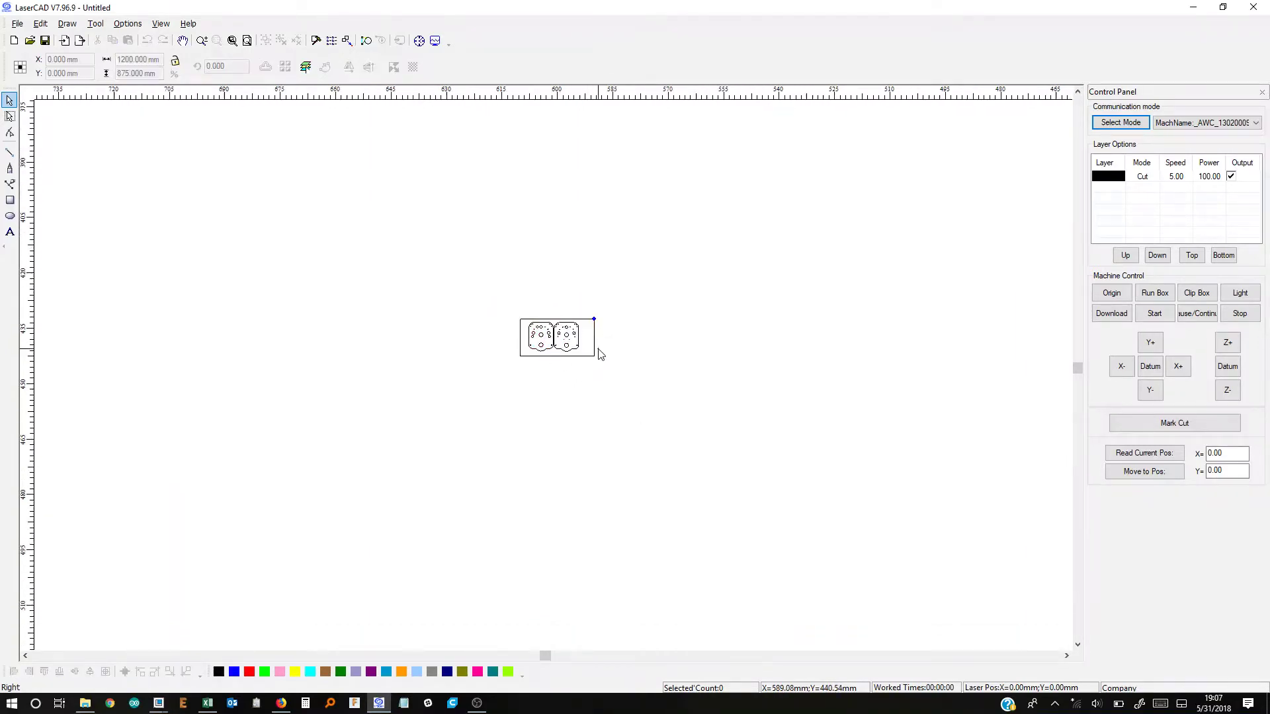
Marquee-select all gearbox plate parts, lock their proportions, and open Calculator
scroll(613, 357, "up", 1)
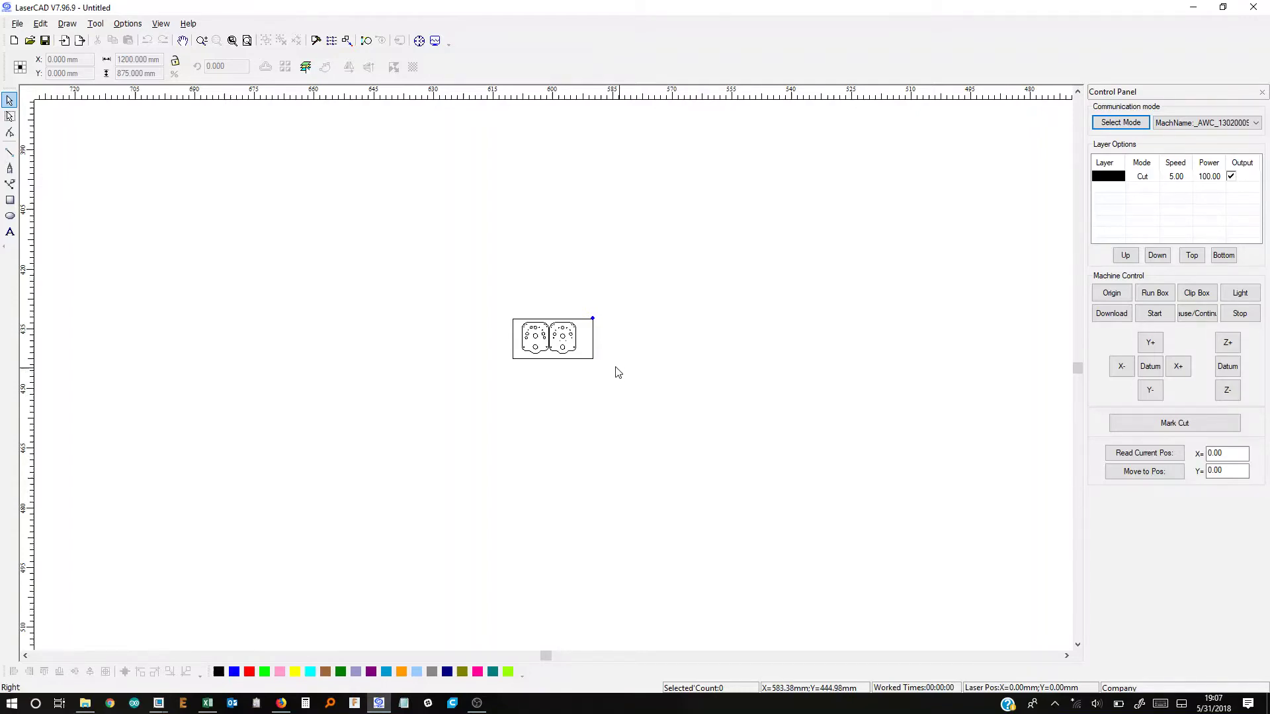
scroll(619, 369, "up", 1)
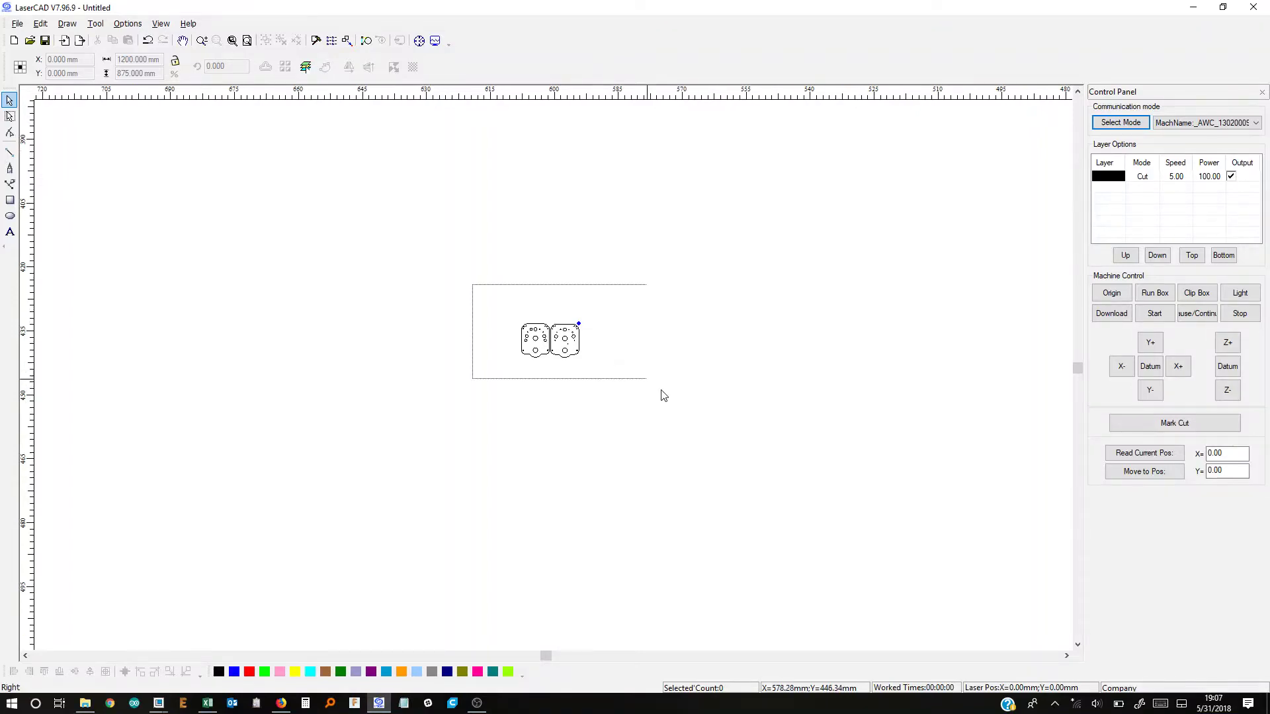
left_click_drag(664, 396, 681, 418)
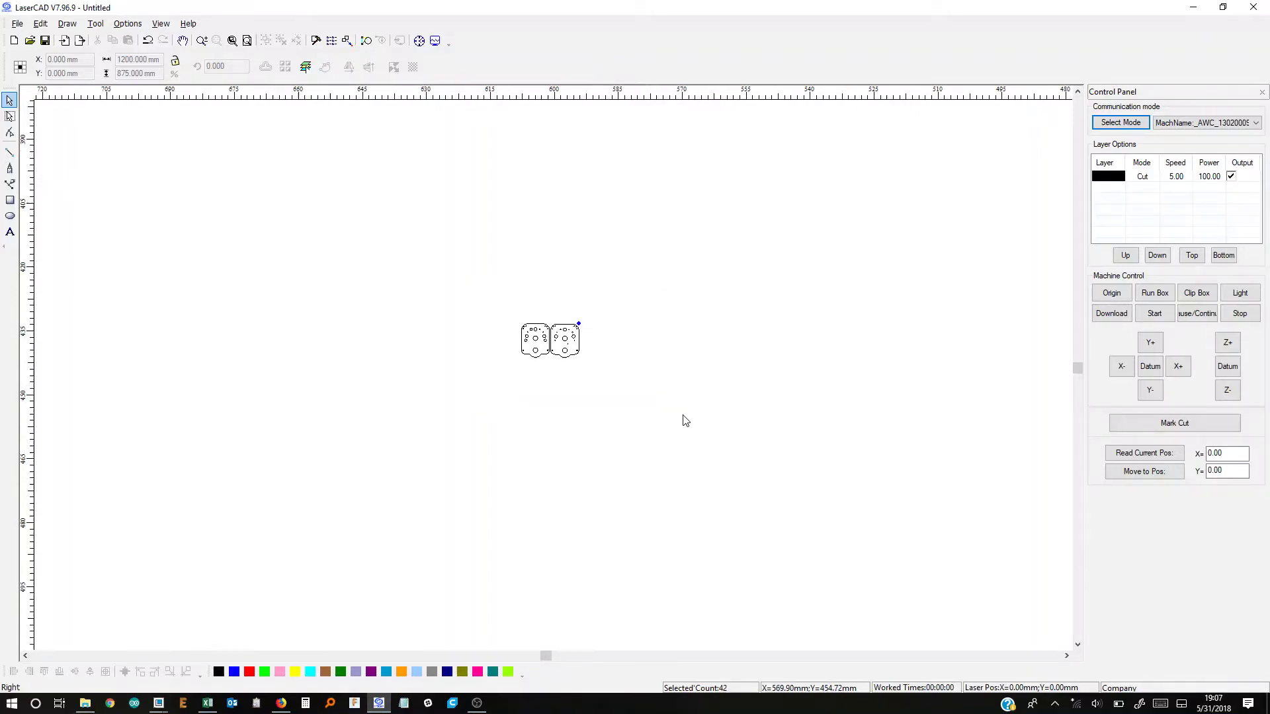
left_click(175, 61)
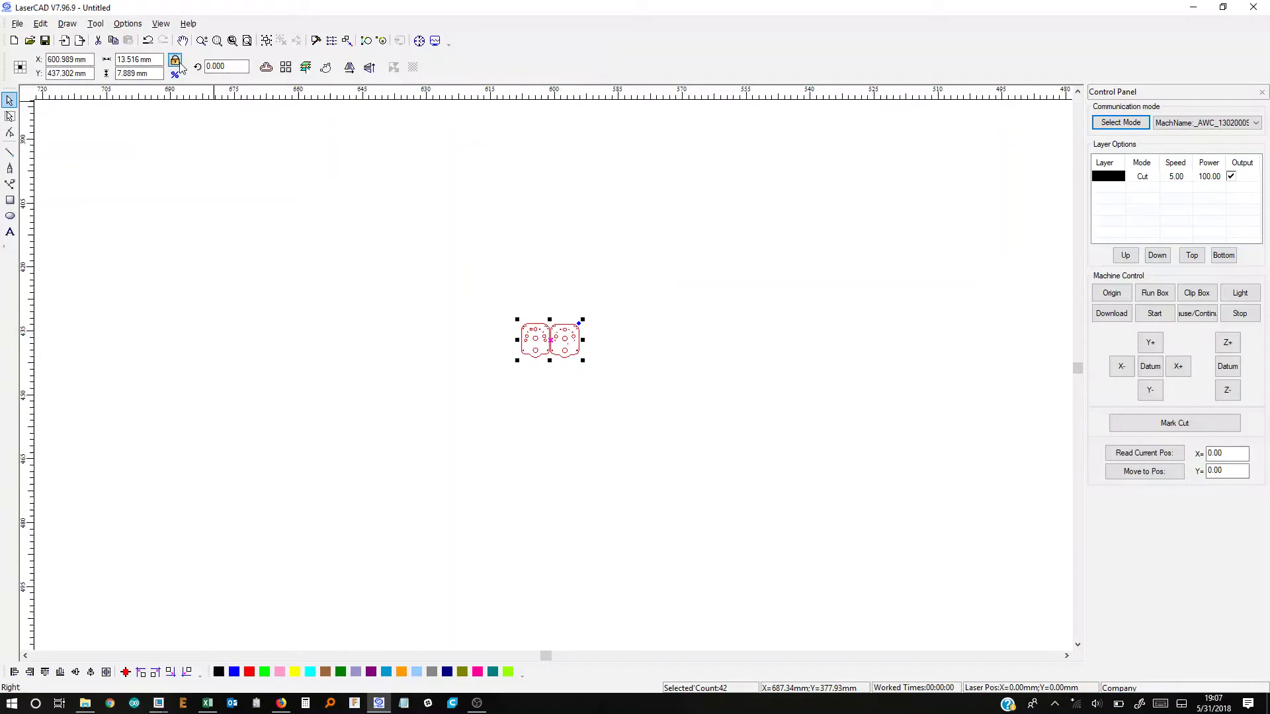
left_click(306, 704)
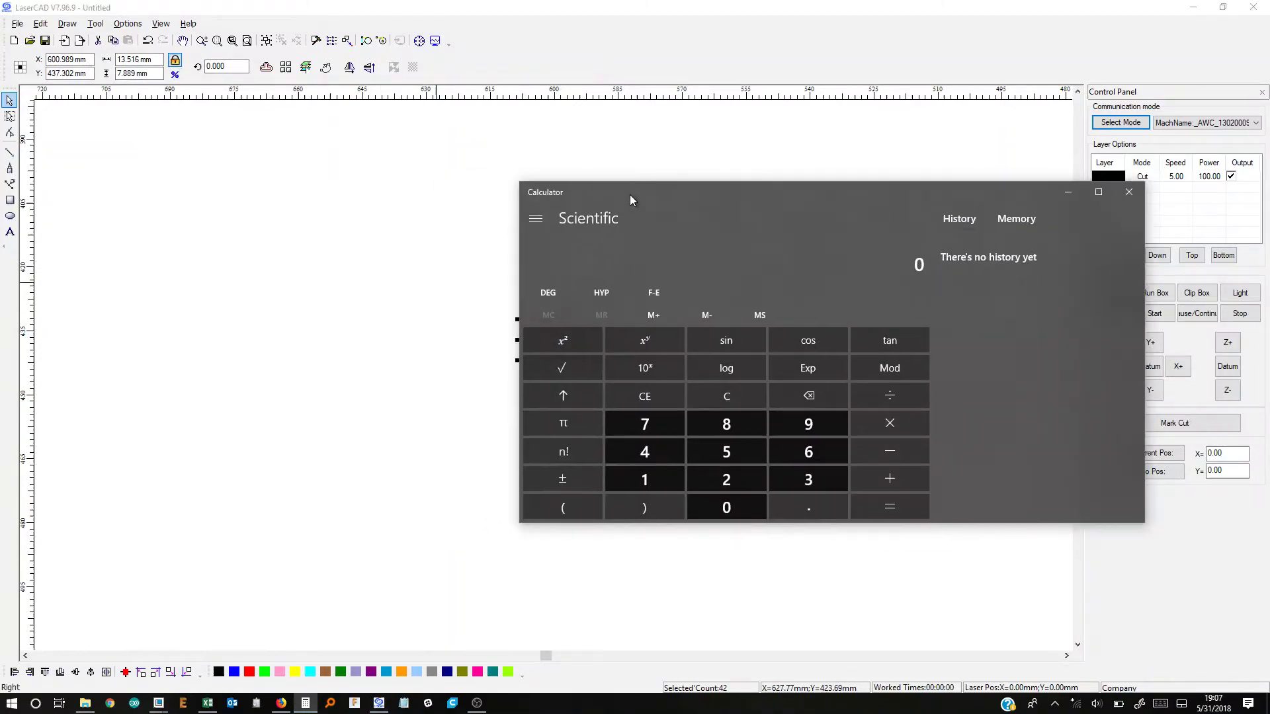
Compute 13.516 × 25.4 in Calculator and copy the 343.3064 result
left_click_drag(643, 200, 822, 229)
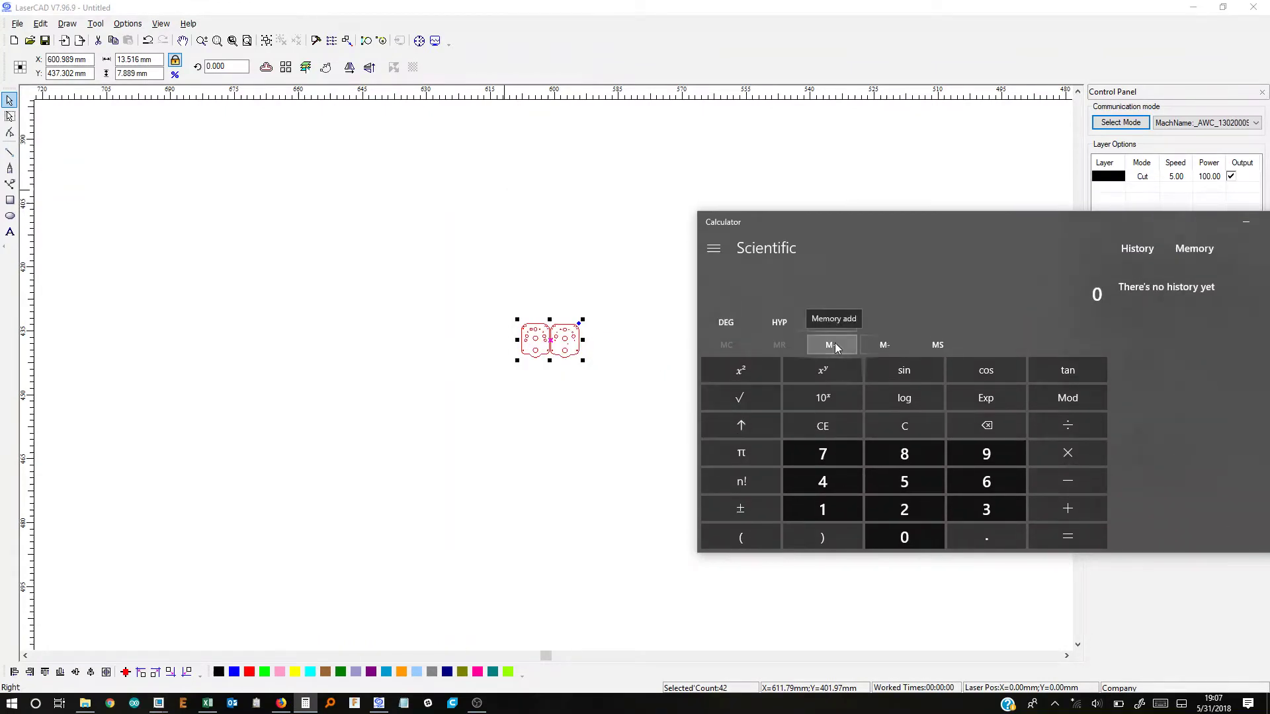
type("13.51")
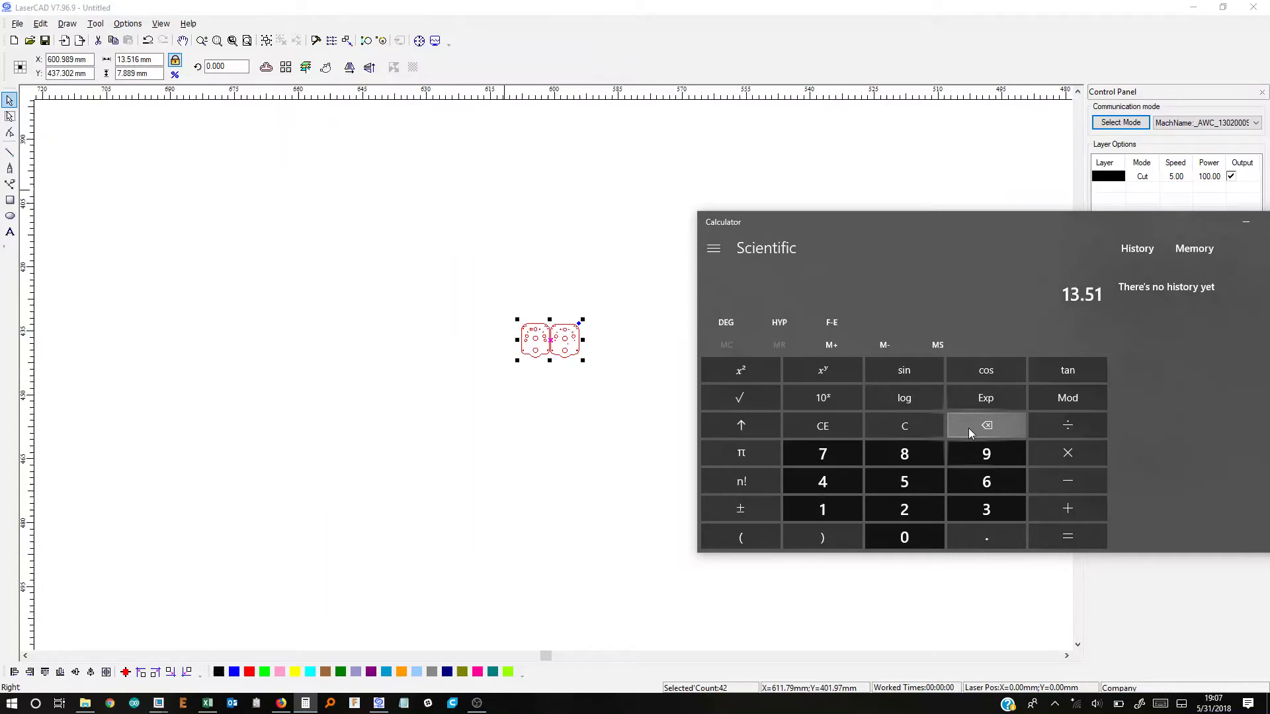
type("6*")
type("25.4")
key("Return")
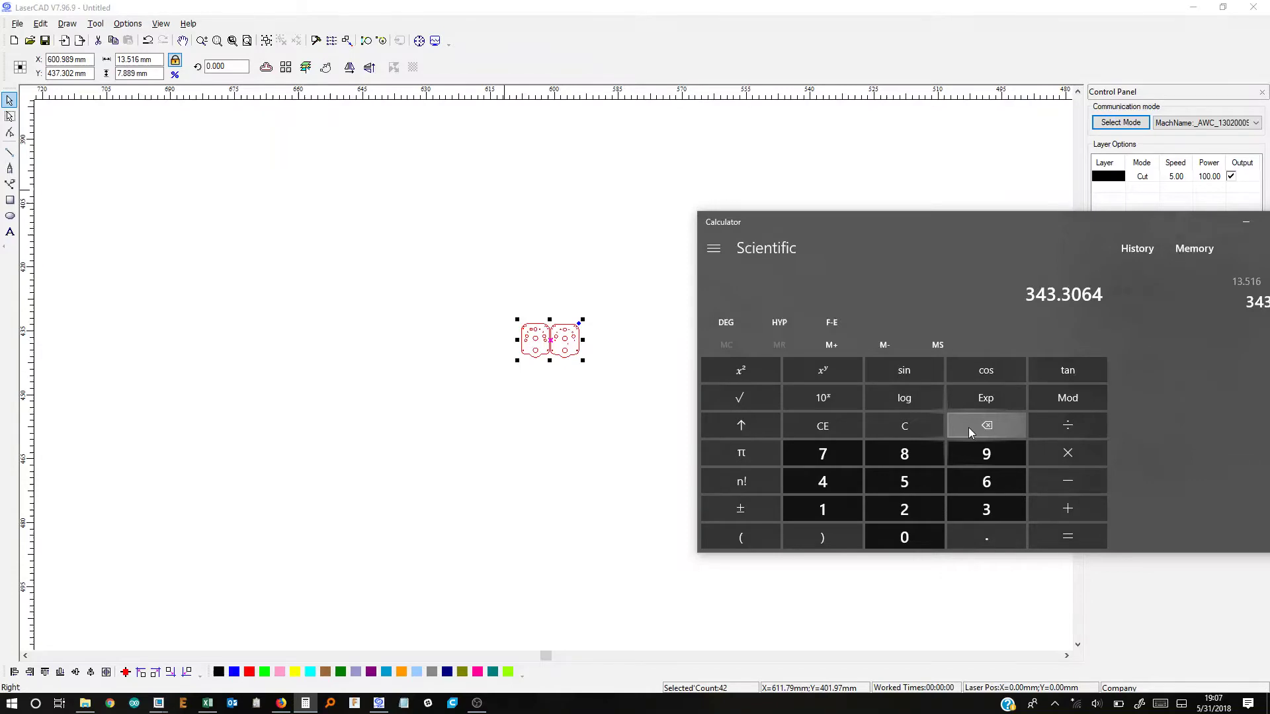
right_click(1074, 298)
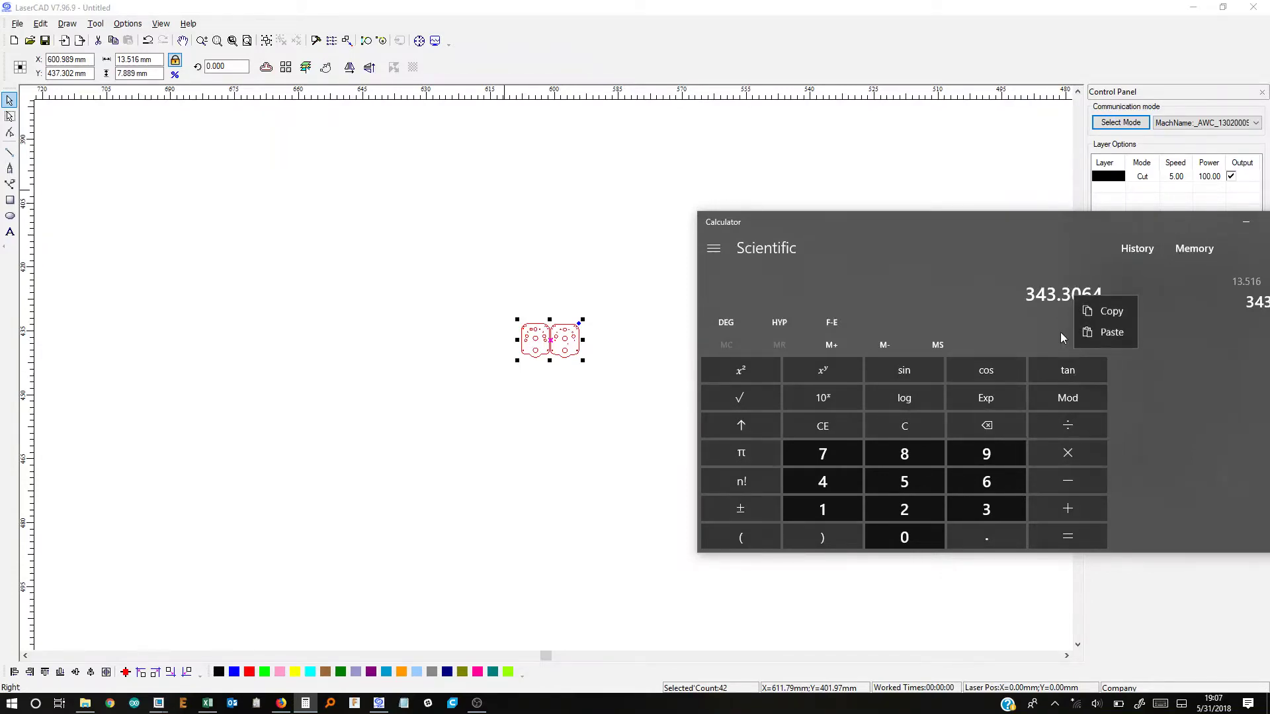
left_click(1115, 311)
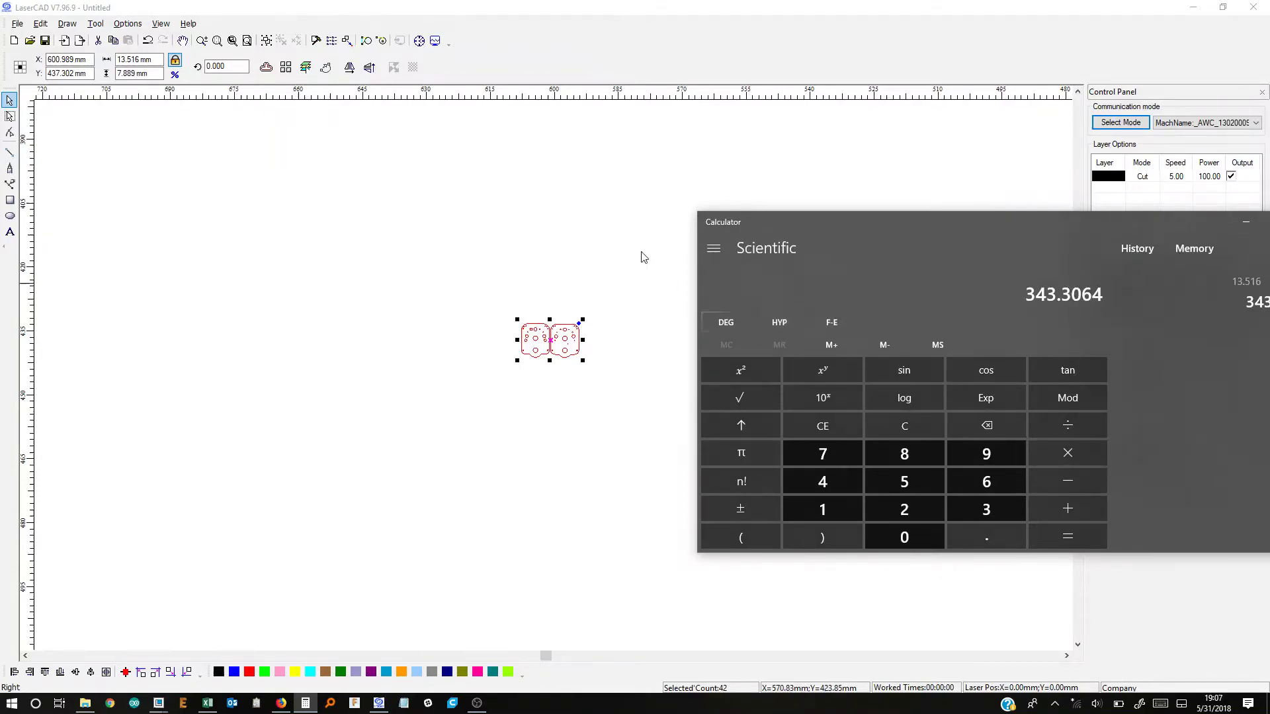
Replace the drawing width with 343.3064, scaling the plates to 343.306 × 200.370 mm
left_click(140, 60)
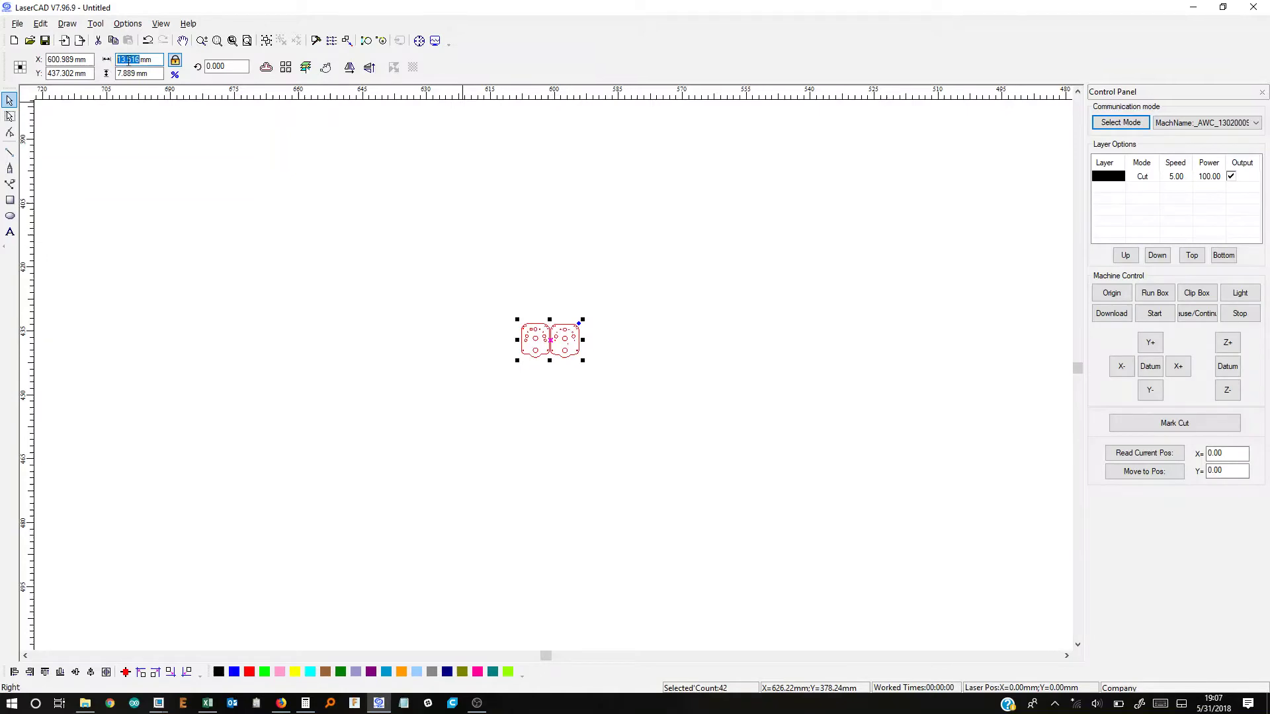
key("BackSpace")
right_click(120, 58)
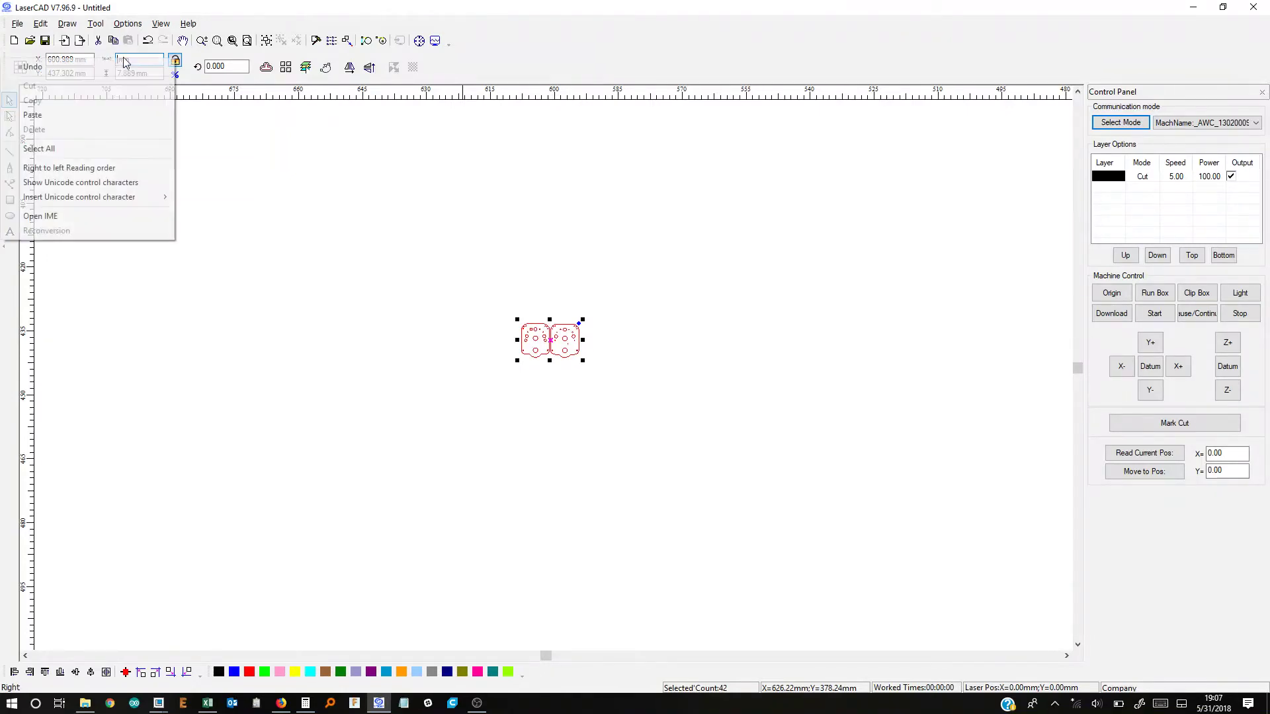
left_click(86, 107)
key("Return")
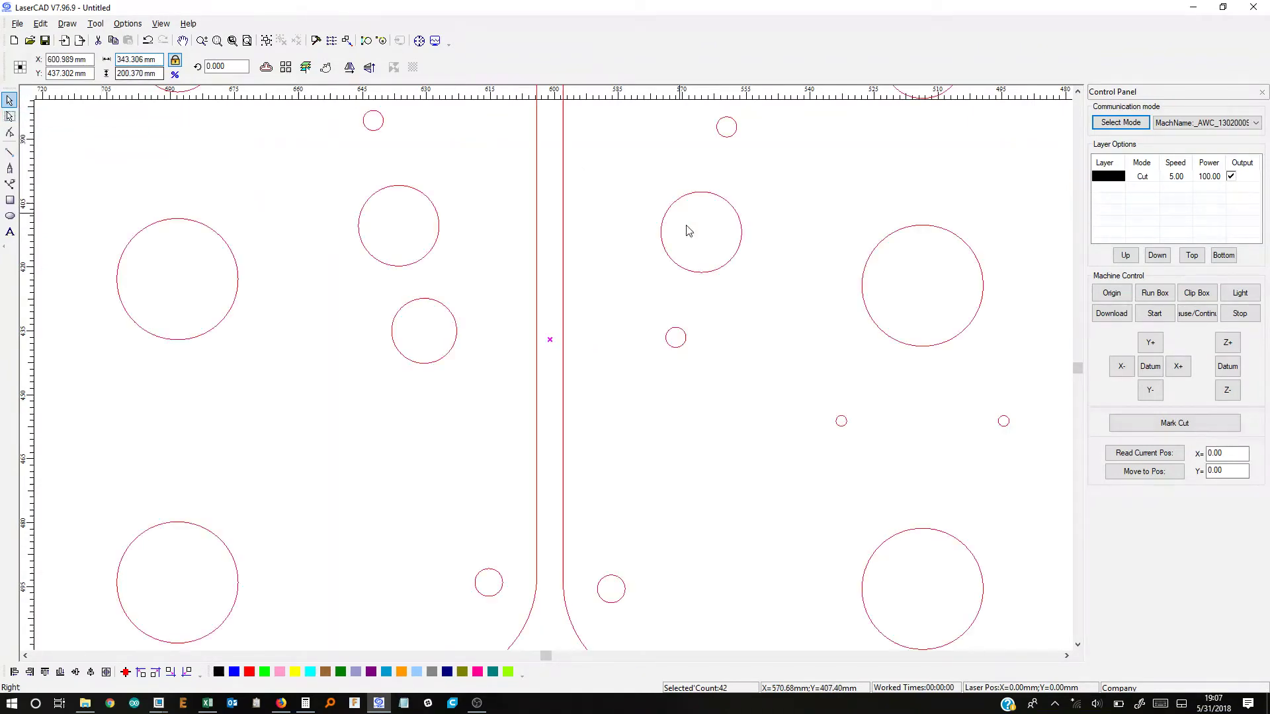
scroll(651, 285, "down", 1)
left_click(648, 294)
scroll(871, 441, "down", 6)
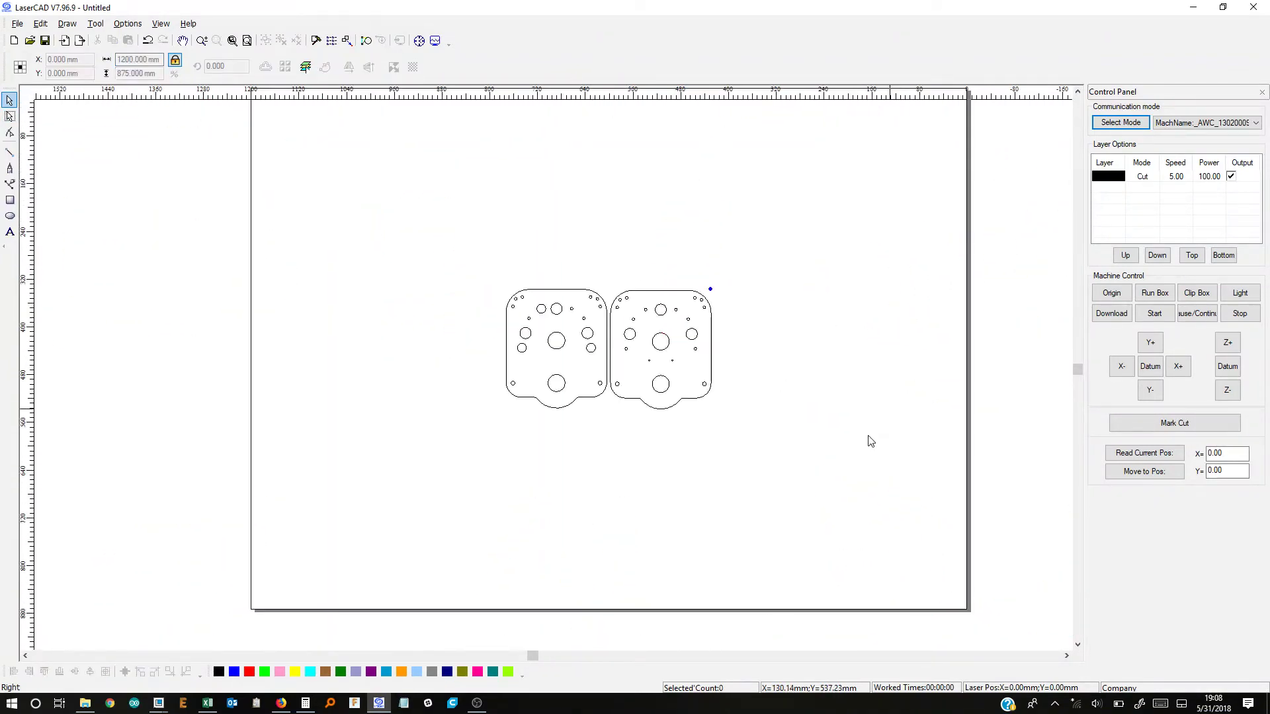
scroll(654, 513, "up", 1)
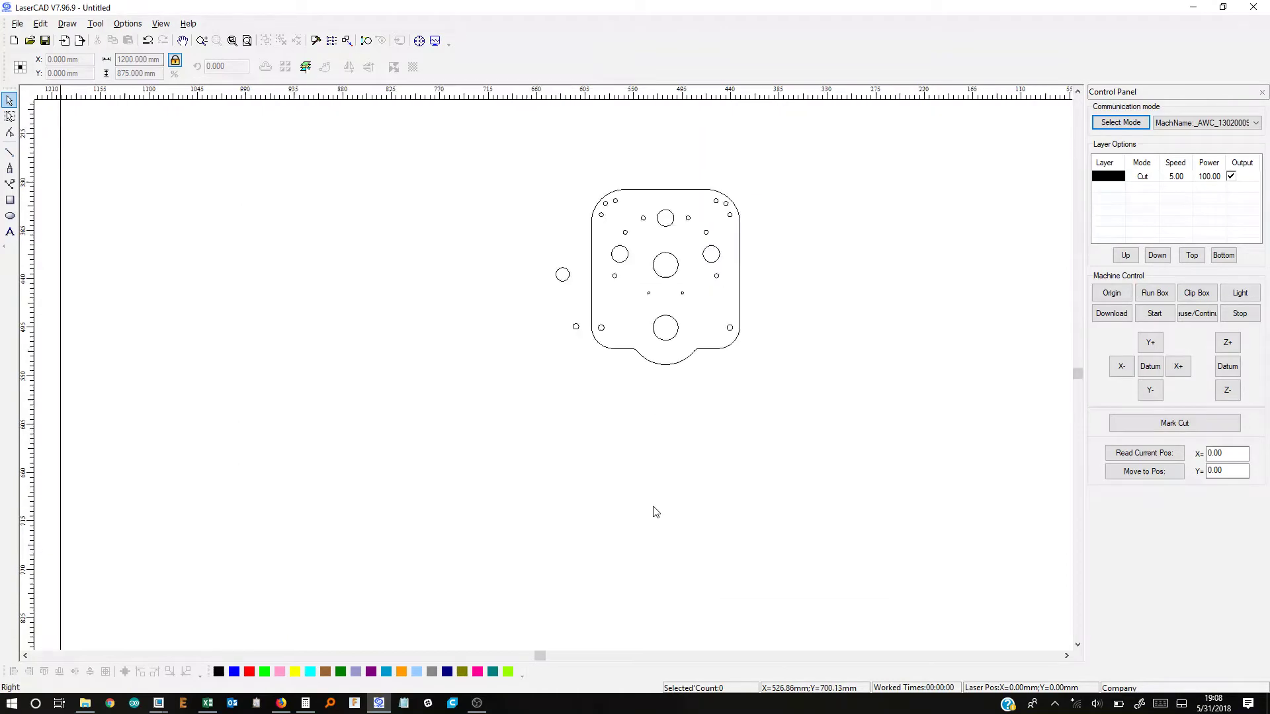
scroll(655, 512, "down", 1)
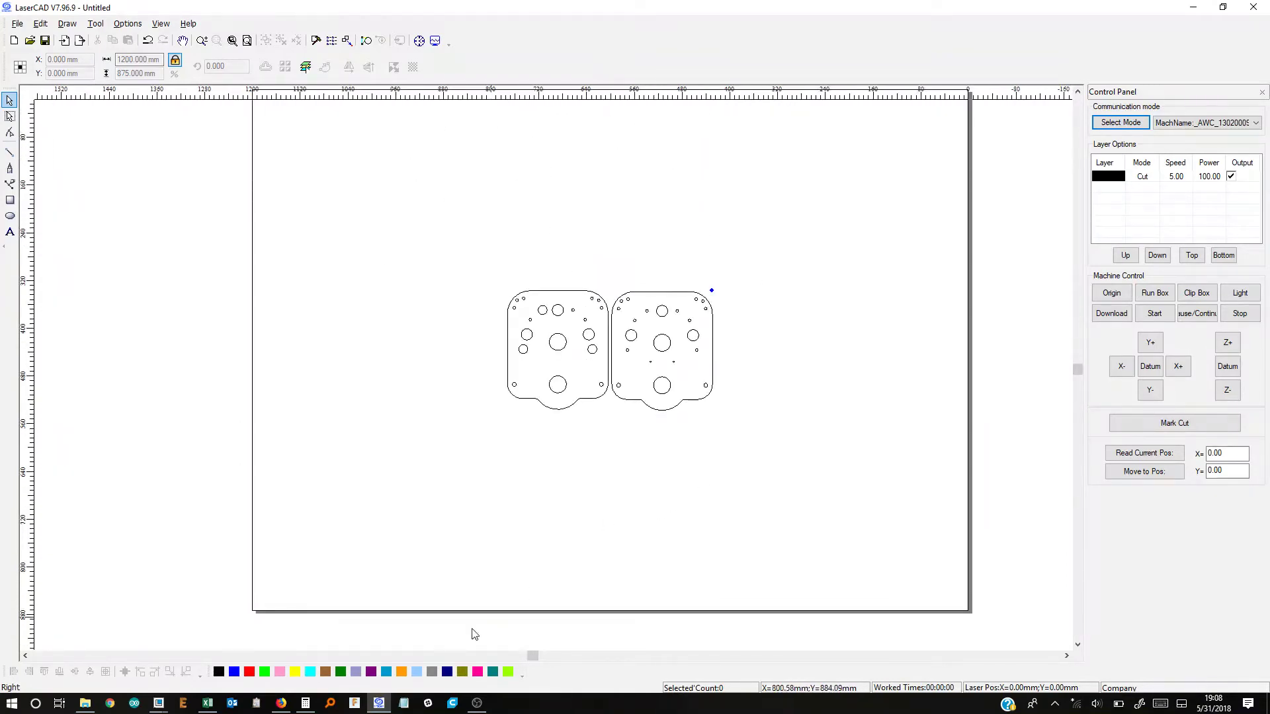
left_click(208, 703)
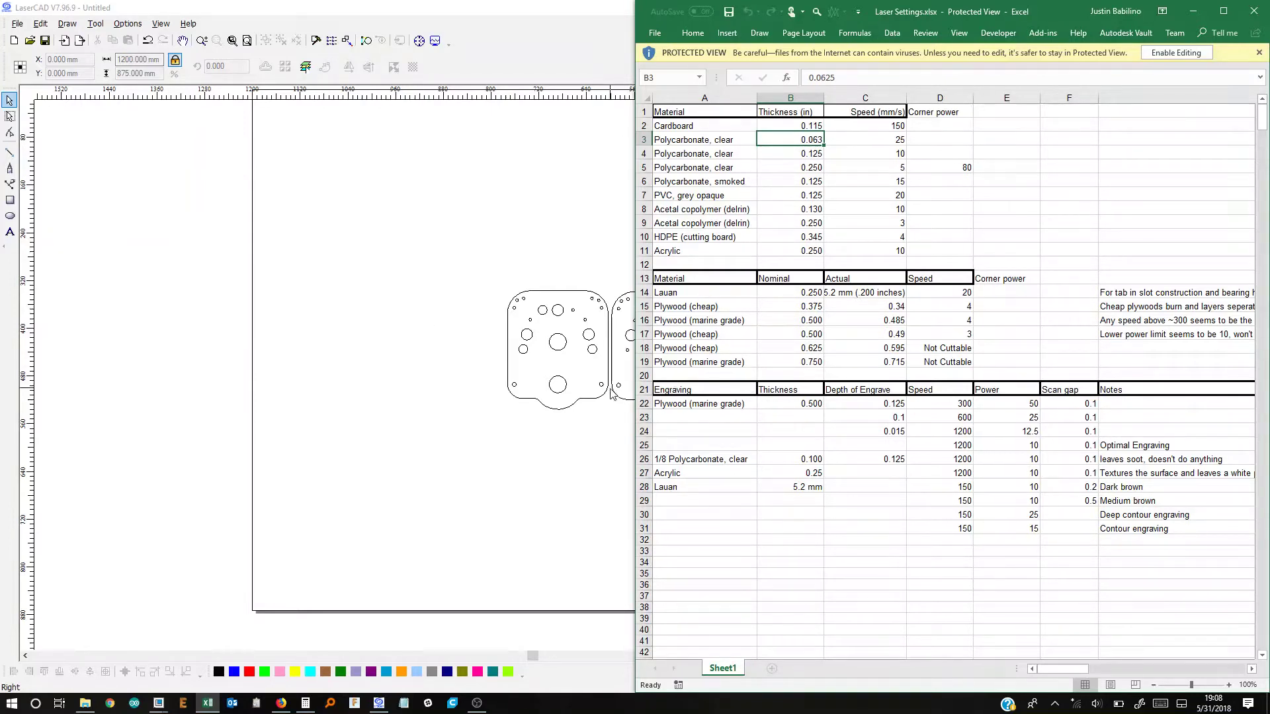
key("Left")
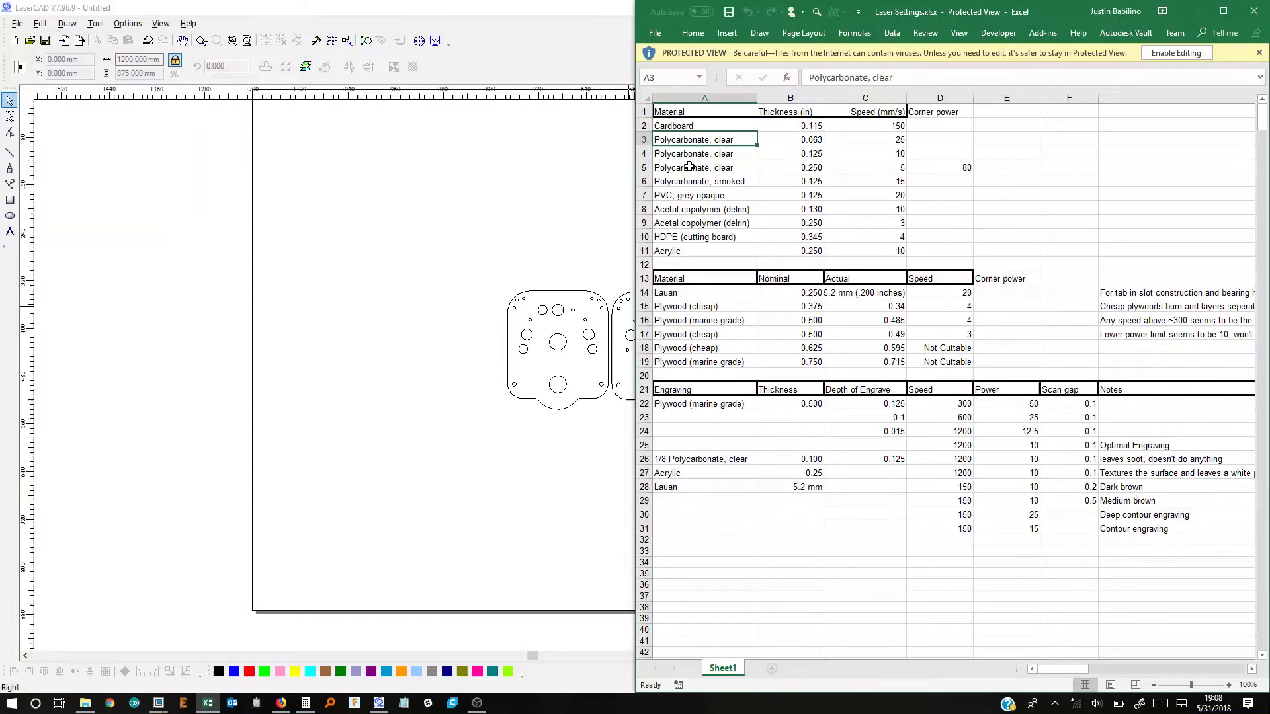
left_click(701, 223)
left_click(792, 224)
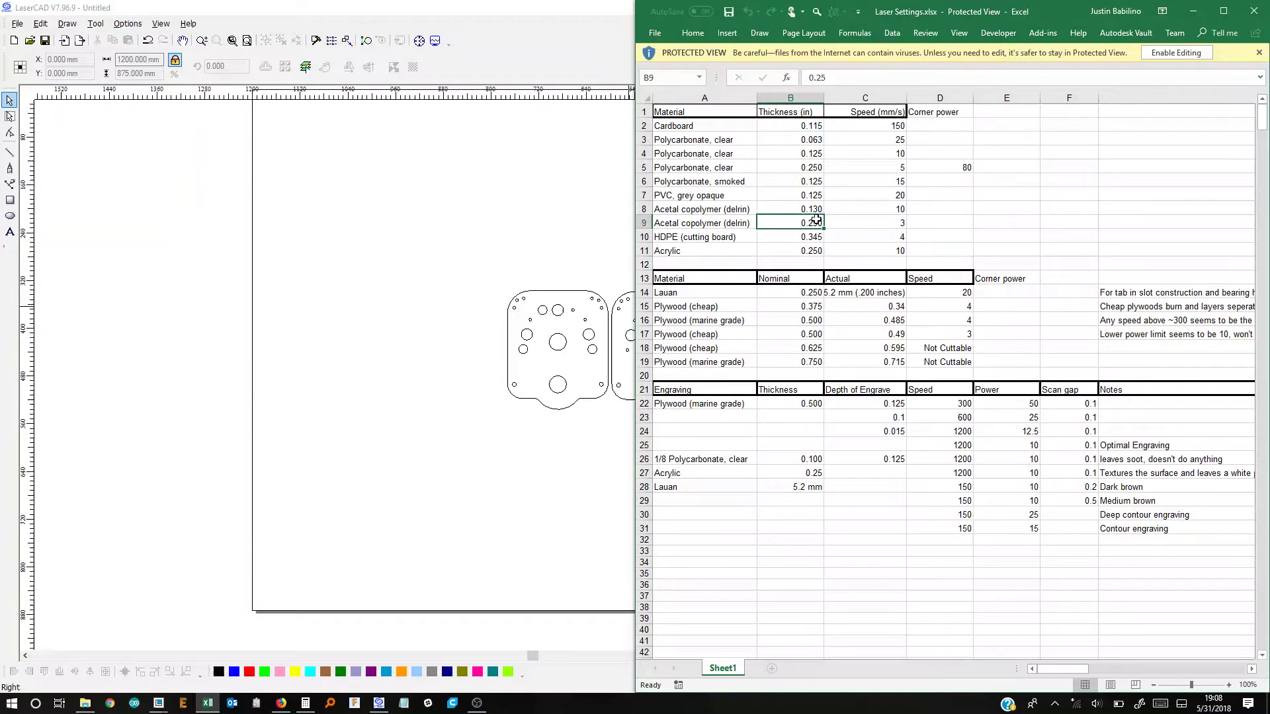
left_click(880, 224)
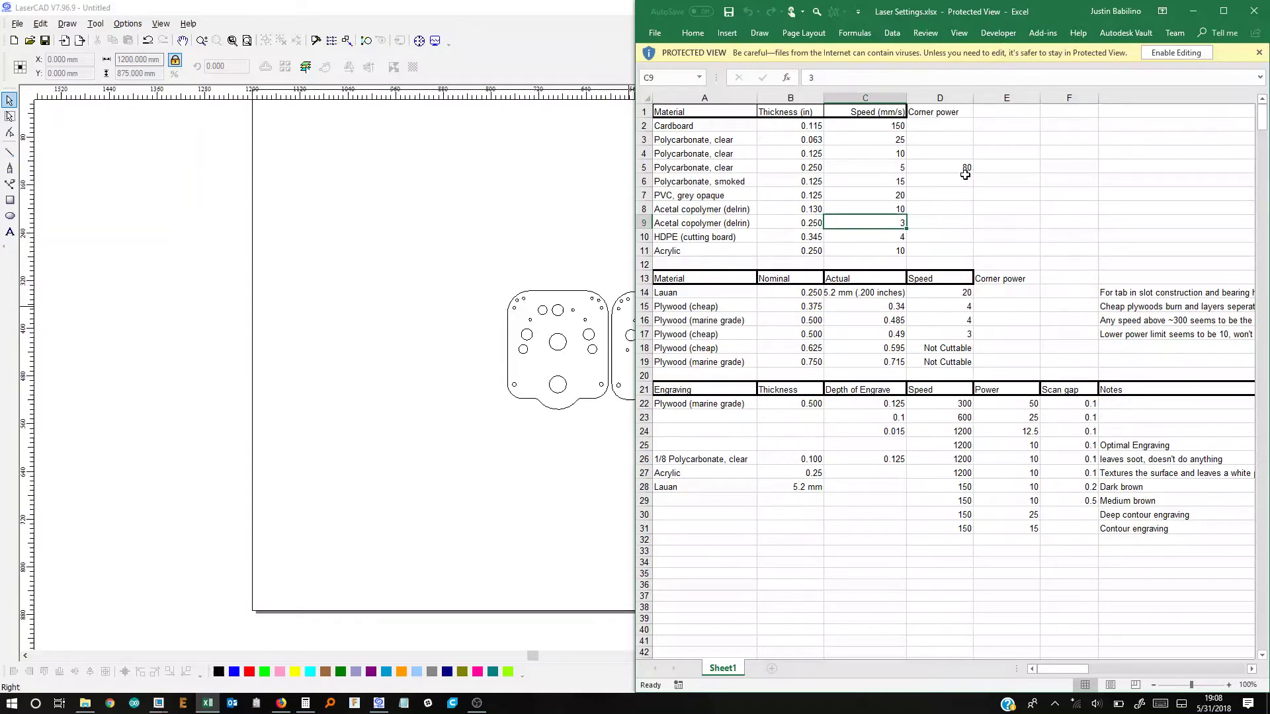
key("alt+Tab")
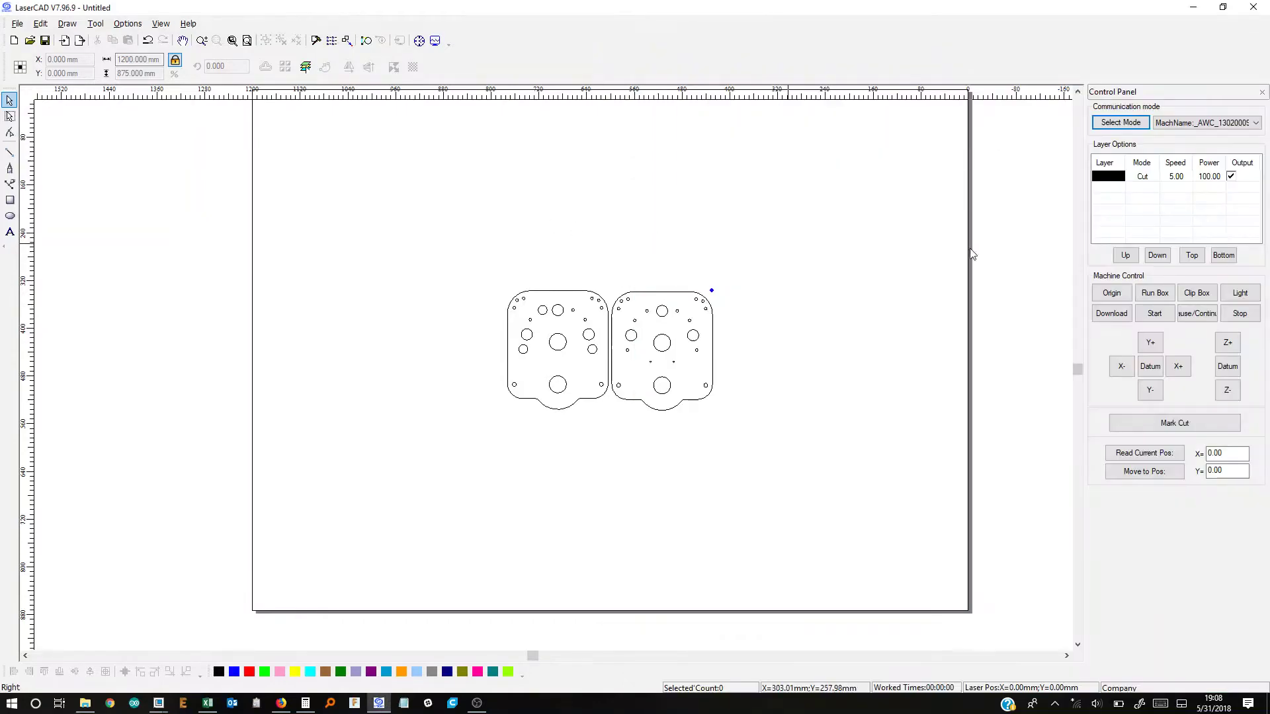
double_click(1182, 184)
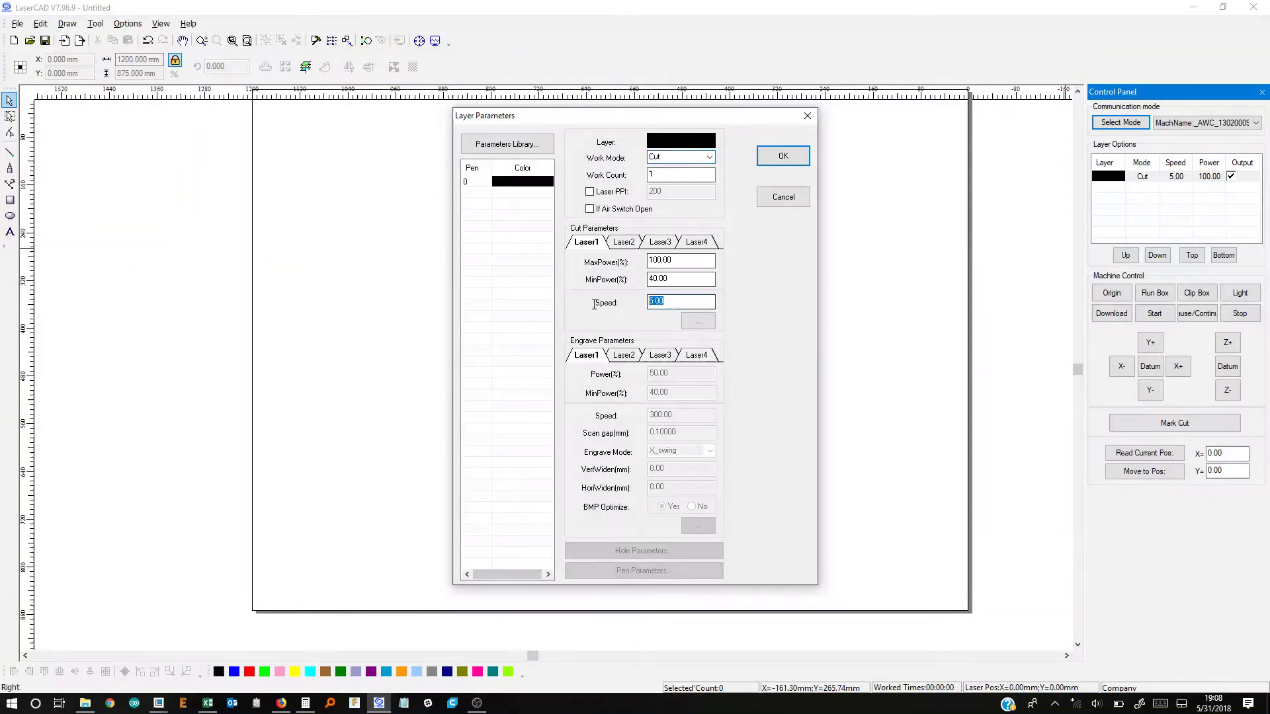
Enter a Cut layer speed of 3.00 and confirm the Layer Parameters
type("3")
key("Return")
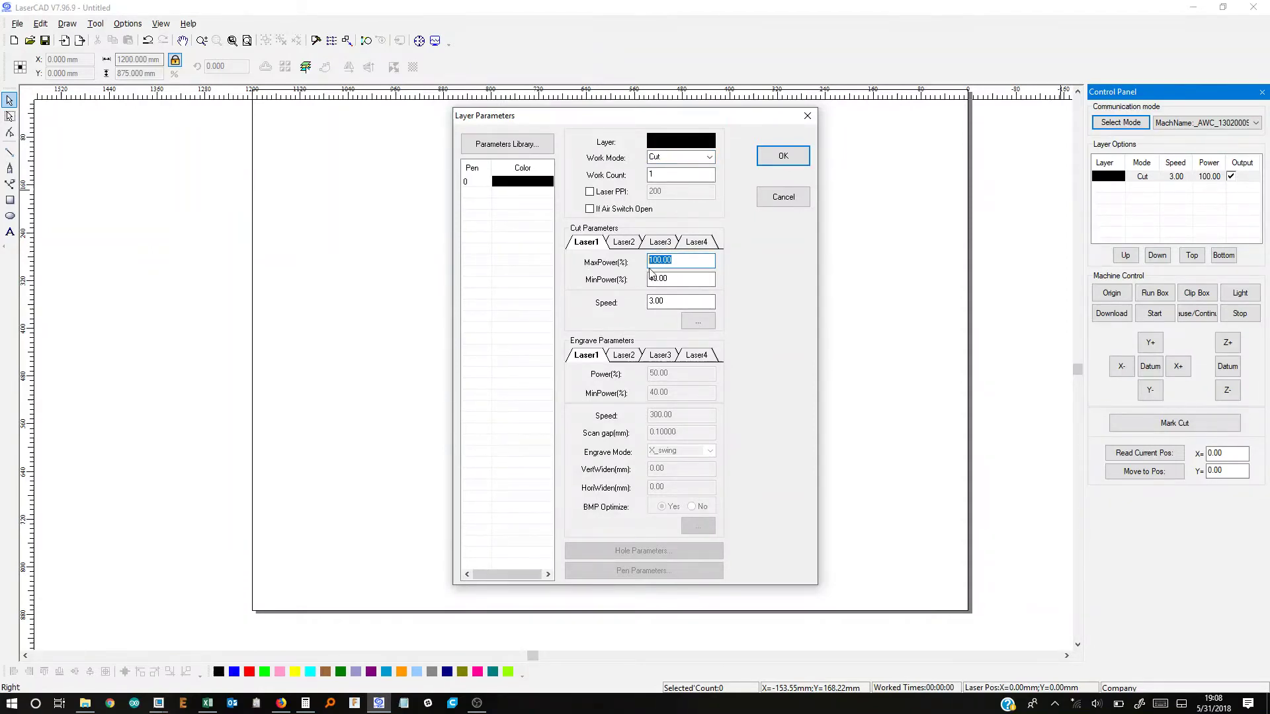
left_click(777, 164)
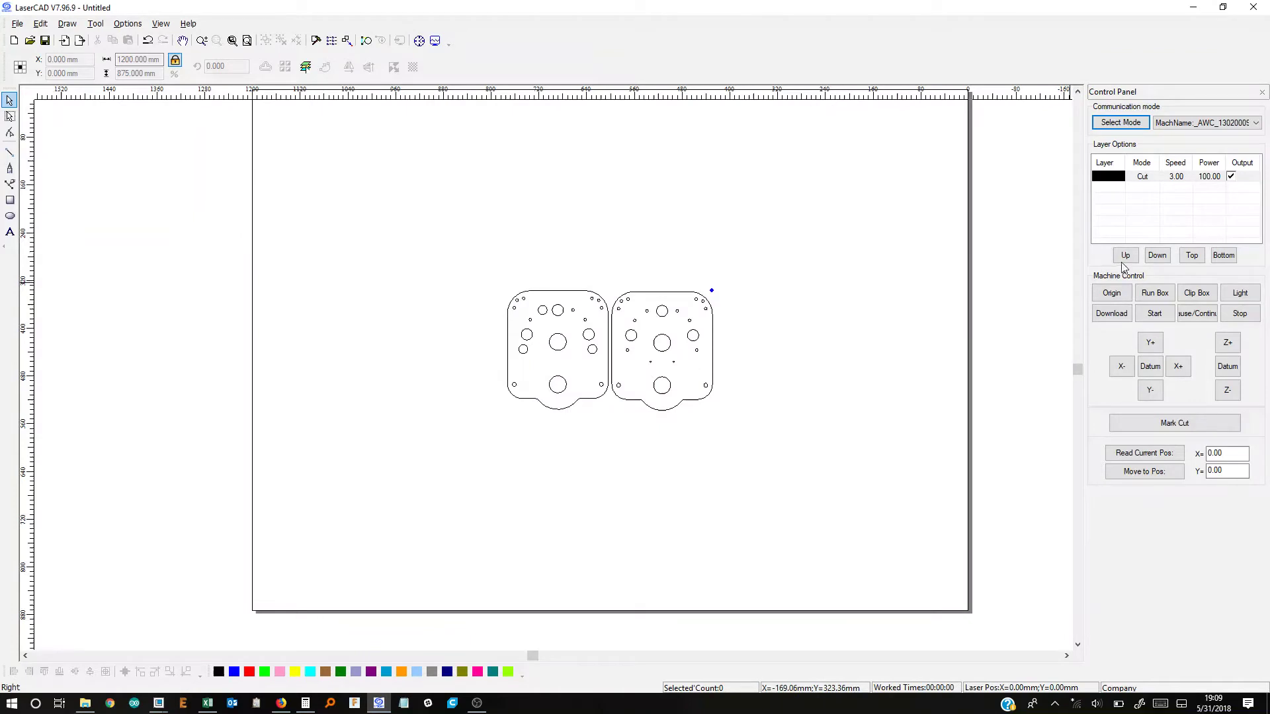